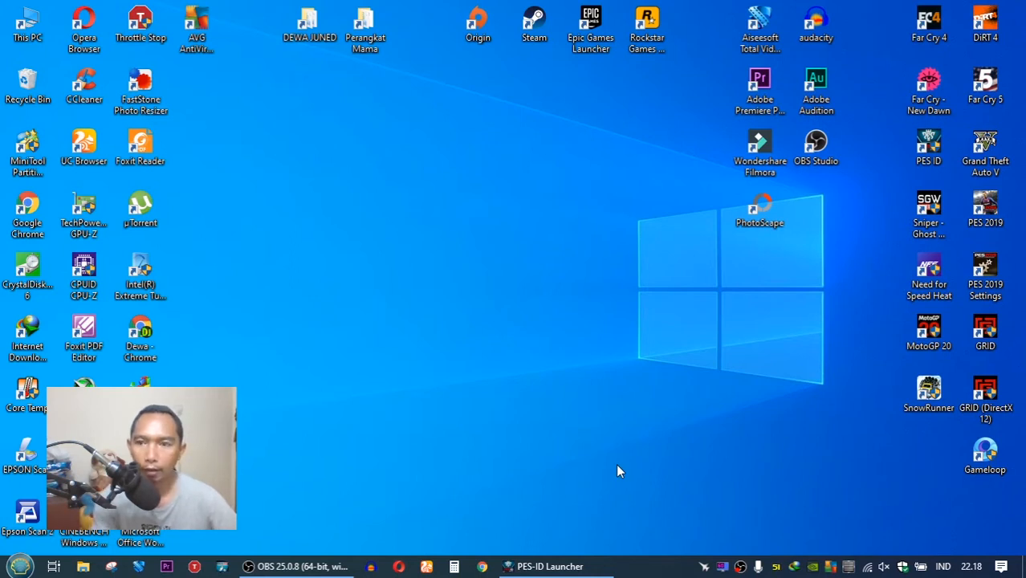
# - Show the MSI Afterburner and RivaTuner Statistics Server windows from their background icons and minimize them again
pyautogui.click(704, 567)
pyautogui.moveTo(432, 71); pyautogui.dragTo(450, 82)
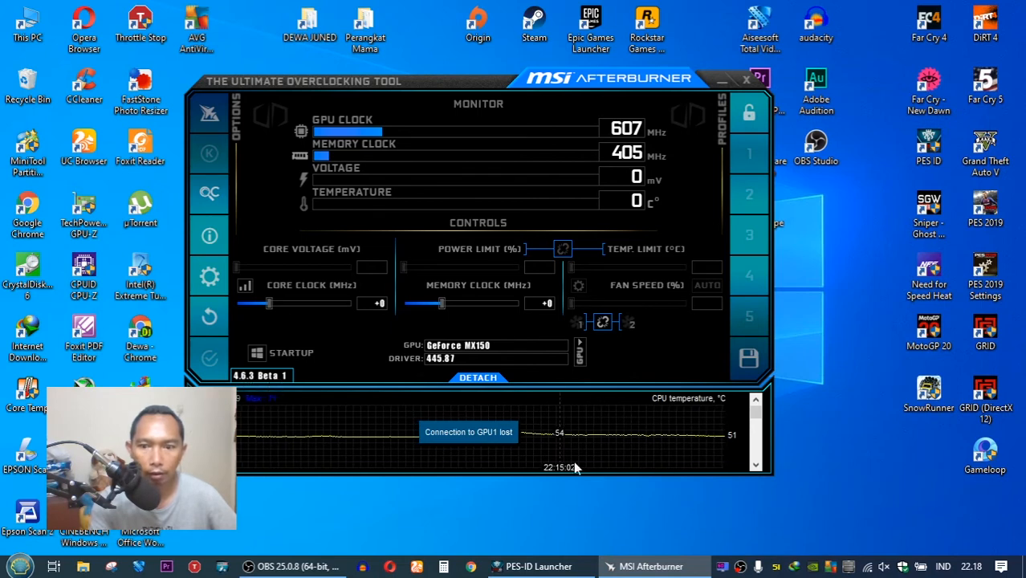
pyautogui.click(724, 567)
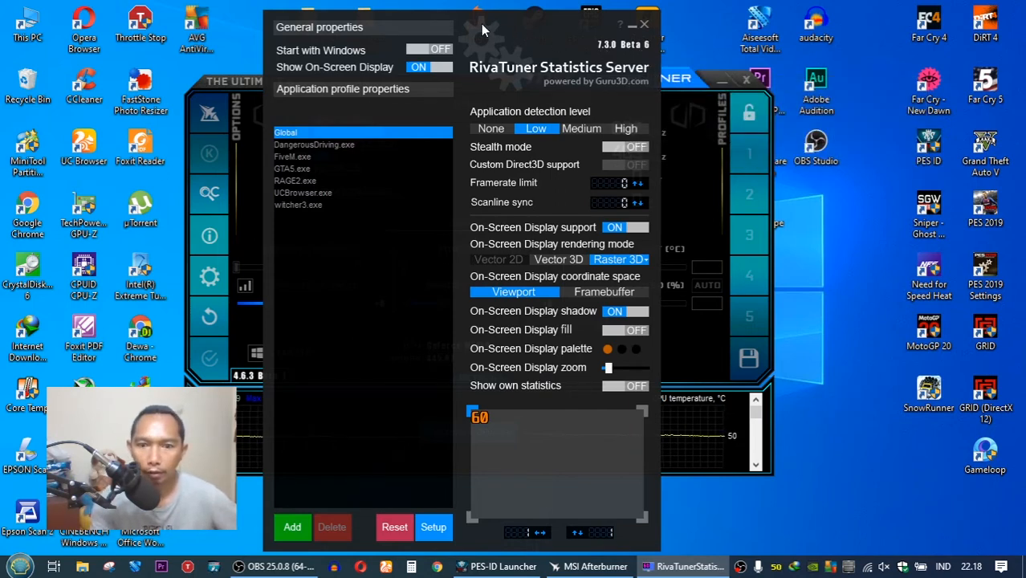
pyautogui.click(633, 26)
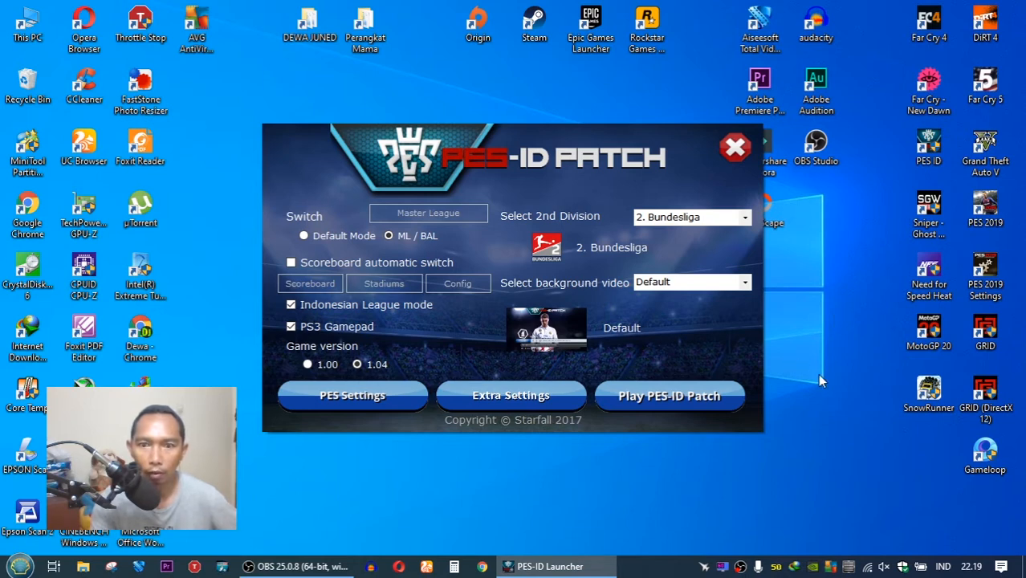
# - Start the game from the PES-ID Patch launcher and continue past its title screen
pyautogui.click(727, 401)
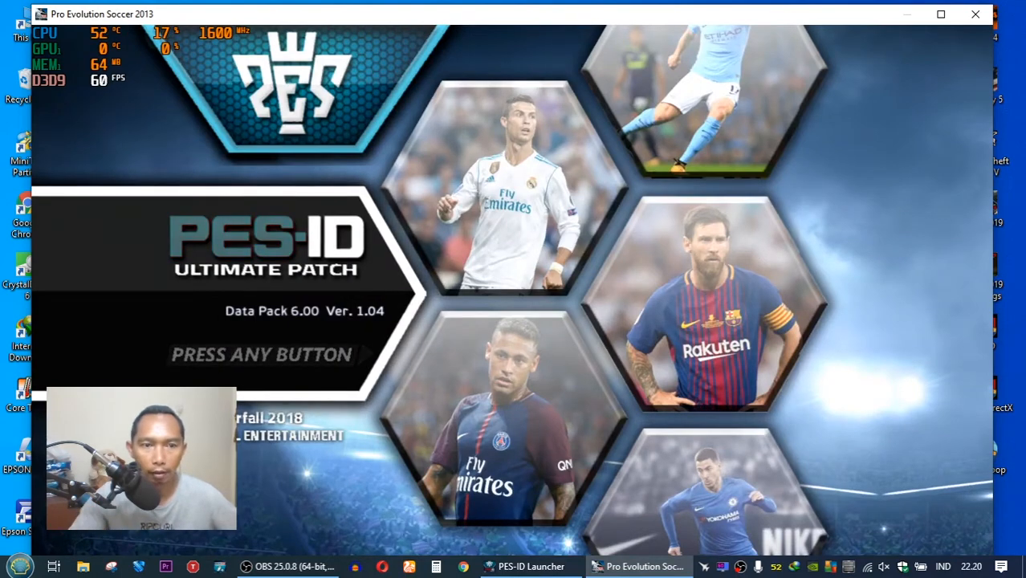
pyautogui.press('Return')
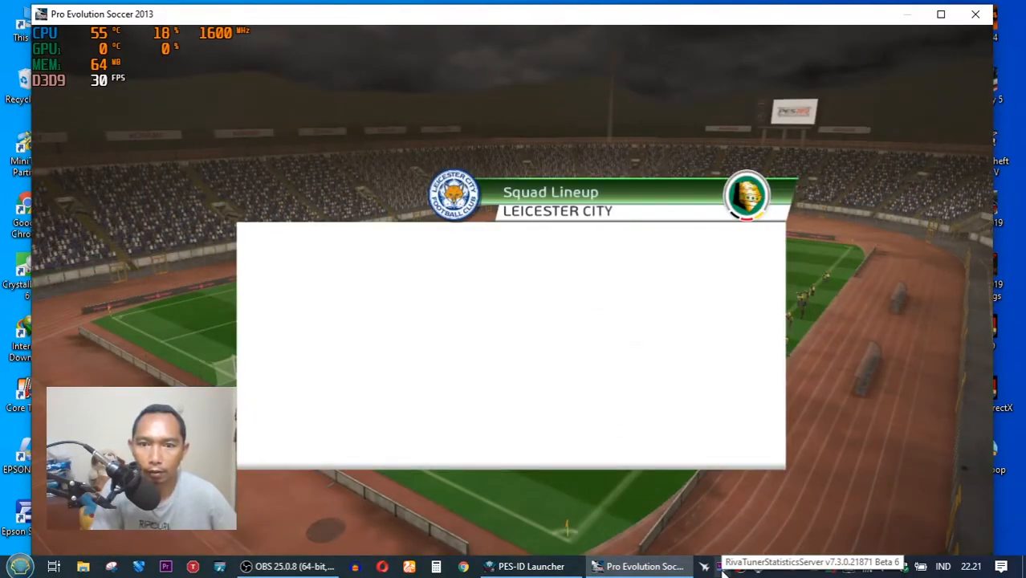
# - Switch to RivaTuner Statistics Server and place its window over the running match
pyautogui.click(724, 567)
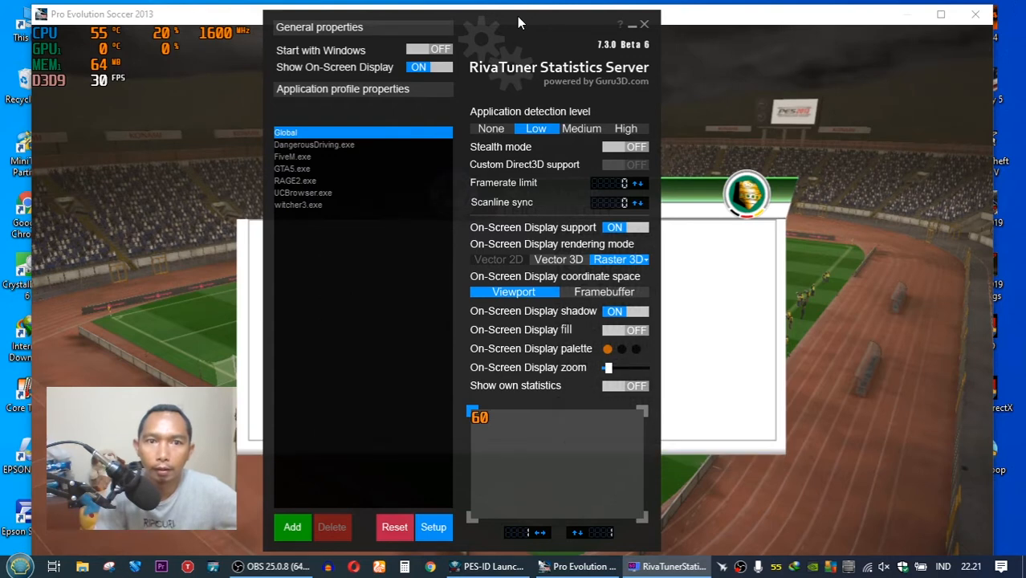
pyautogui.moveTo(518, 16); pyautogui.dragTo(521, 22)
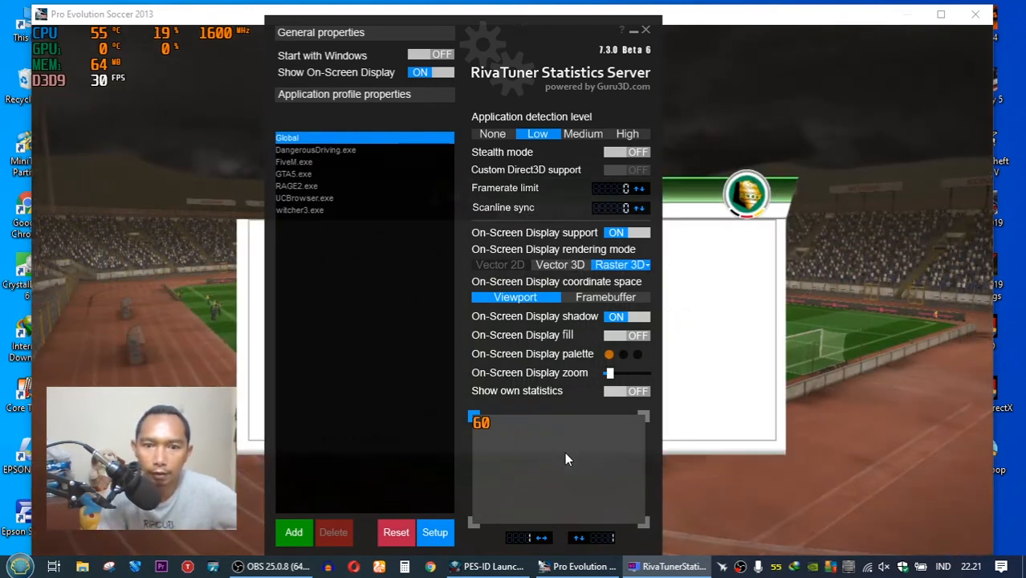
pyautogui.moveTo(565, 454)
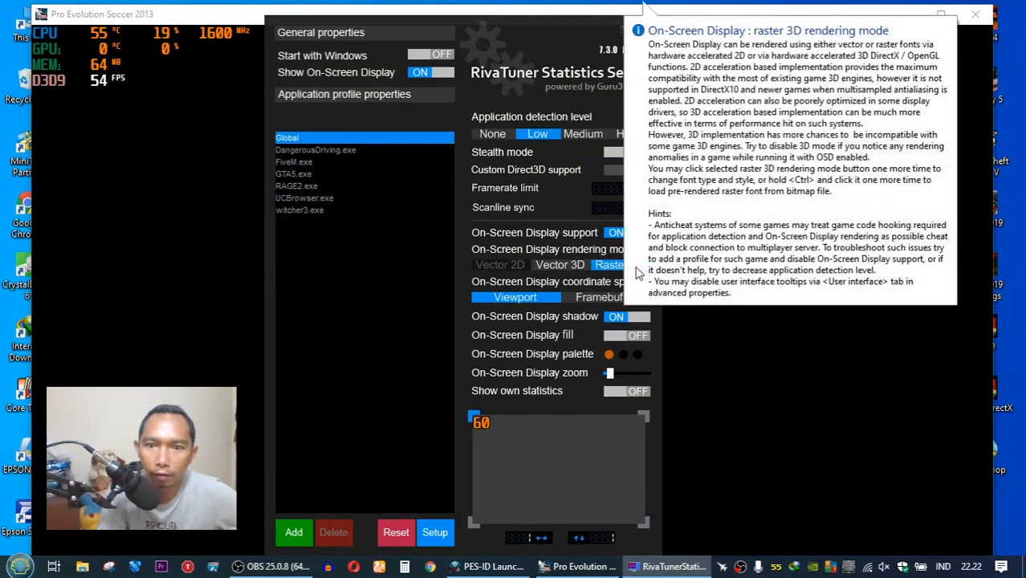
# - Change the Raster 3D font of the on-screen display to Stencil, Regular style
pyautogui.click(636, 266)
pyautogui.click(570, 184)
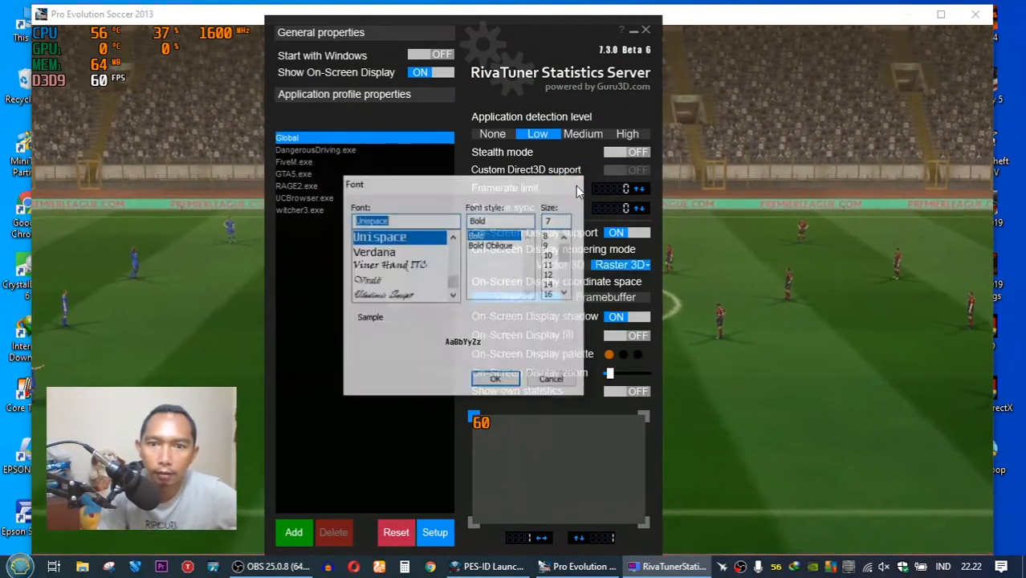
pyautogui.click(646, 268)
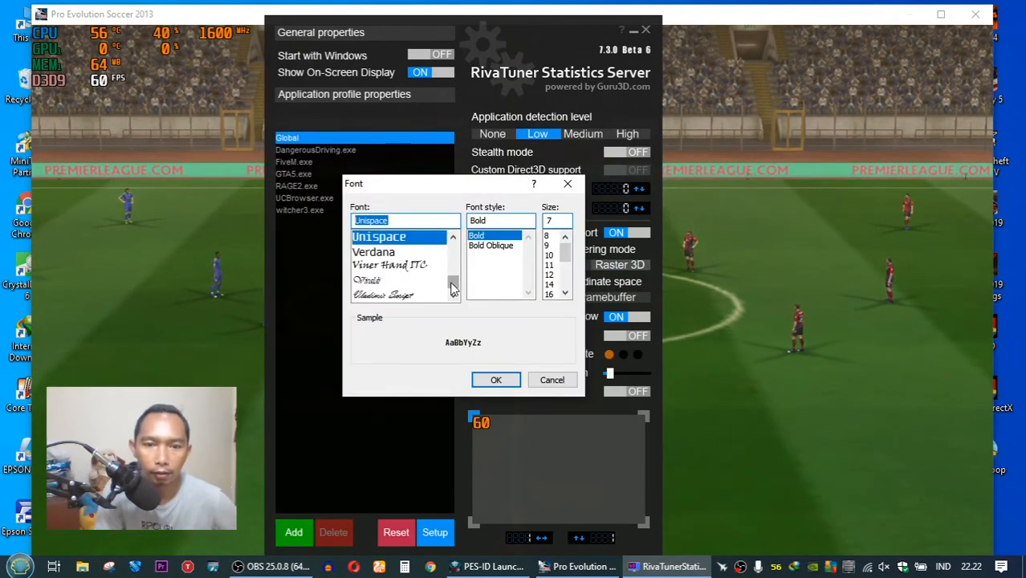
pyautogui.moveTo(452, 289); pyautogui.dragTo(453, 281)
pyautogui.scroll(-3, 411, 270)
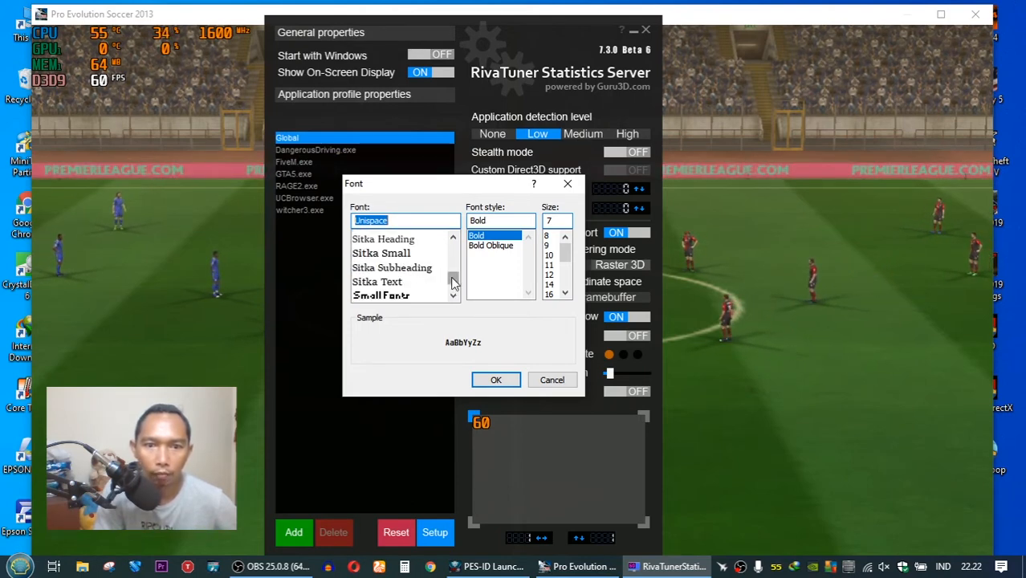
pyautogui.moveTo(454, 275); pyautogui.dragTo(452, 281)
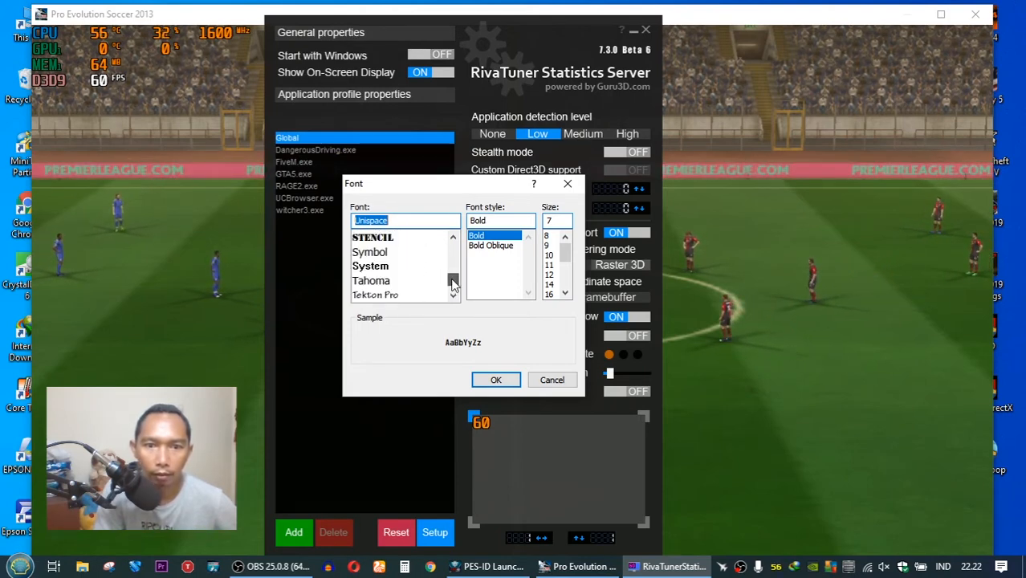
pyautogui.click(382, 239)
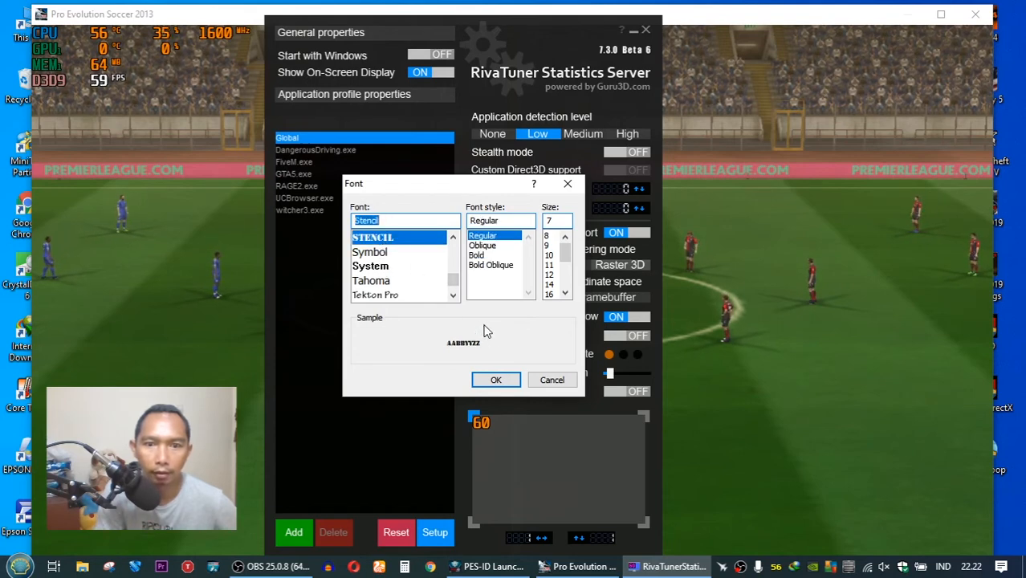
pyautogui.click(496, 381)
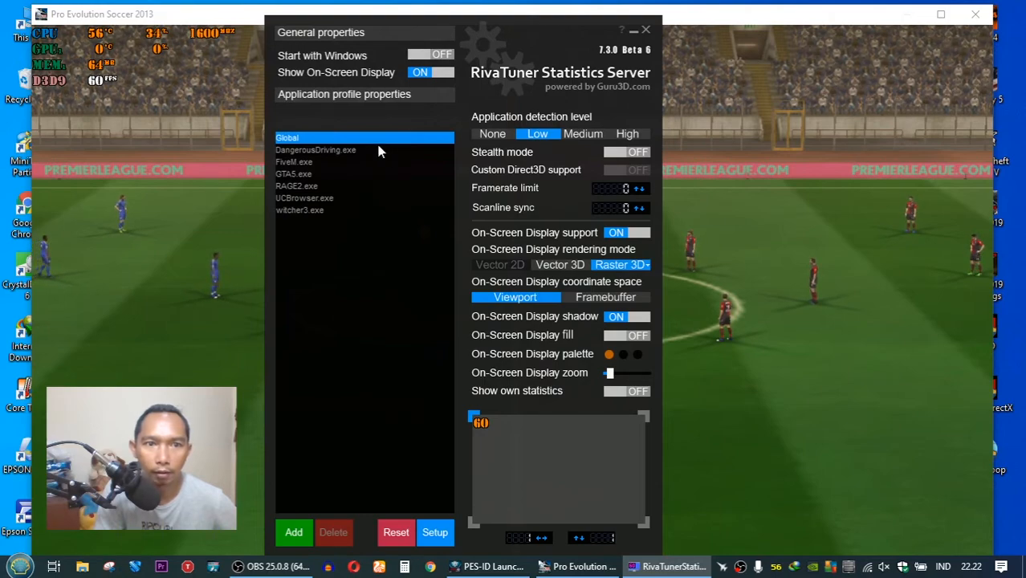
# - Change the Raster 3D font of the on-screen display to Tahoma, Regular style
pyautogui.moveTo(381, 150)
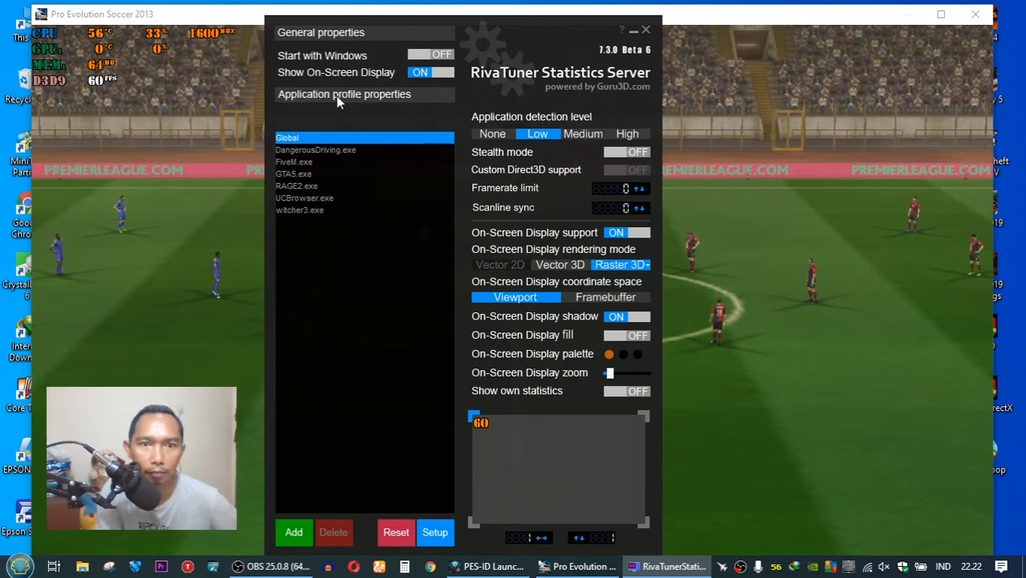
pyautogui.click(633, 263)
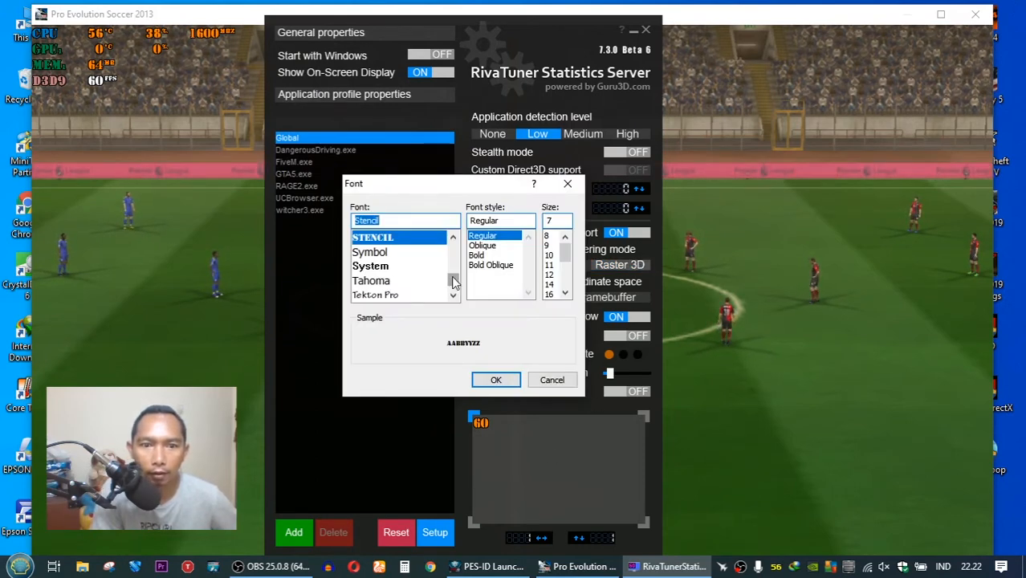
pyautogui.click(382, 281)
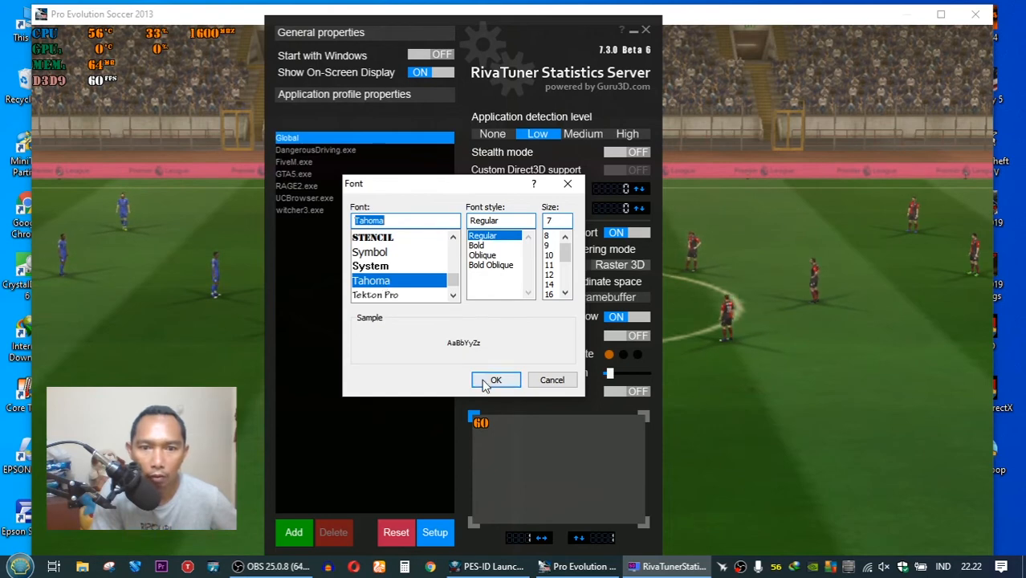
pyautogui.click(494, 380)
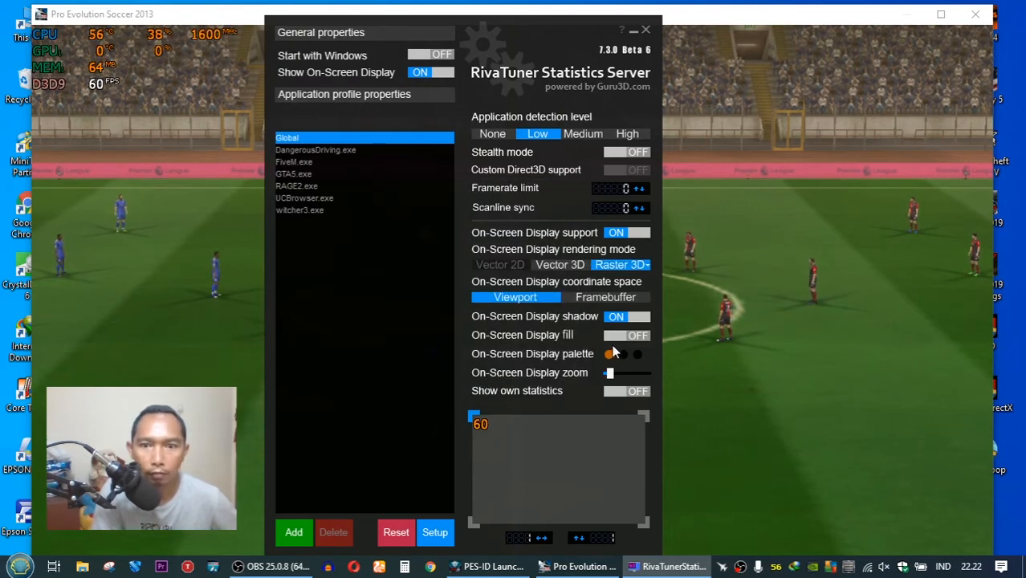
# - Set the Raster 3D font of the on-screen display to Unispace, Bold style
pyautogui.click(644, 266)
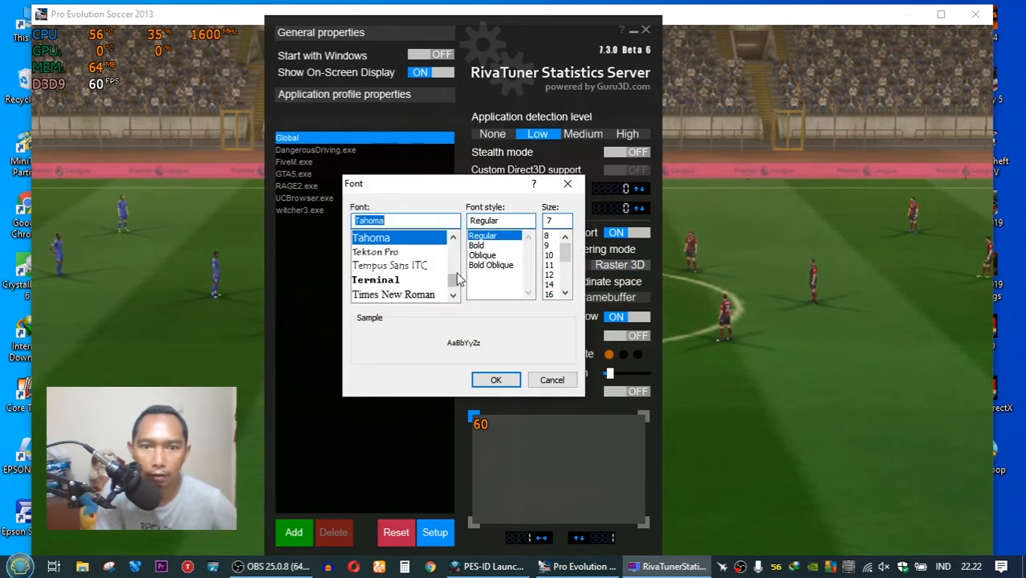
pyautogui.moveTo(456, 272); pyautogui.dragTo(455, 288)
pyautogui.scroll(2, 411, 287)
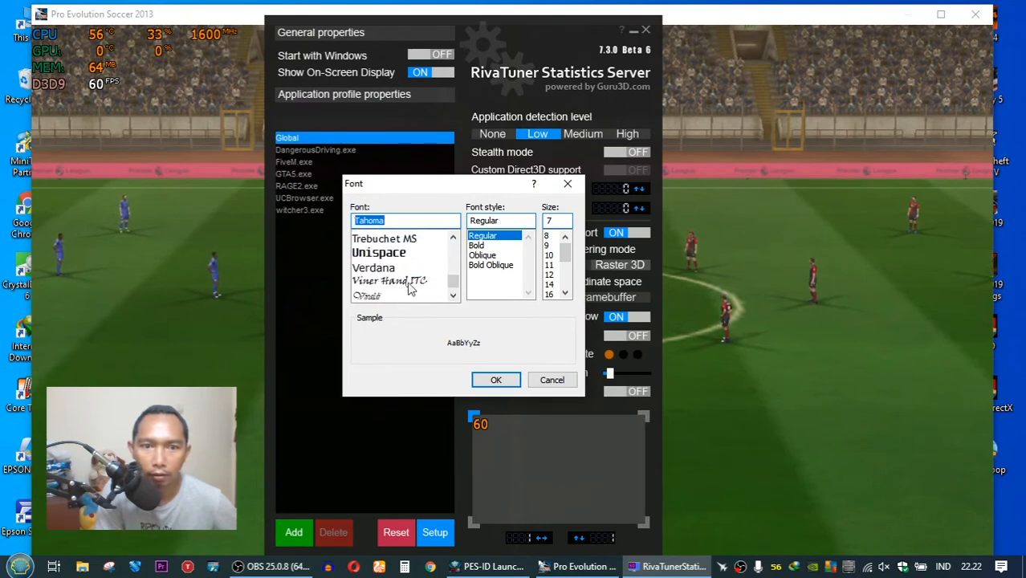
pyautogui.click(391, 265)
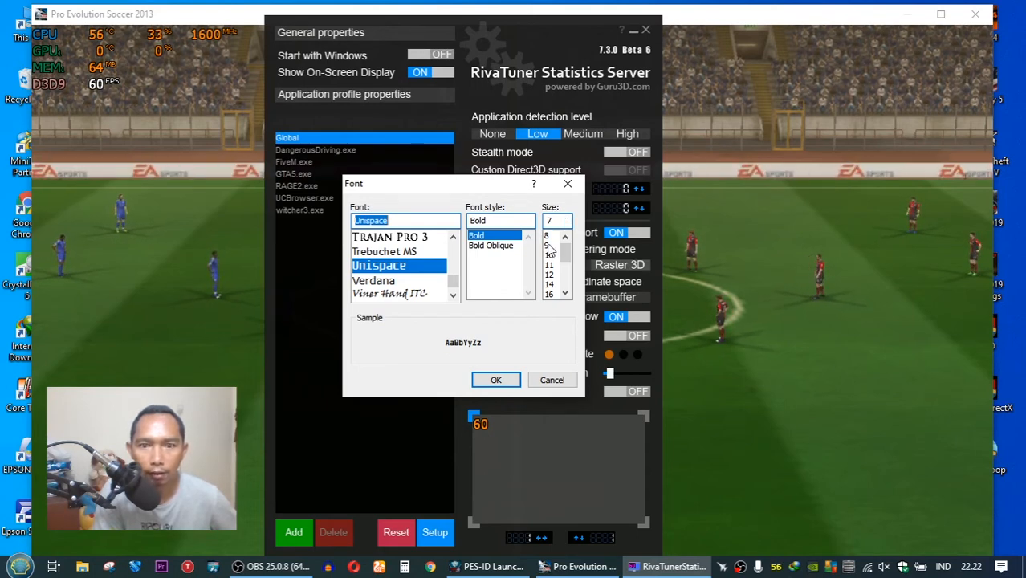
pyautogui.click(495, 380)
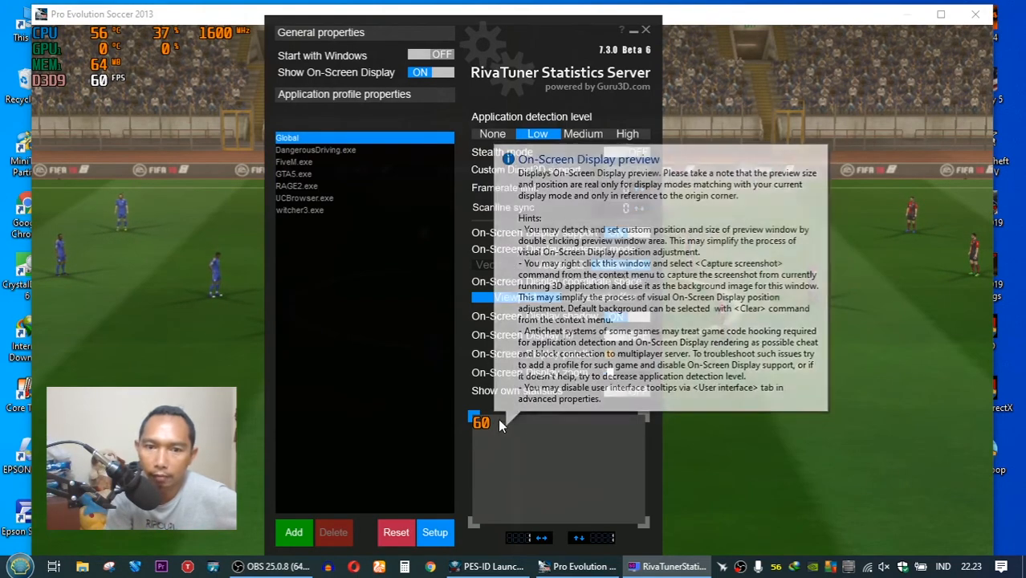
# - Change the first color of the on-screen display palette to red
pyautogui.click(609, 356)
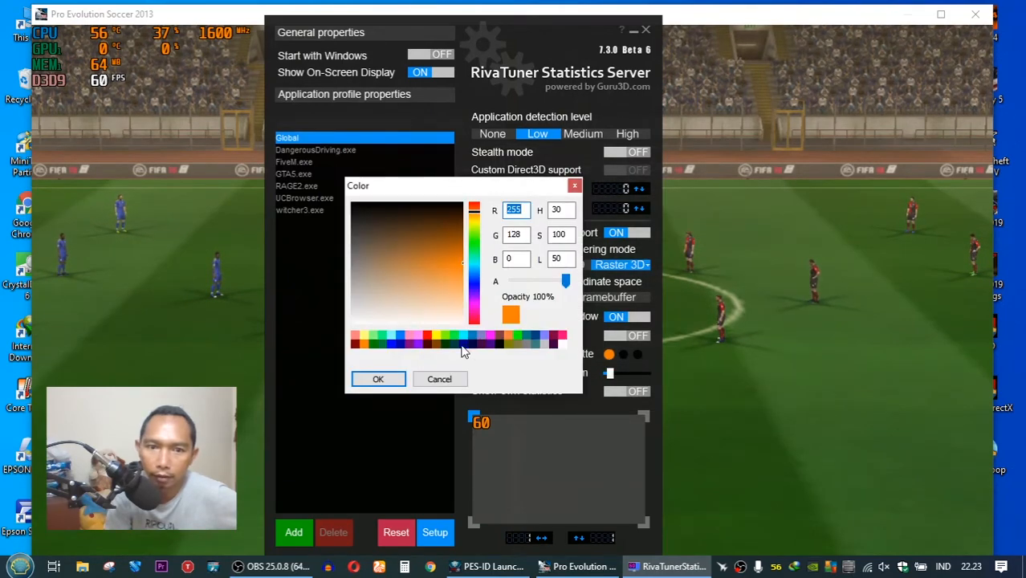
pyautogui.click(427, 337)
pyautogui.click(393, 381)
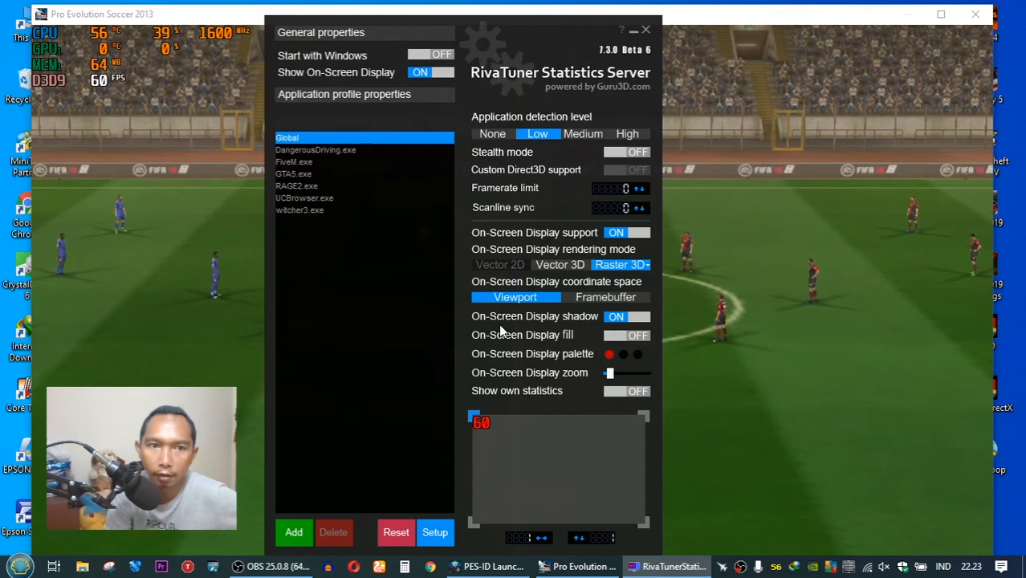
# - Set the first color of the on-screen display palette to orange, RGB 255, 128, 0
pyautogui.click(609, 354)
pyautogui.click(365, 346)
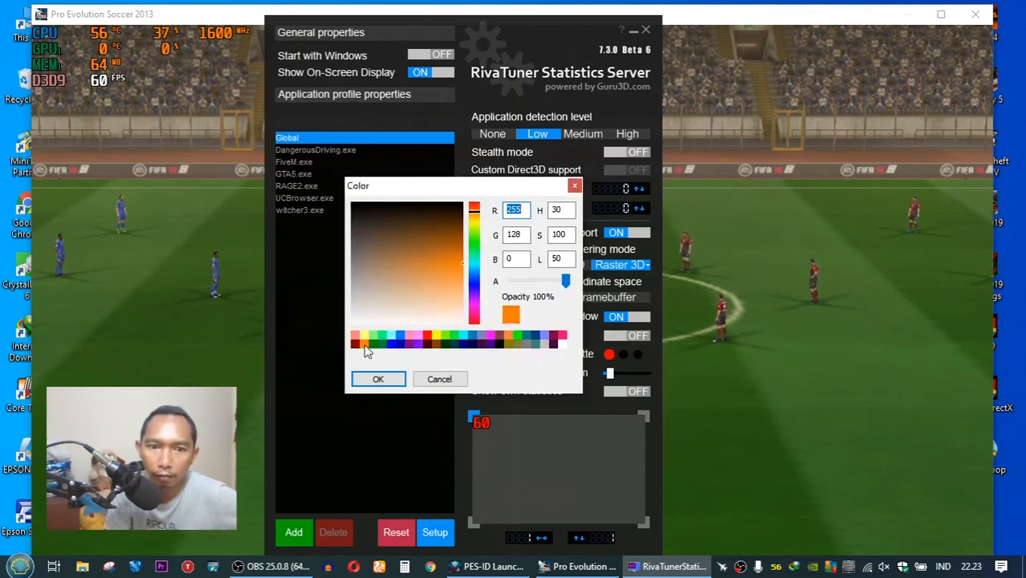
pyautogui.press('Return')
pyautogui.moveTo(583, 449)
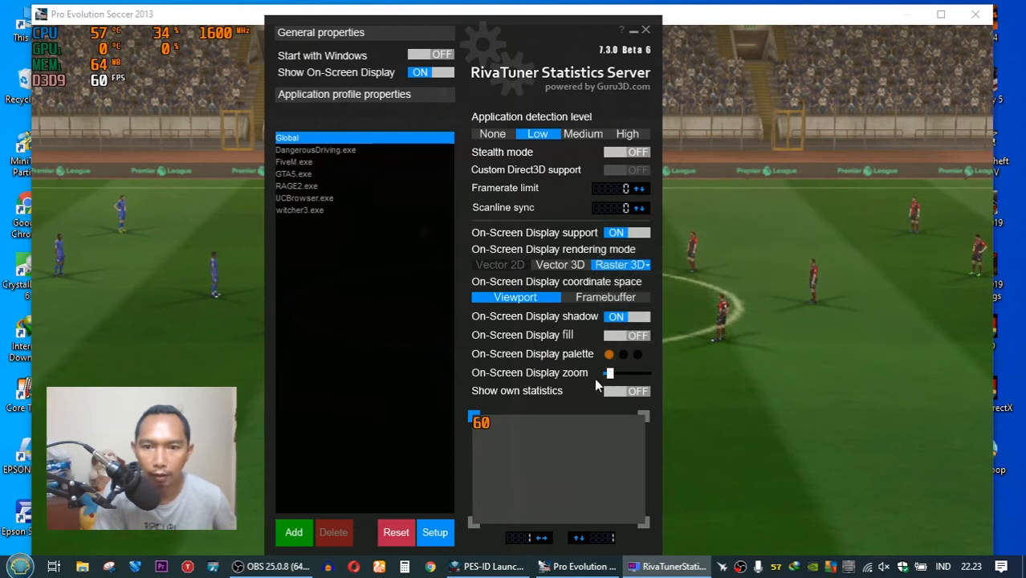
pyautogui.moveTo(609, 376)
pyautogui.mouseDown()
pyautogui.moveTo(625, 377)
pyautogui.moveTo(587, 378)
pyautogui.moveTo(610, 377)
pyautogui.mouseUp()
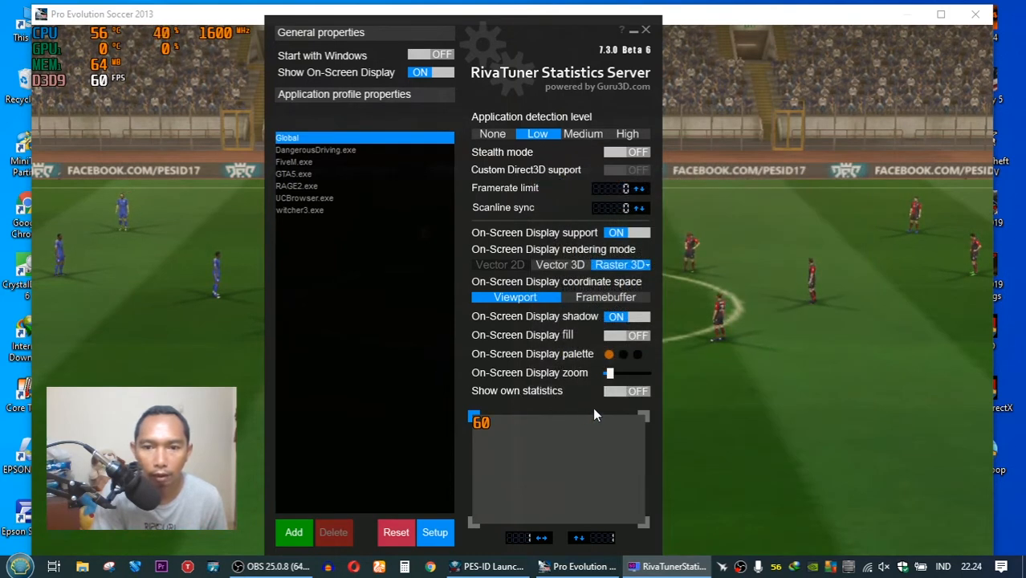
# - Try anchoring the on-screen display in each corner of the preview in turn, ending at the top-left one
pyautogui.click(643, 415)
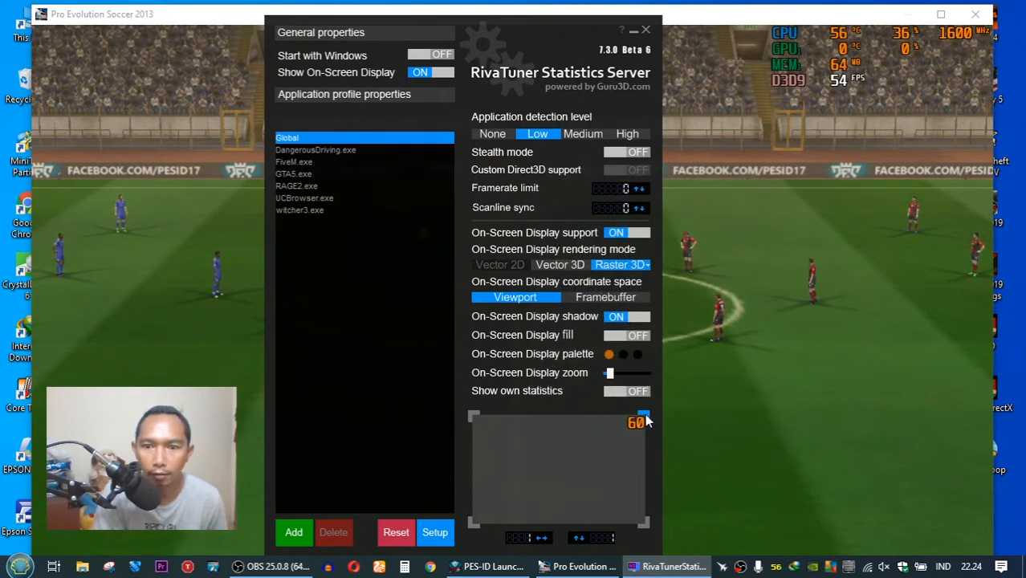
pyautogui.click(645, 525)
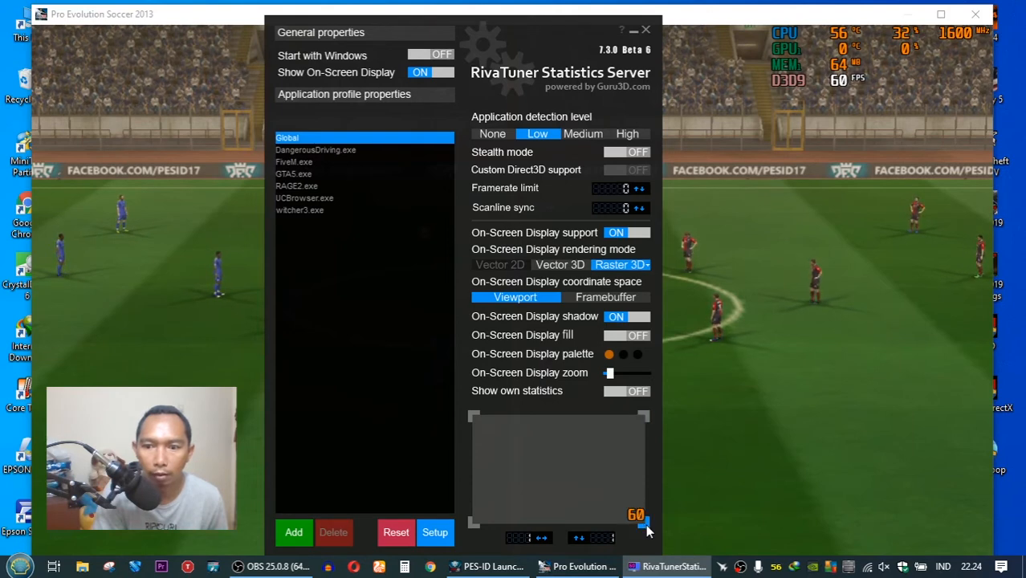
pyautogui.click(476, 522)
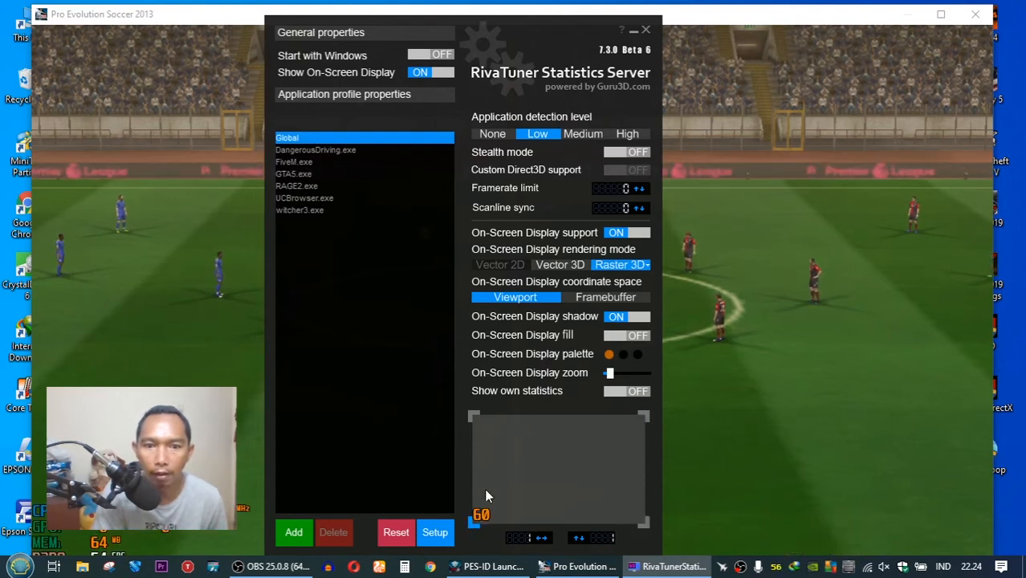
pyautogui.click(474, 416)
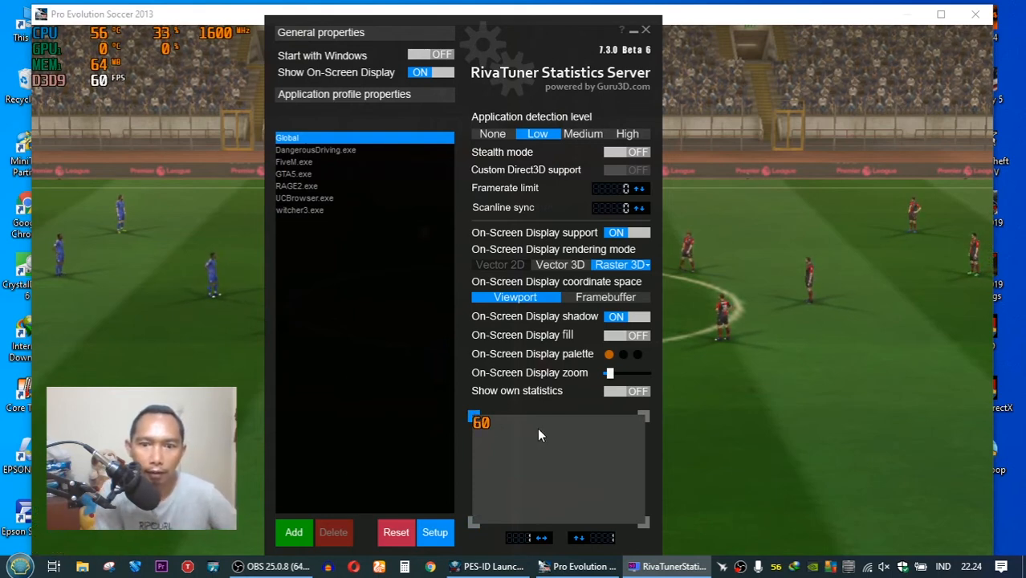
# - Anchor the on-screen display to the top-right corner and shift it inward to position 16 horizontally and 14 vertically
pyautogui.click(647, 412)
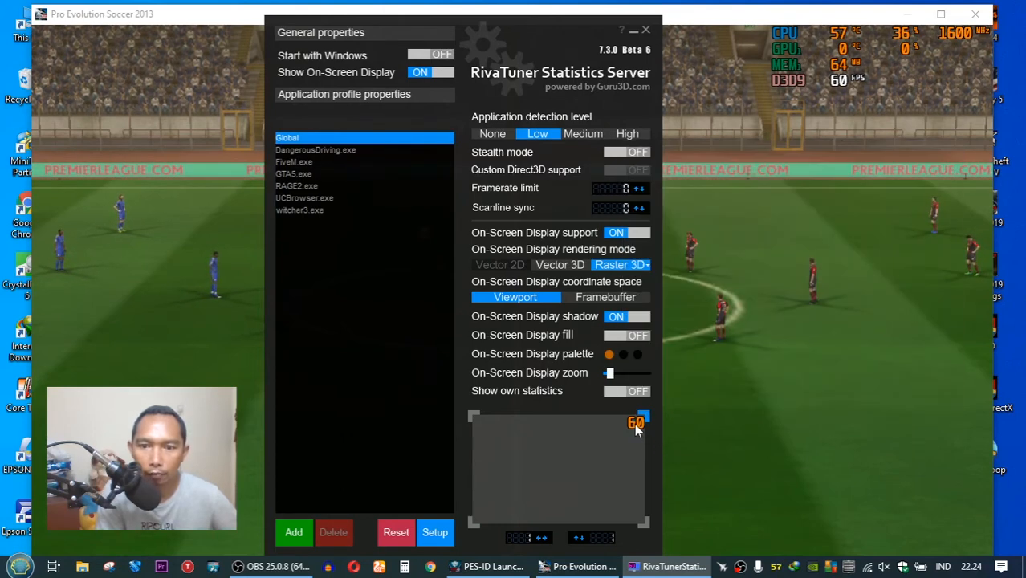
pyautogui.moveTo(635, 424)
pyautogui.mouseDown()
pyautogui.moveTo(561, 468)
pyautogui.moveTo(544, 497)
pyautogui.moveTo(598, 494)
pyautogui.moveTo(623, 433)
pyautogui.mouseUp()
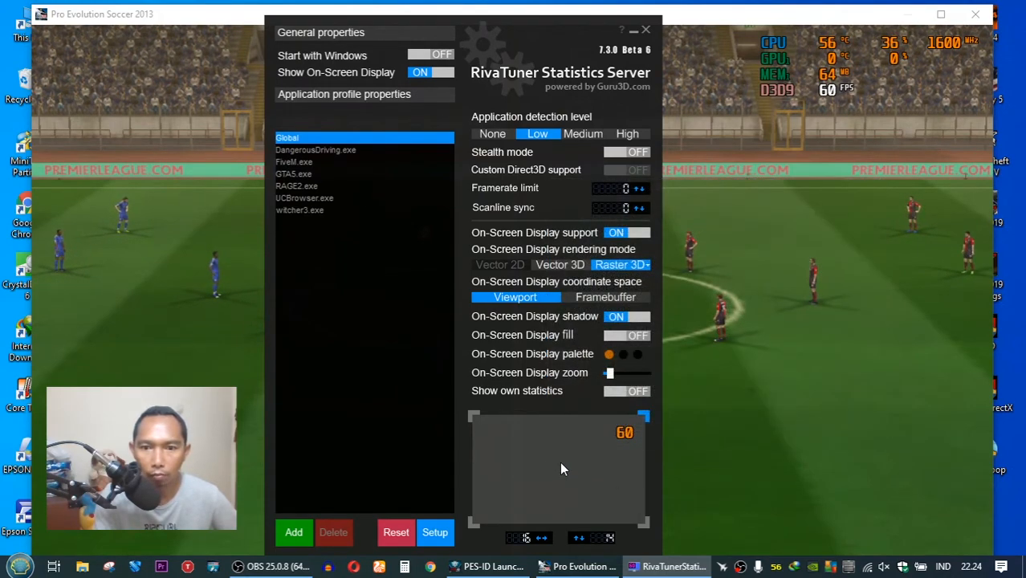
# - Detach the on-screen display preview into its own window and move that window aside to uncover the in-game statistics
pyautogui.doubleClick(562, 470)
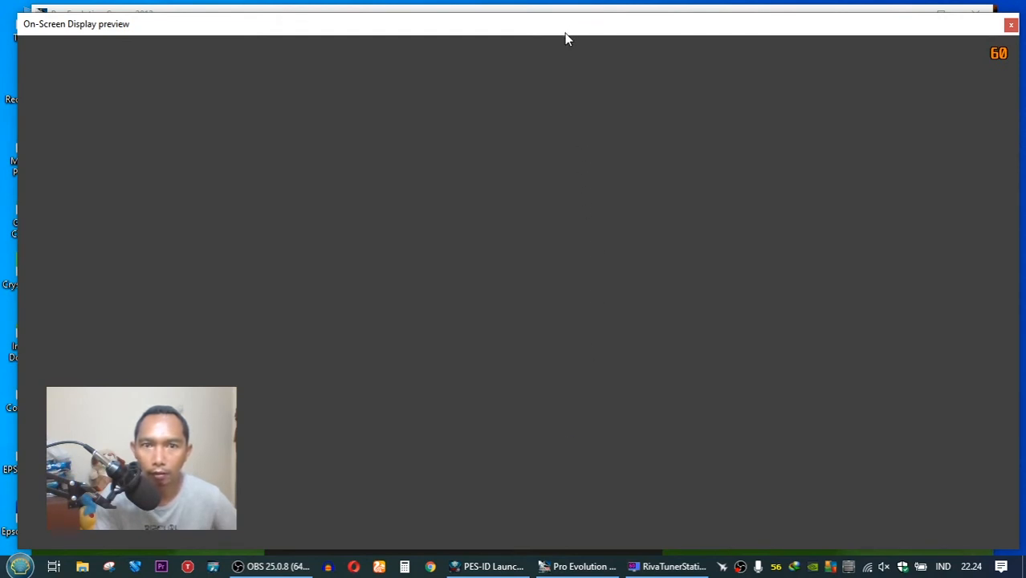
pyautogui.moveTo(567, 39); pyautogui.dragTo(438, 59)
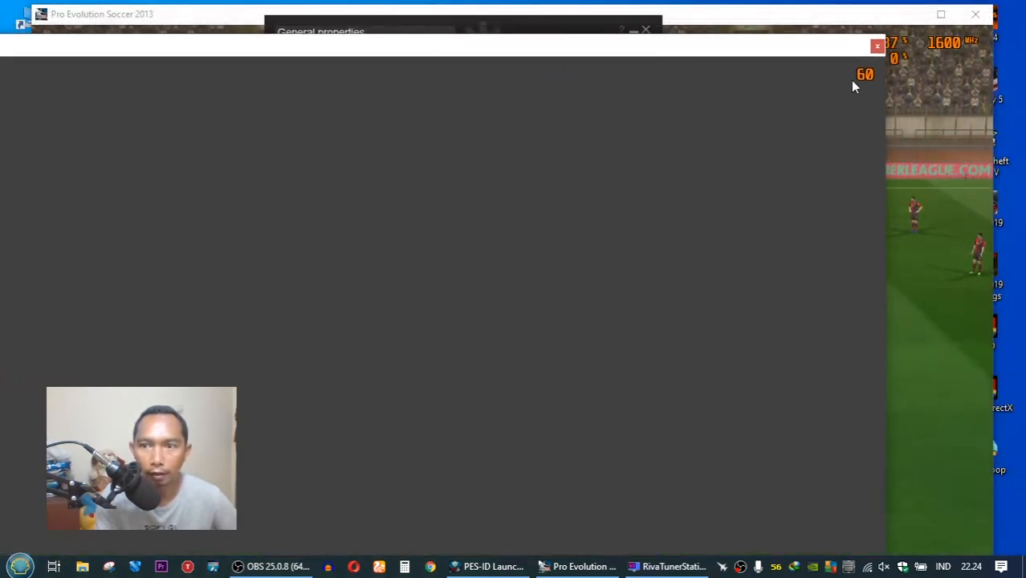
# - Try the on-screen display at several spots in the detached preview, moving the preview window aside to check the game
pyautogui.moveTo(853, 86); pyautogui.dragTo(381, 306)
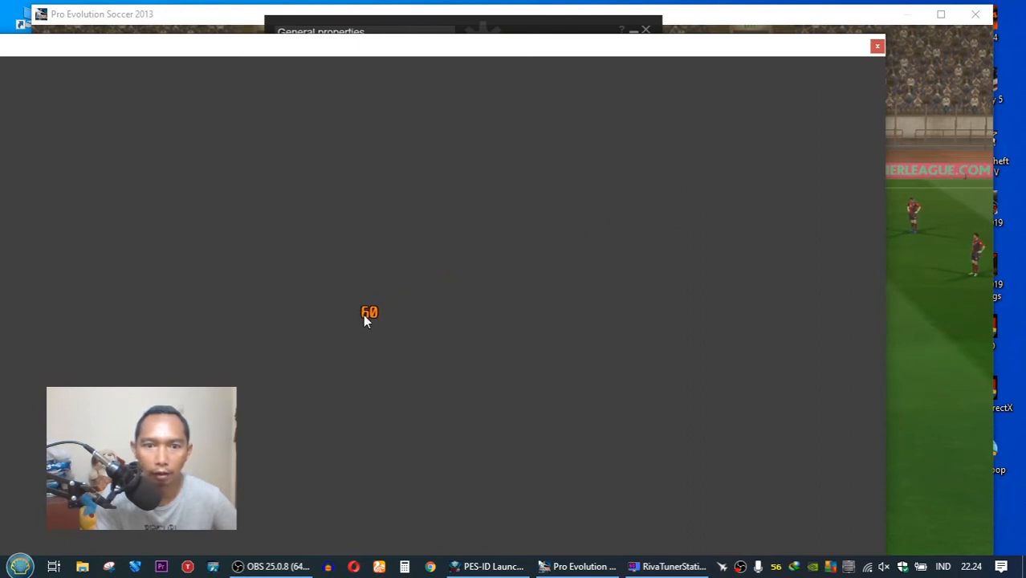
pyautogui.moveTo(612, 382); pyautogui.dragTo(686, 403)
pyautogui.moveTo(630, 44); pyautogui.dragTo(486, 18)
pyautogui.moveTo(540, 377); pyautogui.dragTo(374, 236)
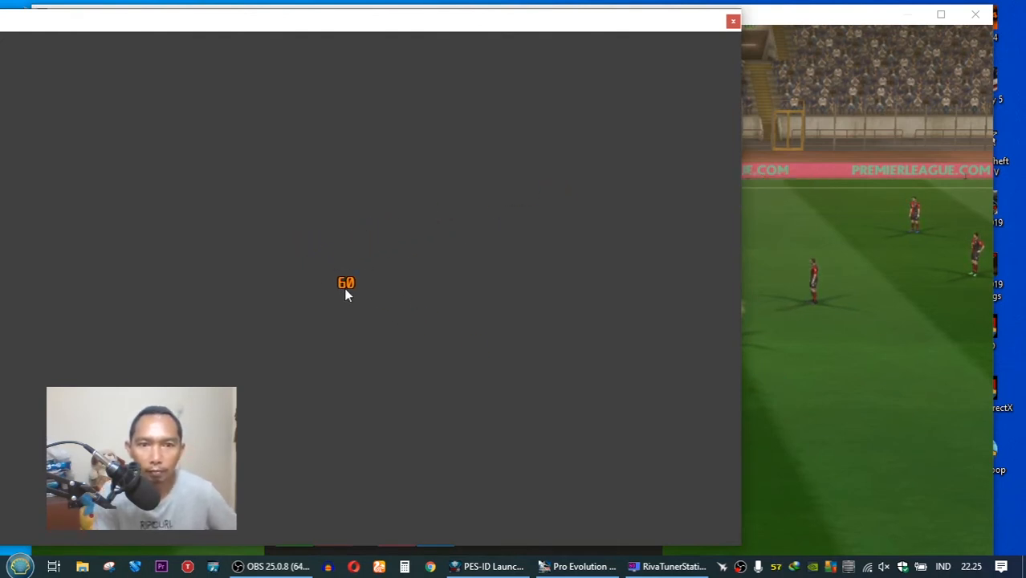
pyautogui.moveTo(345, 294); pyautogui.dragTo(245, 177)
pyautogui.moveTo(453, 322); pyautogui.dragTo(505, 237)
# - Place the on-screen display near the top-right corner of the preview at position 43 by 46, and close the detached preview
pyautogui.moveTo(470, 29); pyautogui.dragTo(652, 33)
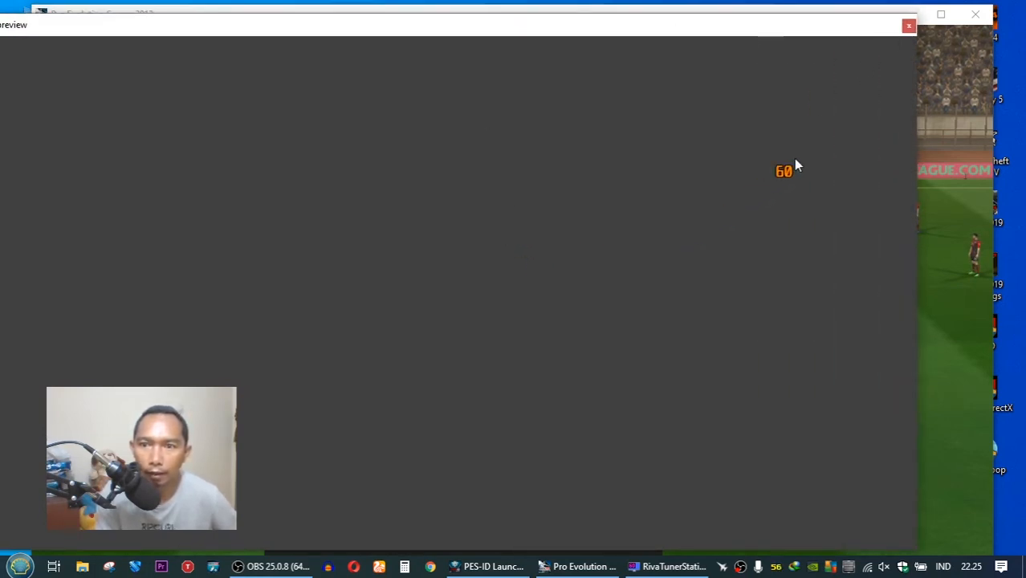
pyautogui.moveTo(868, 91)
pyautogui.mouseDown()
pyautogui.moveTo(868, 78)
pyautogui.moveTo(881, 78)
pyautogui.mouseUp()
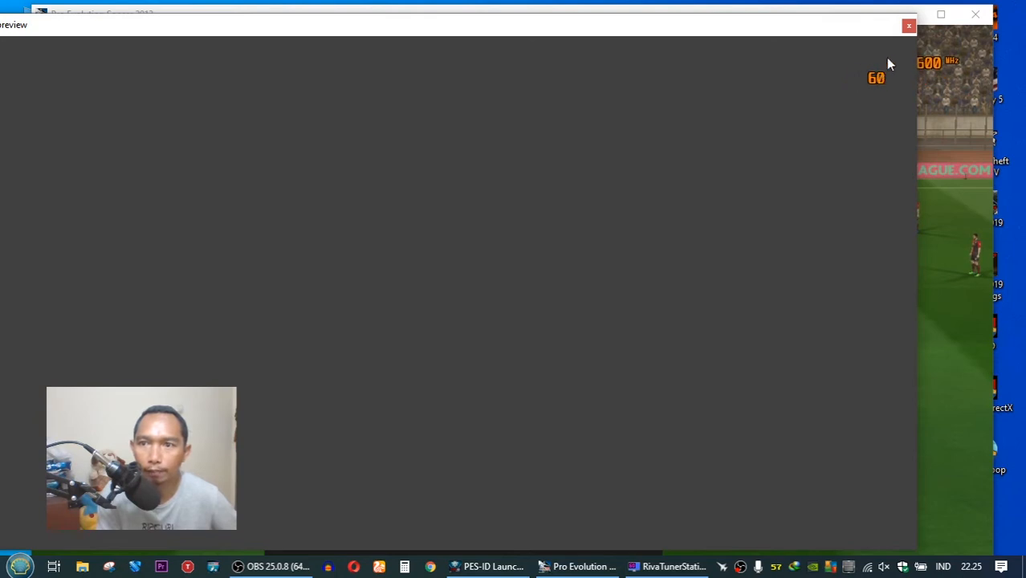
pyautogui.click(908, 26)
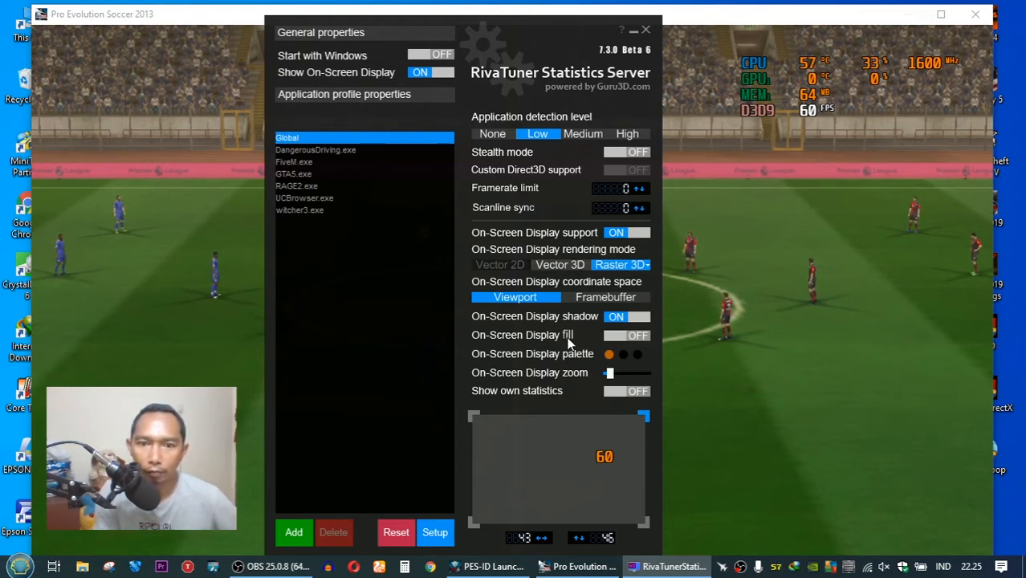
# - Turn on the on-screen display fill, toggling it off and on to compare, and leave it enabled
pyautogui.click(620, 337)
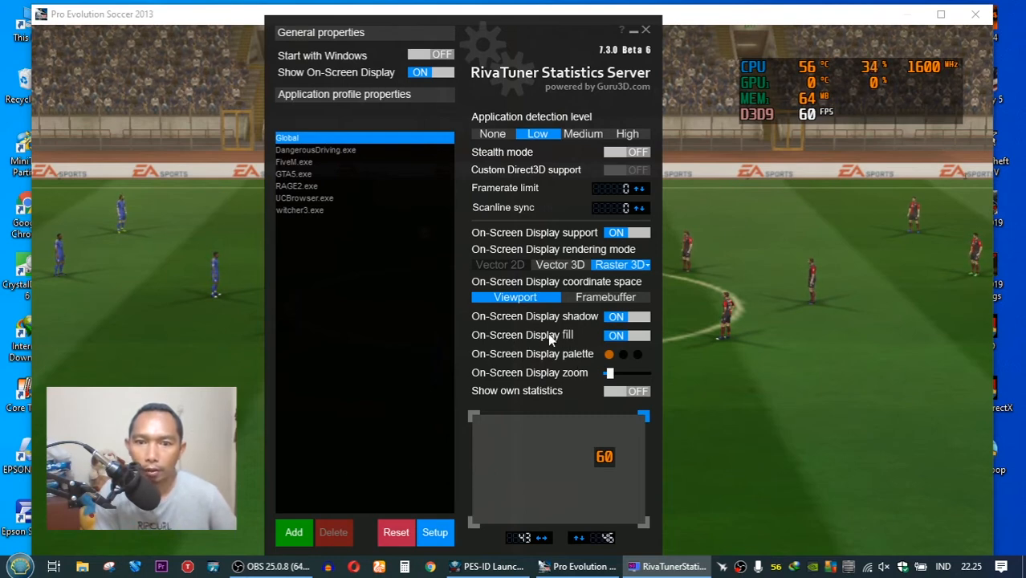
pyautogui.click(635, 338)
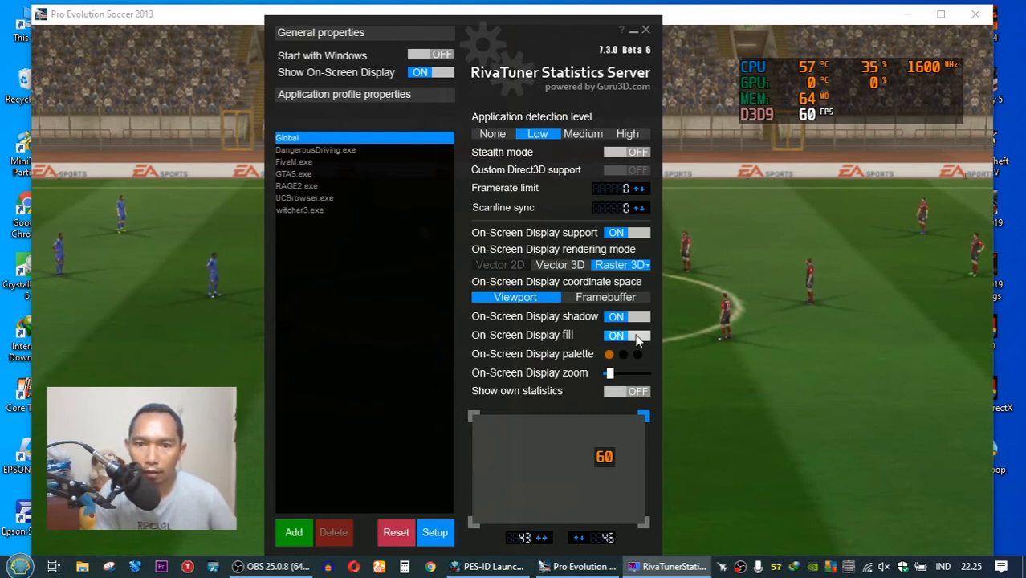
pyautogui.click(638, 338)
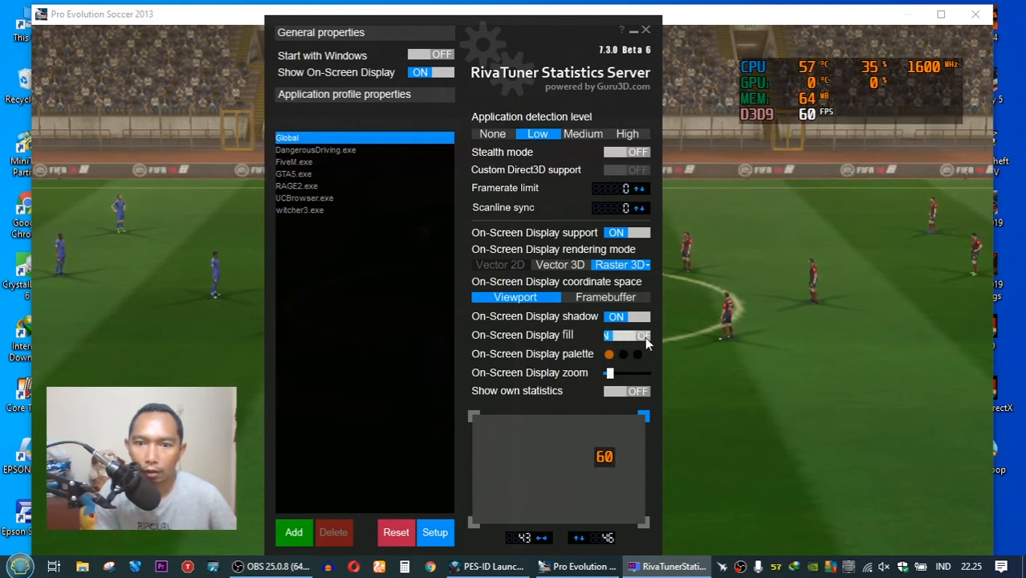
pyautogui.click(642, 336)
pyautogui.click(616, 337)
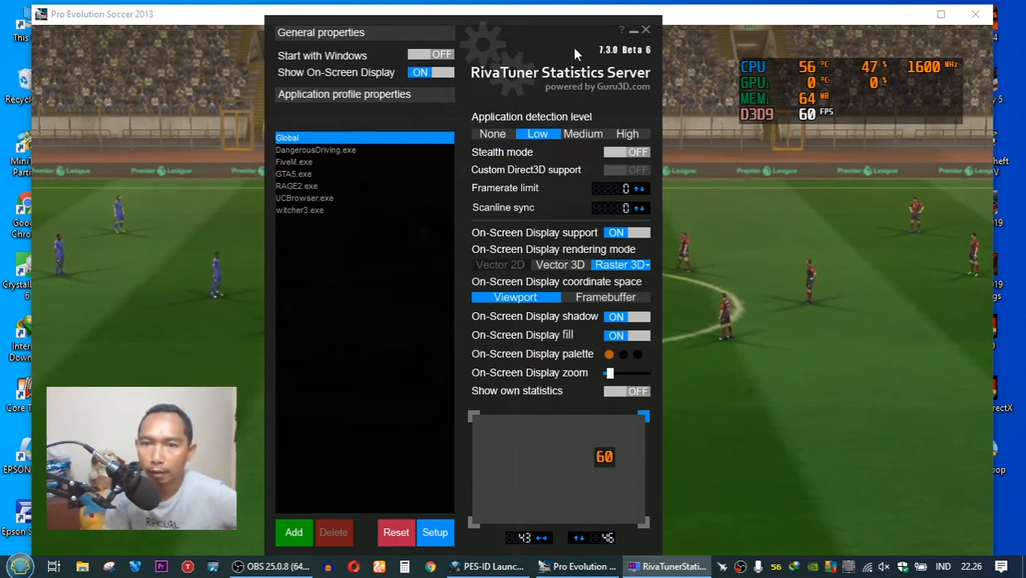
# - Minimize RivaTuner Statistics Server, switch to MSI Afterburner and open its properties, moving both windows clear of the in-game statistics
pyautogui.click(632, 32)
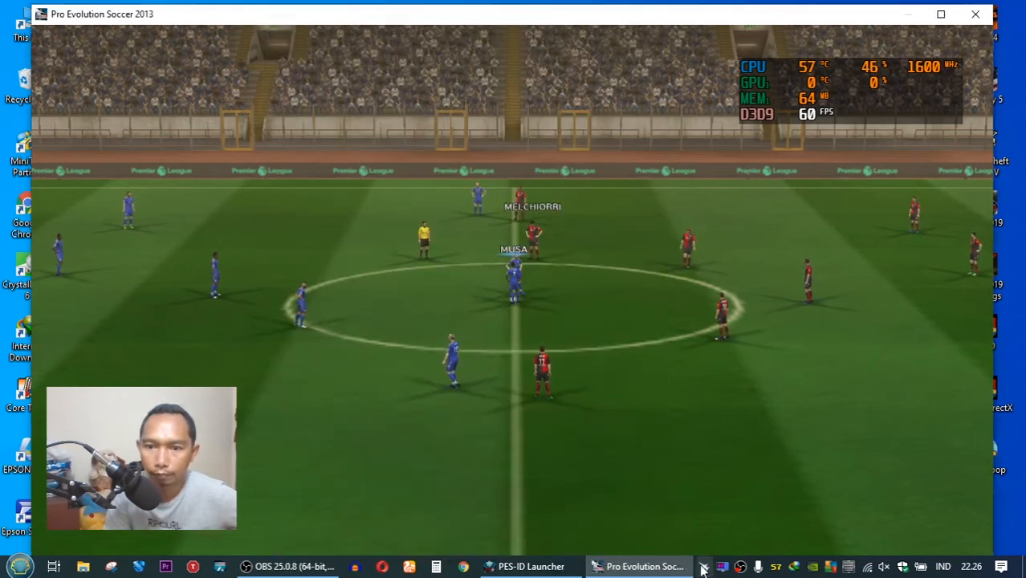
pyautogui.click(704, 567)
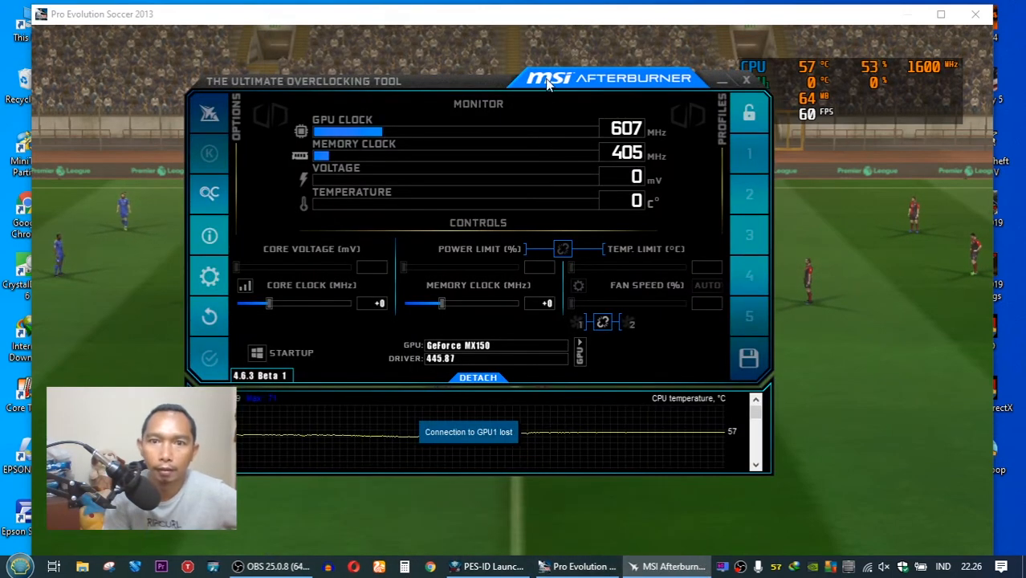
pyautogui.moveTo(547, 85); pyautogui.dragTo(487, 67)
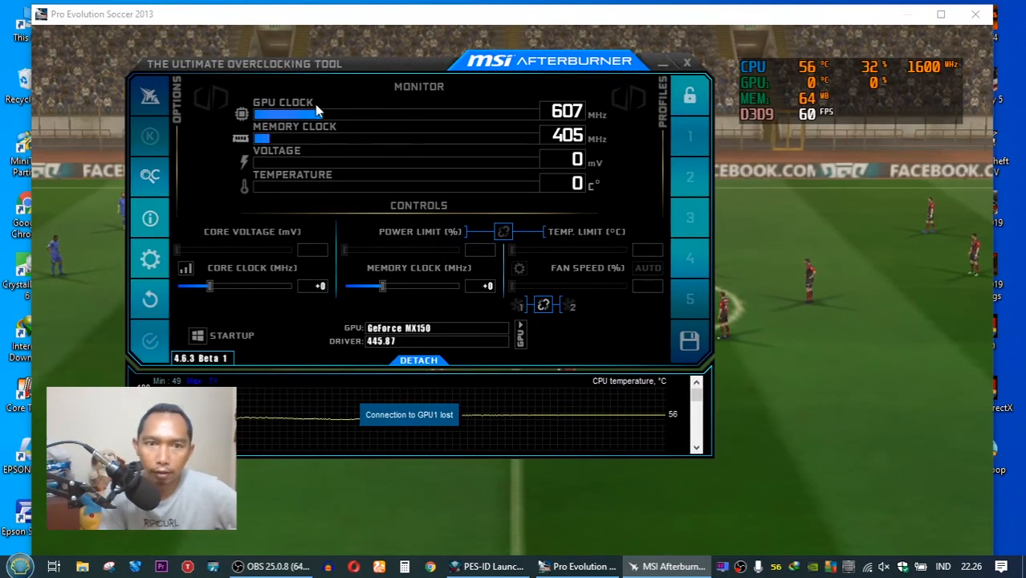
pyautogui.click(152, 262)
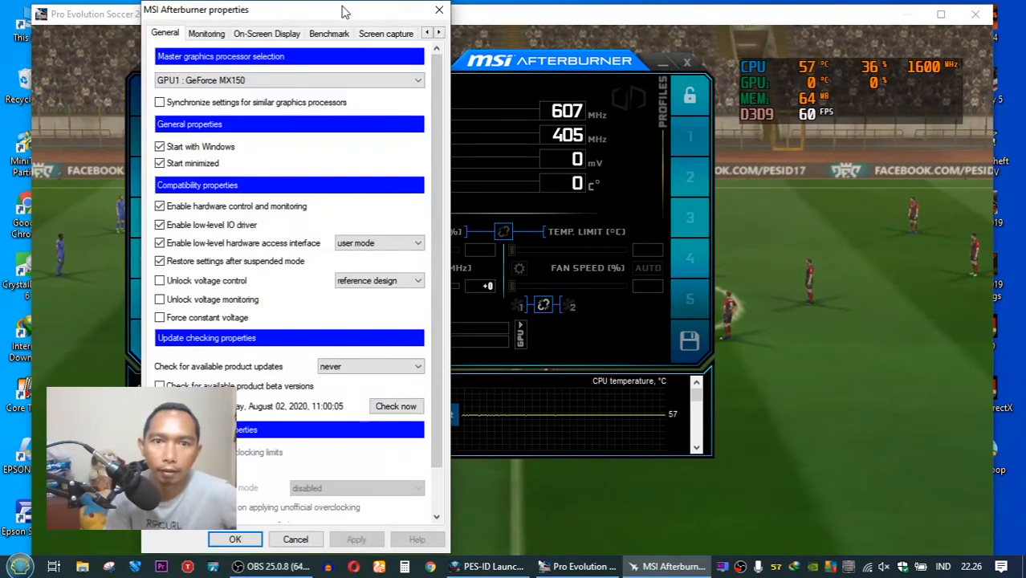
pyautogui.moveTo(345, 16); pyautogui.dragTo(507, 22)
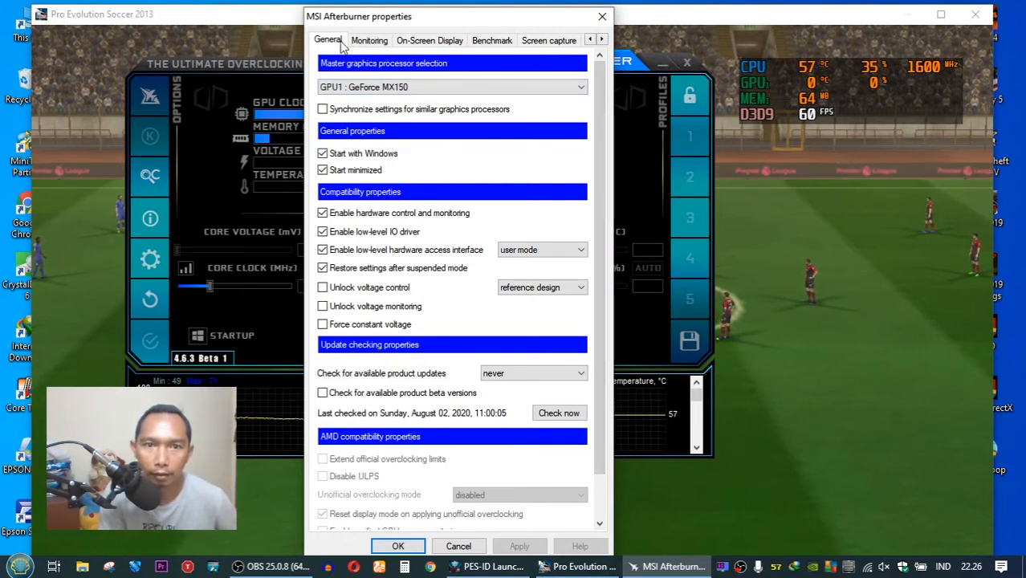
# - Preview the available skins in the user interface properties, ending at Default MSI Afterburner v3 skin - big edition
pyautogui.click(602, 40)
pyautogui.click(602, 40)
pyautogui.click(602, 40)
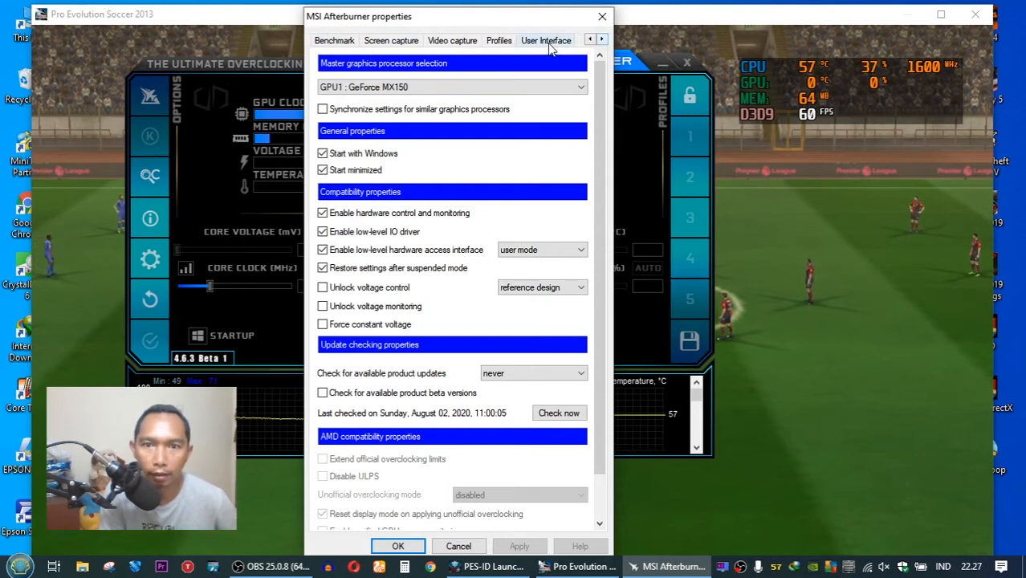
pyautogui.click(549, 46)
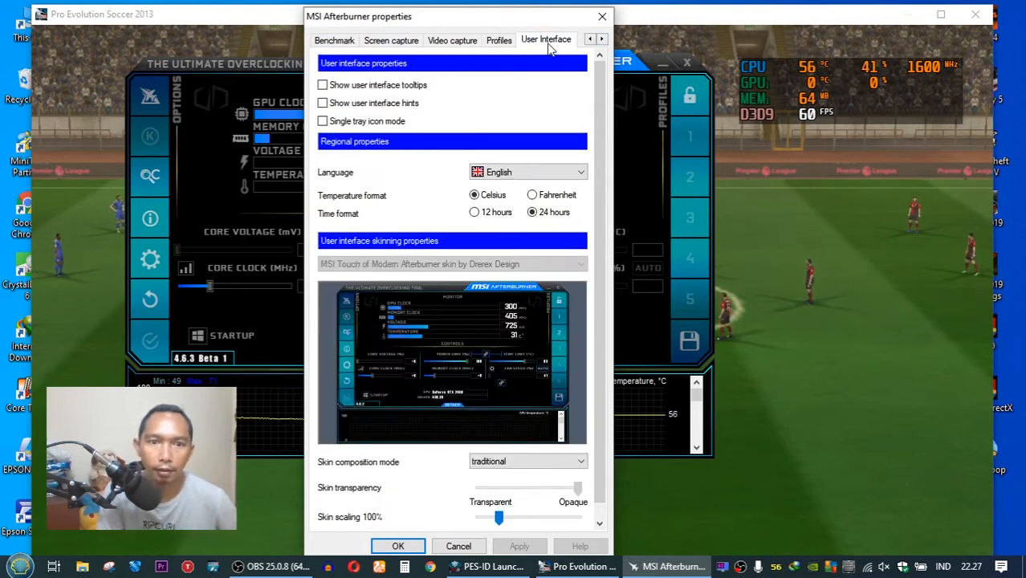
pyautogui.click(437, 265)
pyautogui.click(438, 272)
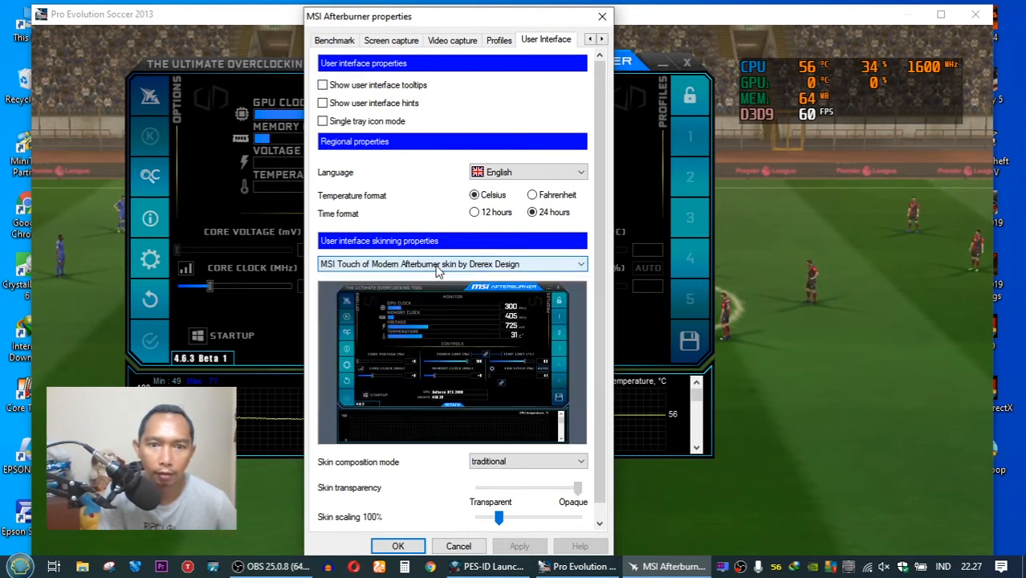
pyautogui.scroll(1, 437, 271)
pyautogui.scroll(-3, 438, 271)
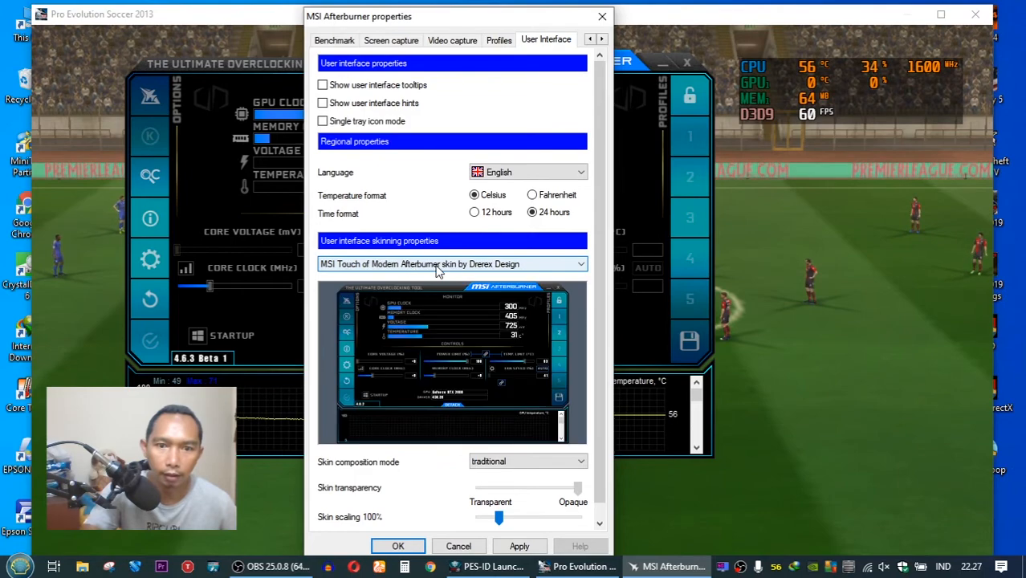
pyautogui.scroll(1, 437, 271)
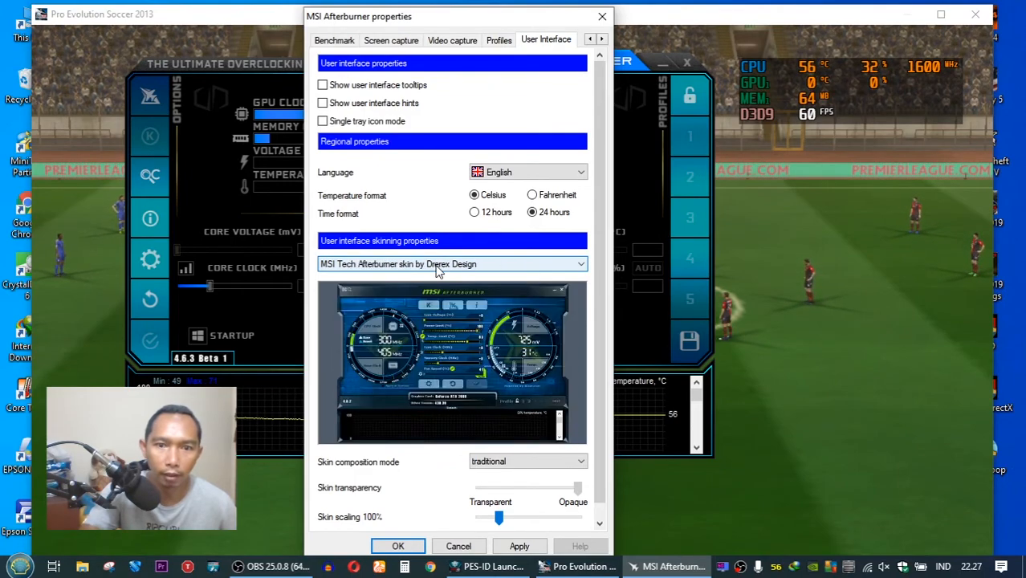
pyautogui.scroll(3, 437, 271)
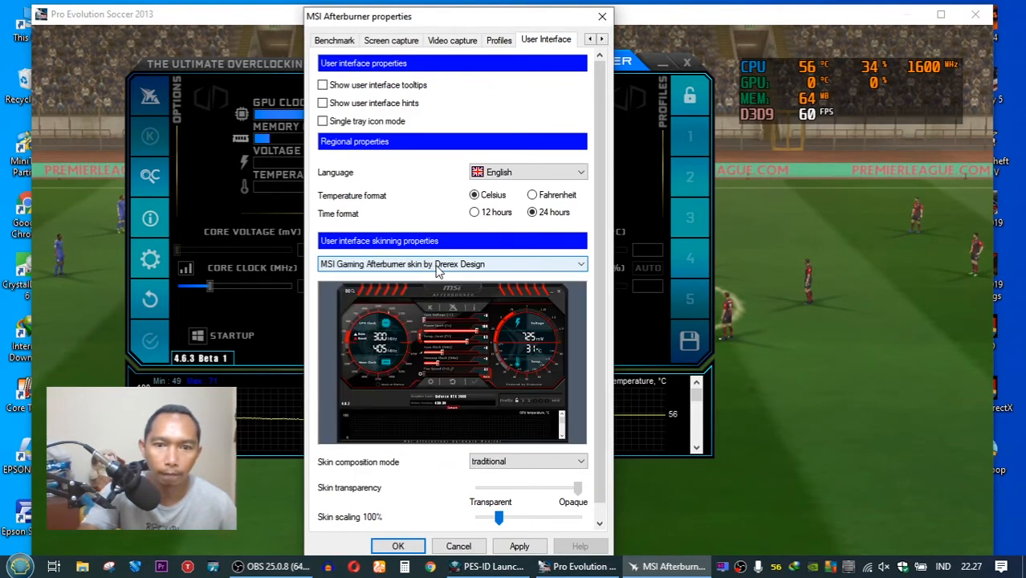
pyautogui.scroll(2, 438, 271)
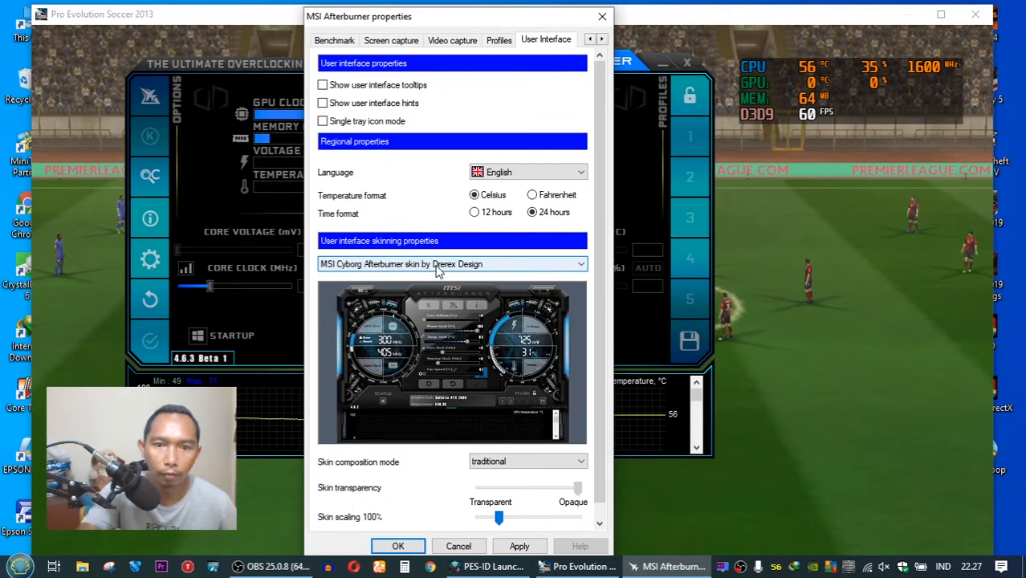
pyautogui.scroll(1, 437, 271)
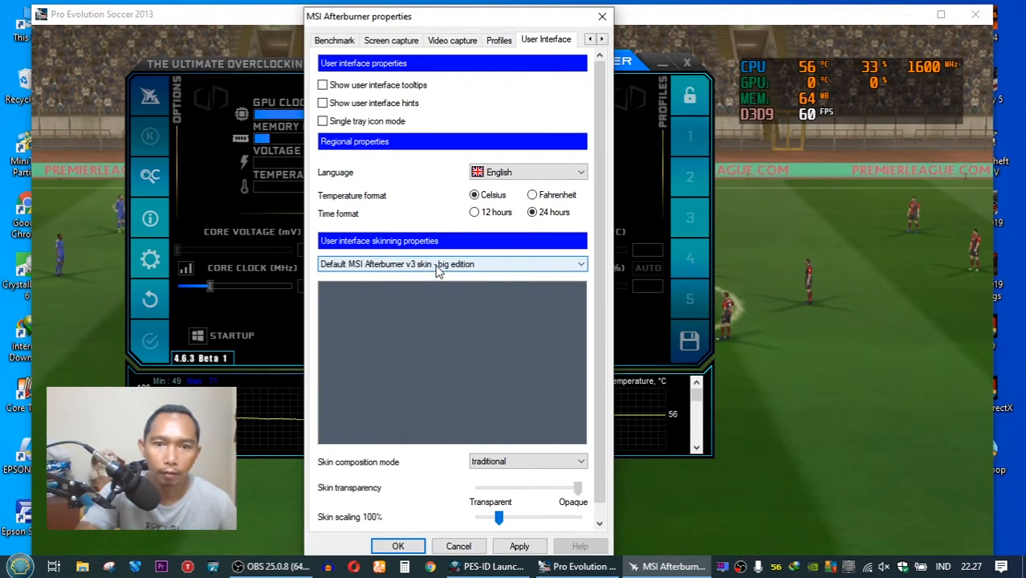
# - Select the MSI Touch of Modern Afterburner skin by Drerex Design and apply it
pyautogui.scroll(-1, 437, 270)
pyautogui.scroll(-3, 438, 271)
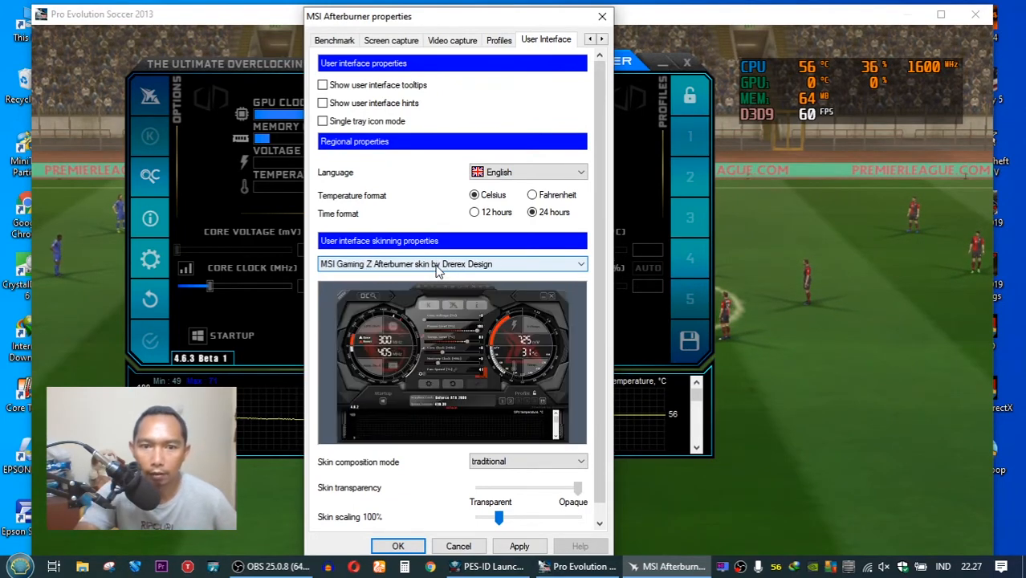
pyautogui.scroll(-3, 438, 270)
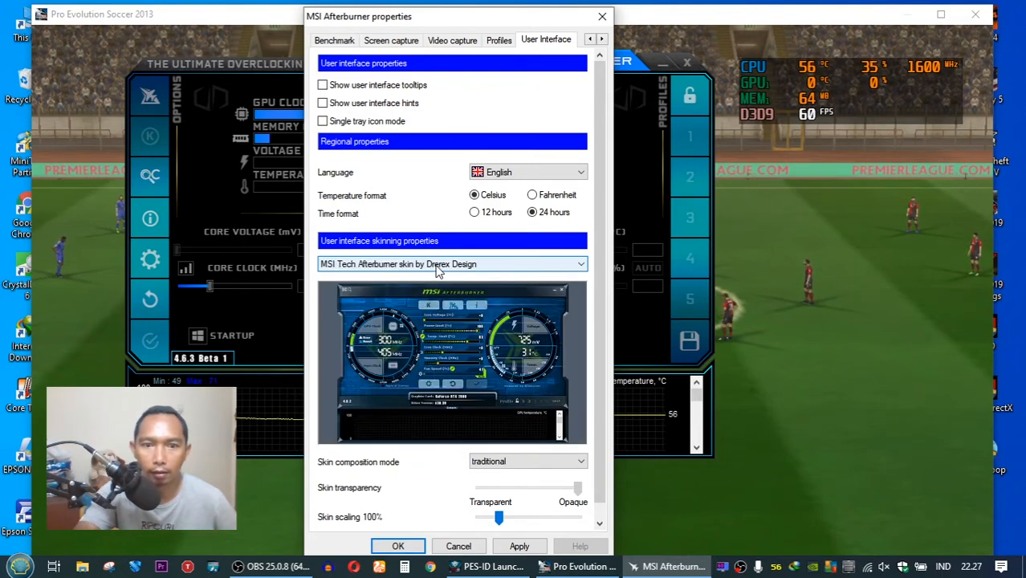
pyautogui.scroll(-1, 437, 271)
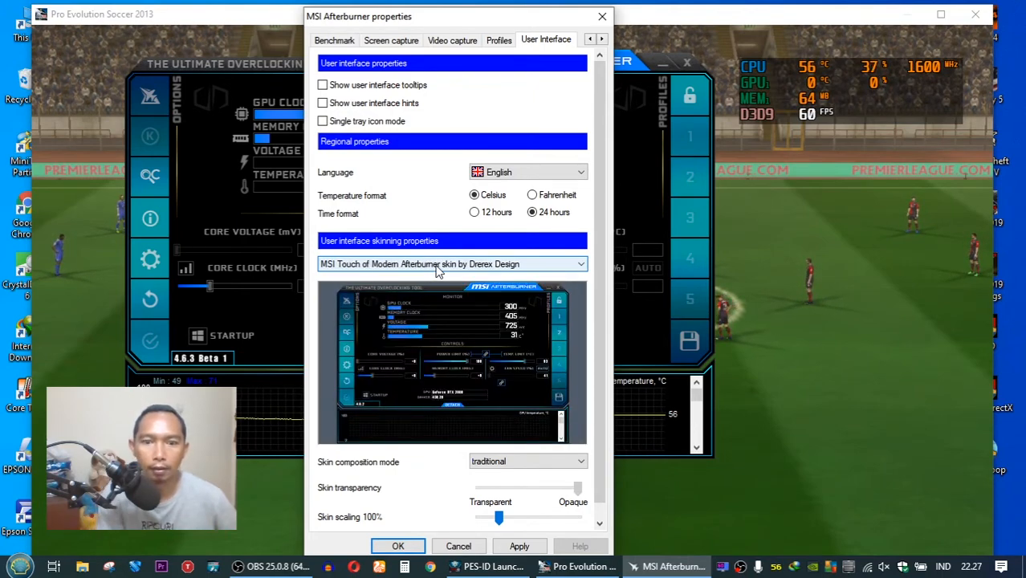
pyautogui.click(519, 546)
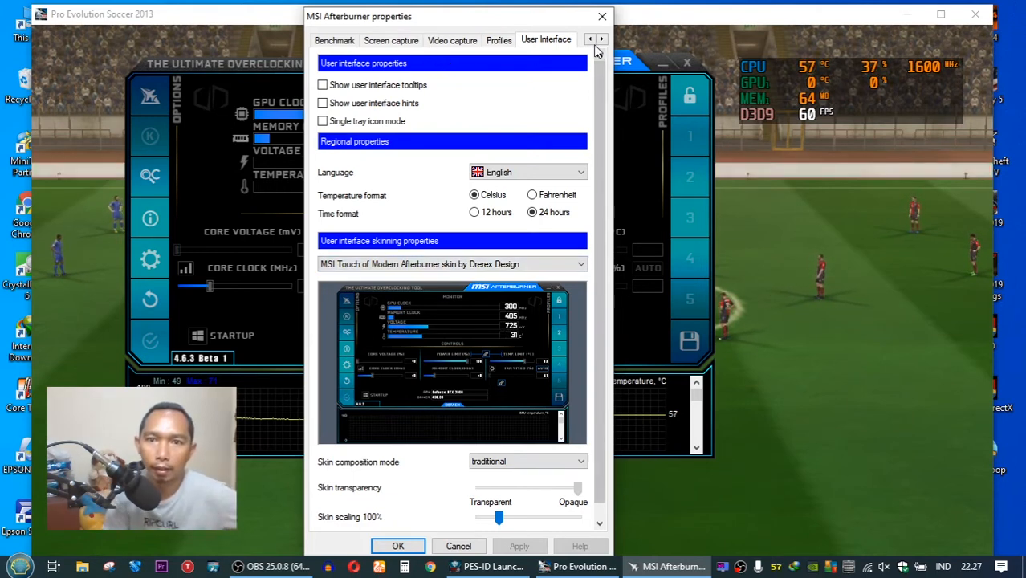
# - In the monitoring properties, change the CPU temperature tray icon color to green and apply it
pyautogui.doubleClick(590, 39)
pyautogui.click(591, 38)
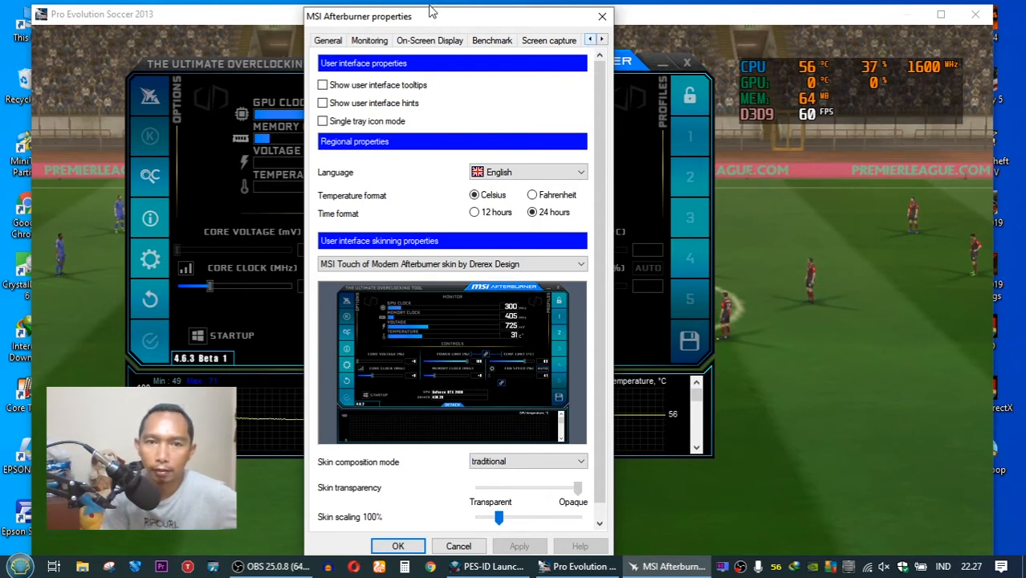
pyautogui.click(370, 40)
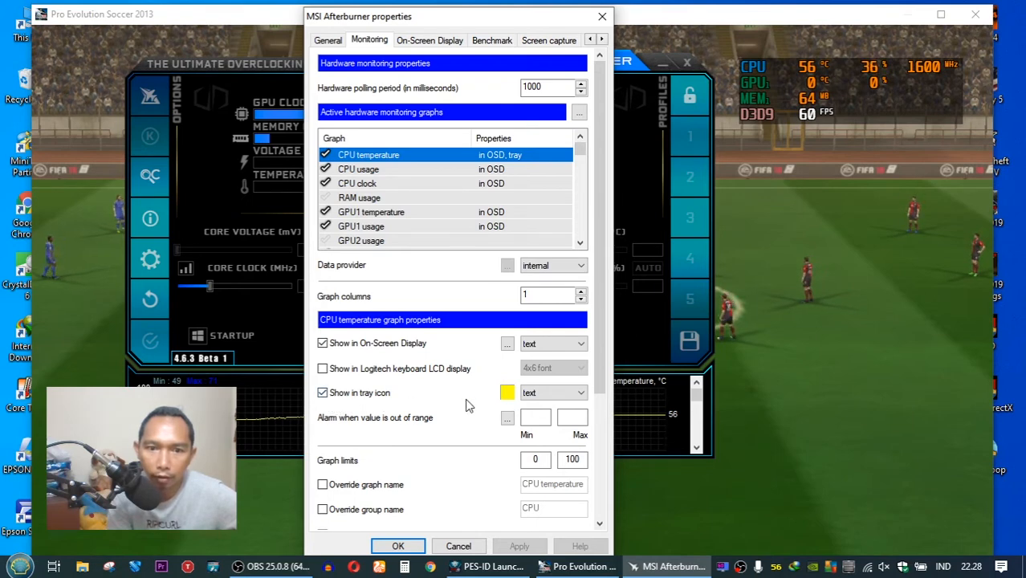
pyautogui.click(506, 393)
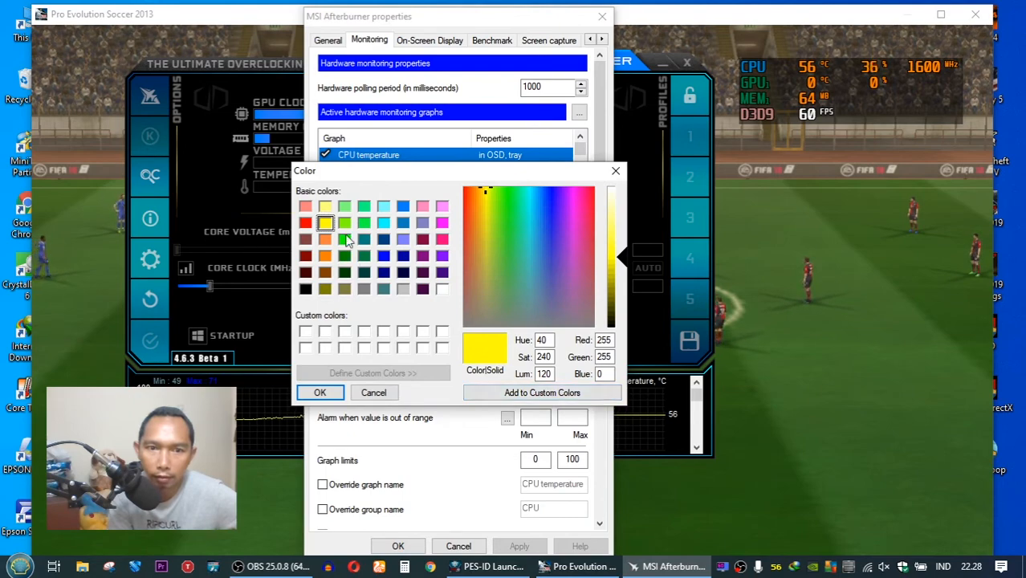
pyautogui.click(306, 223)
pyautogui.click(324, 223)
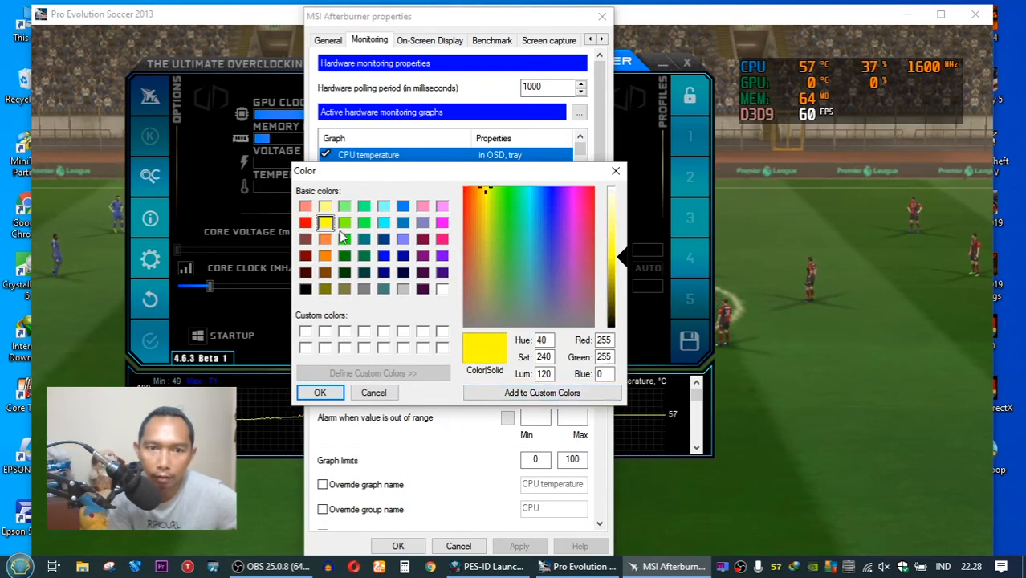
pyautogui.click(346, 238)
pyautogui.click(319, 393)
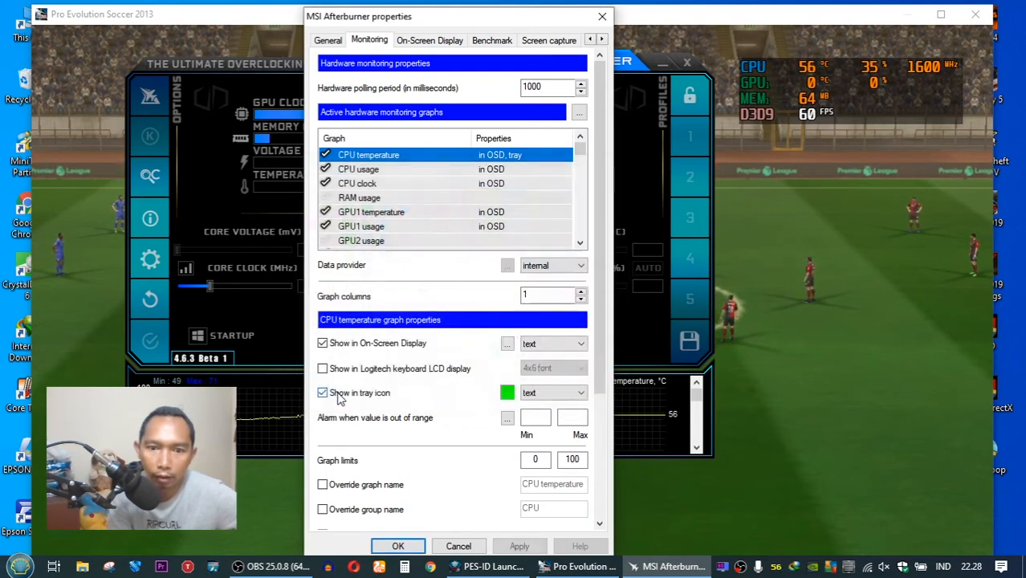
pyautogui.click(520, 546)
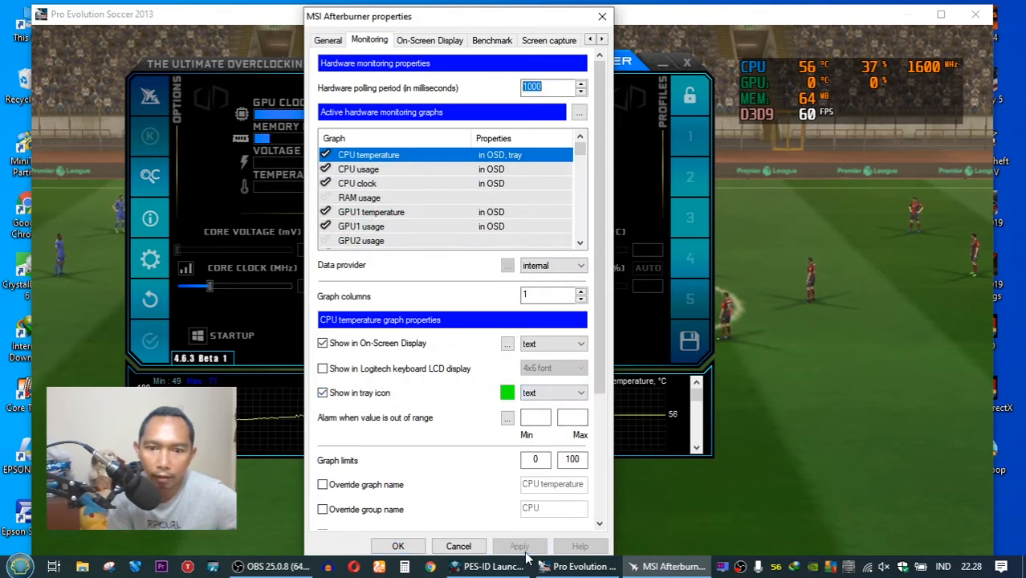
pyautogui.moveTo(776, 567)
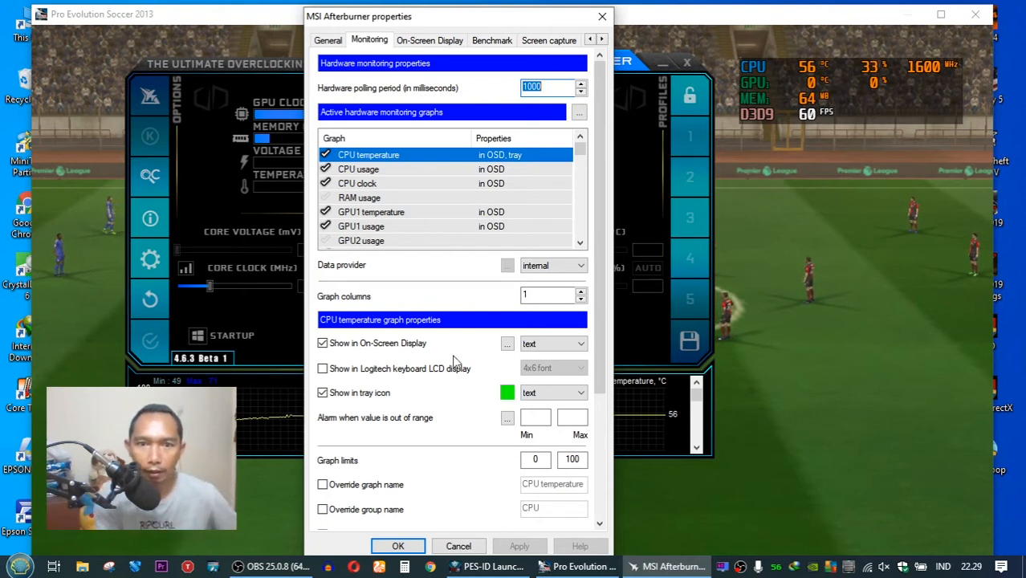
# - Review the CPU usage and CPU clock graph properties, and enable the RAM usage monitoring graph
pyautogui.click(372, 171)
pyautogui.click(371, 185)
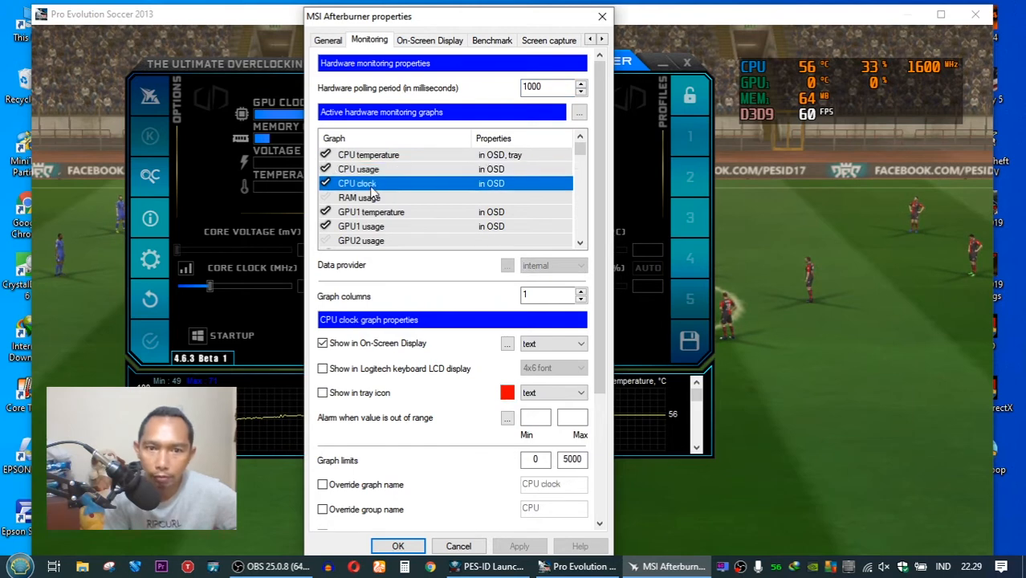
pyautogui.click(327, 200)
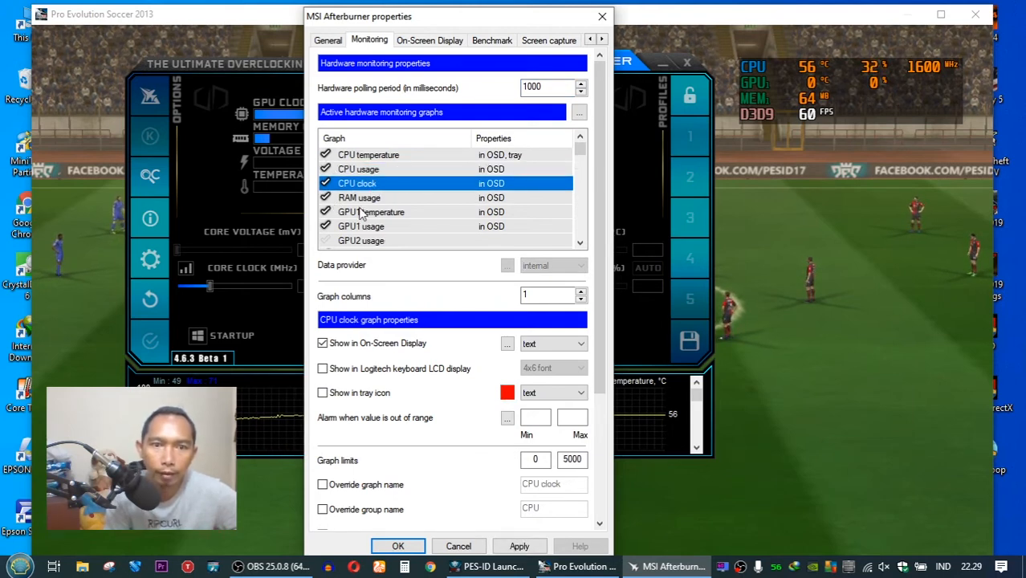
# - Review the GPU1 temperature and GPU1 usage graph properties, and check the GPU memory usage entries in the graph list
pyautogui.click(366, 214)
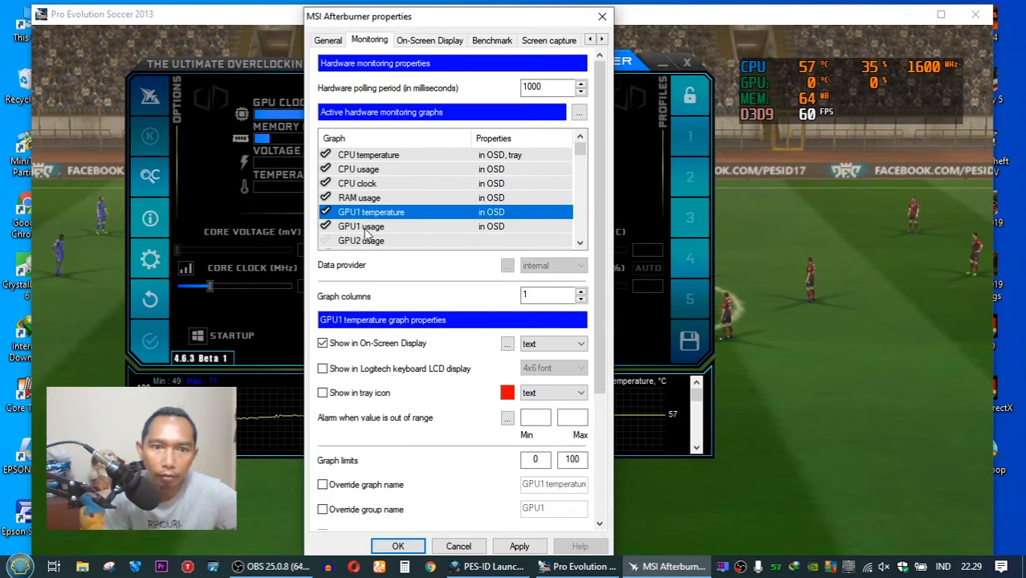
pyautogui.click(363, 228)
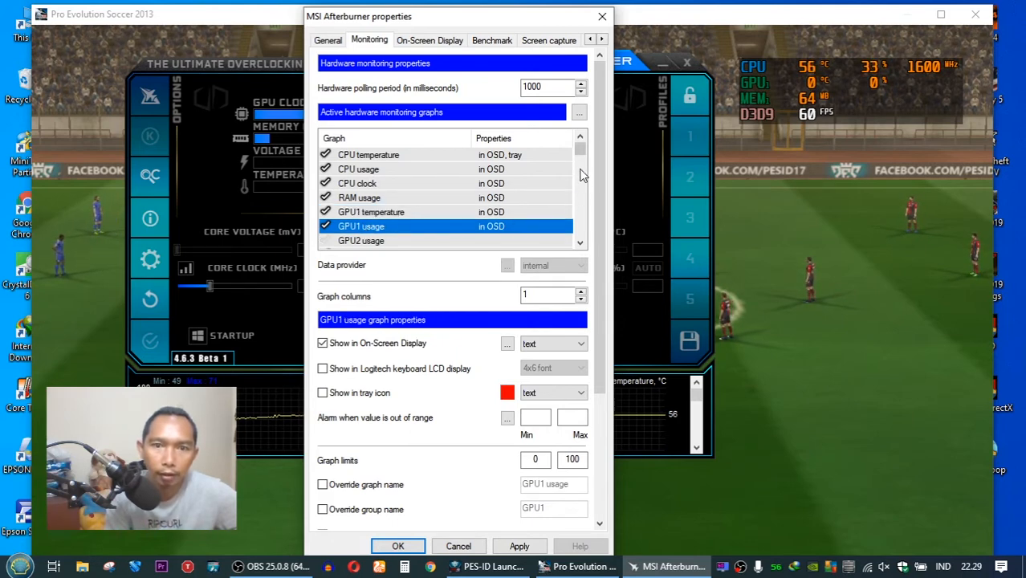
pyautogui.click(580, 243)
pyautogui.click(580, 244)
pyautogui.click(580, 243)
pyautogui.click(580, 243)
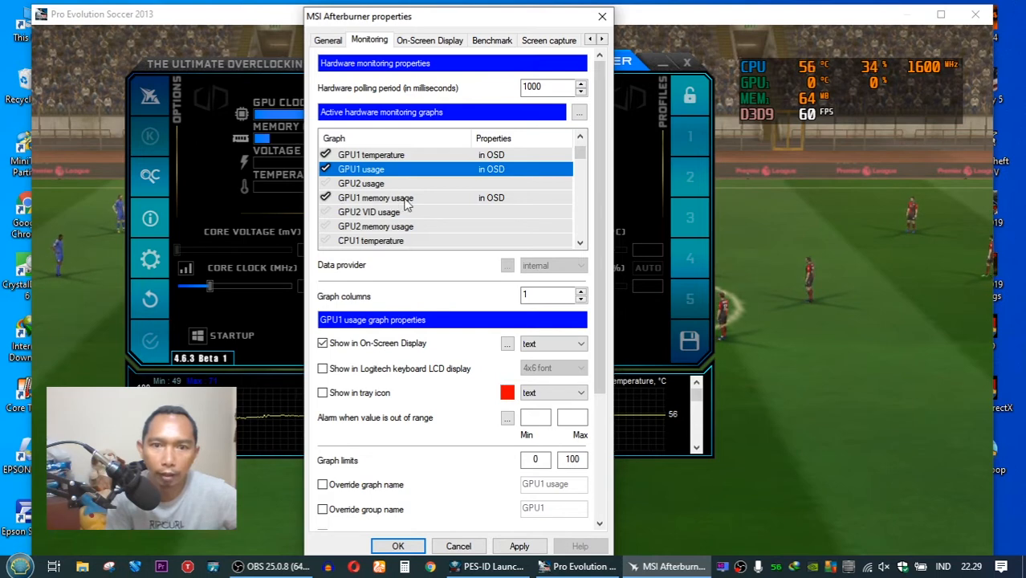
pyautogui.click(583, 243)
pyautogui.click(583, 243)
pyautogui.click(583, 244)
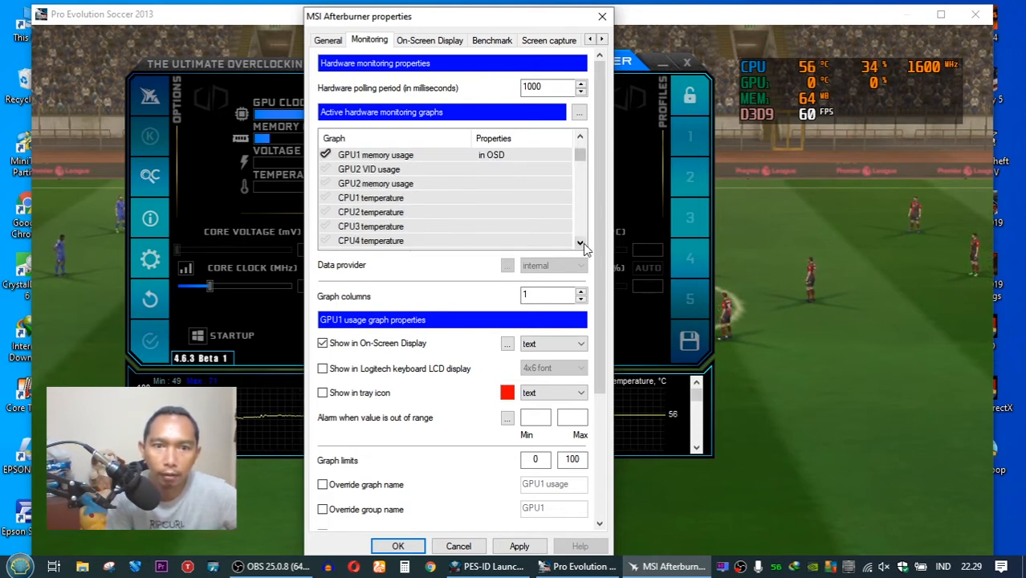
# - Enable the CPU1 usage through CPU8 usage monitoring graphs and apply the change
pyautogui.click(580, 243)
pyautogui.click(580, 242)
pyautogui.click(580, 242)
pyautogui.click(579, 242)
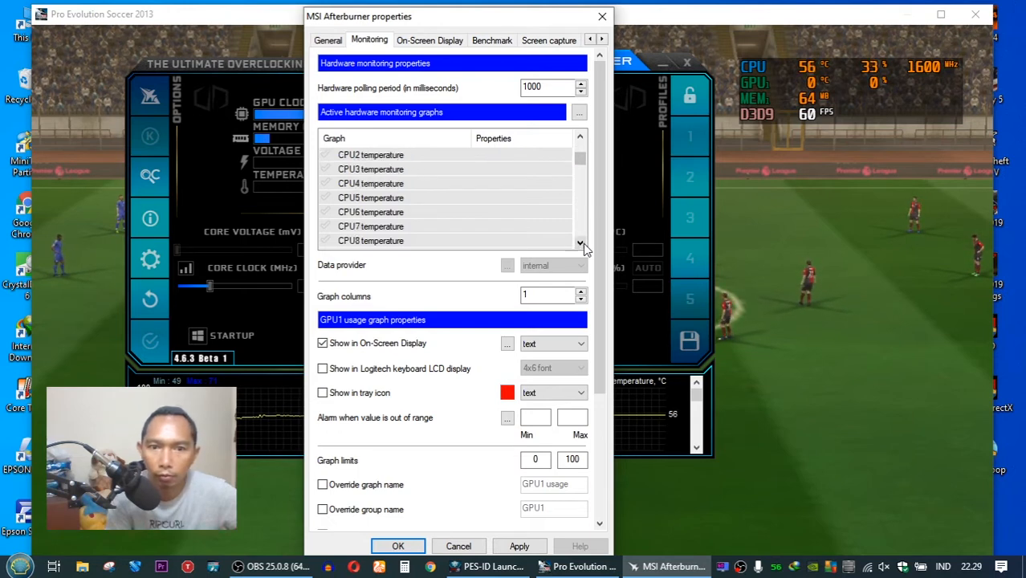
pyautogui.click(579, 242)
pyautogui.click(580, 243)
pyautogui.click(583, 244)
pyautogui.click(583, 244)
pyautogui.click(583, 243)
pyautogui.click(583, 243)
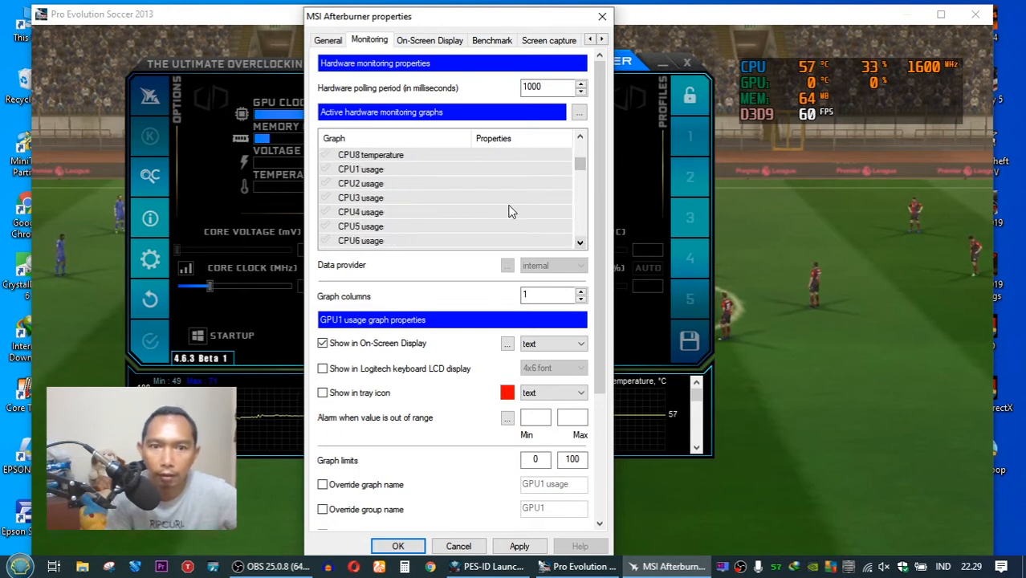
pyautogui.click(325, 169)
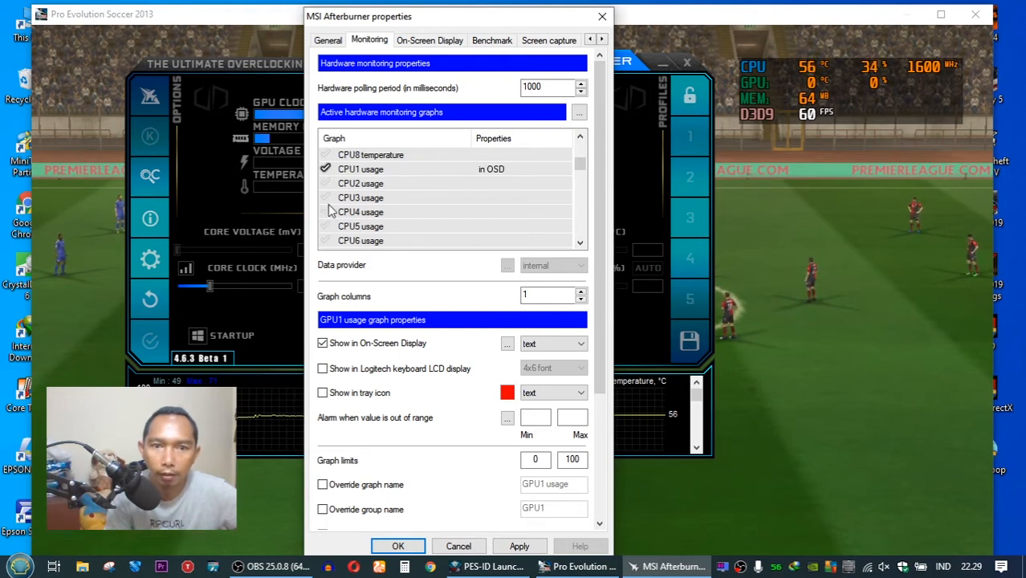
pyautogui.click(325, 184)
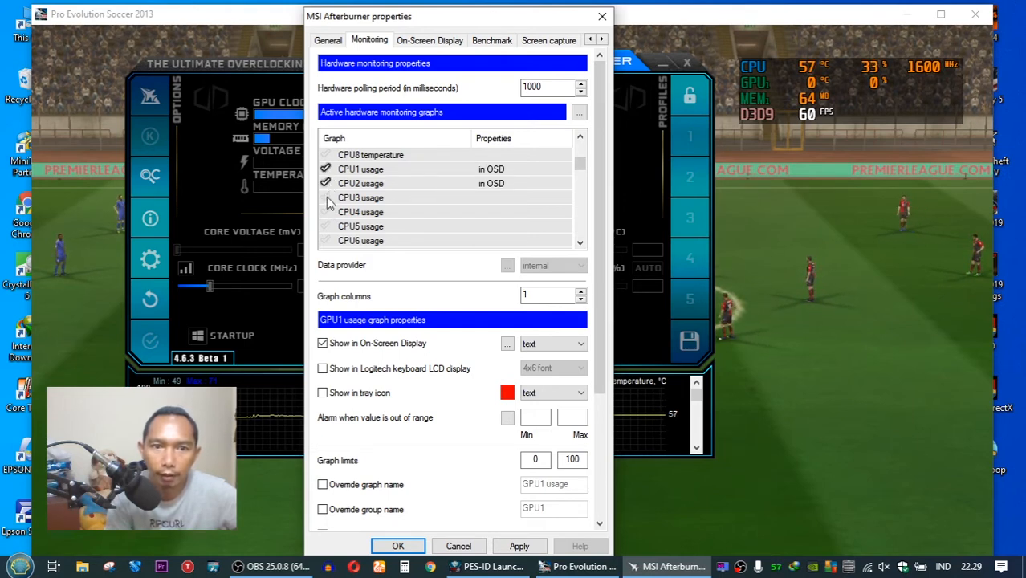
pyautogui.click(325, 198)
pyautogui.click(325, 212)
pyautogui.click(325, 226)
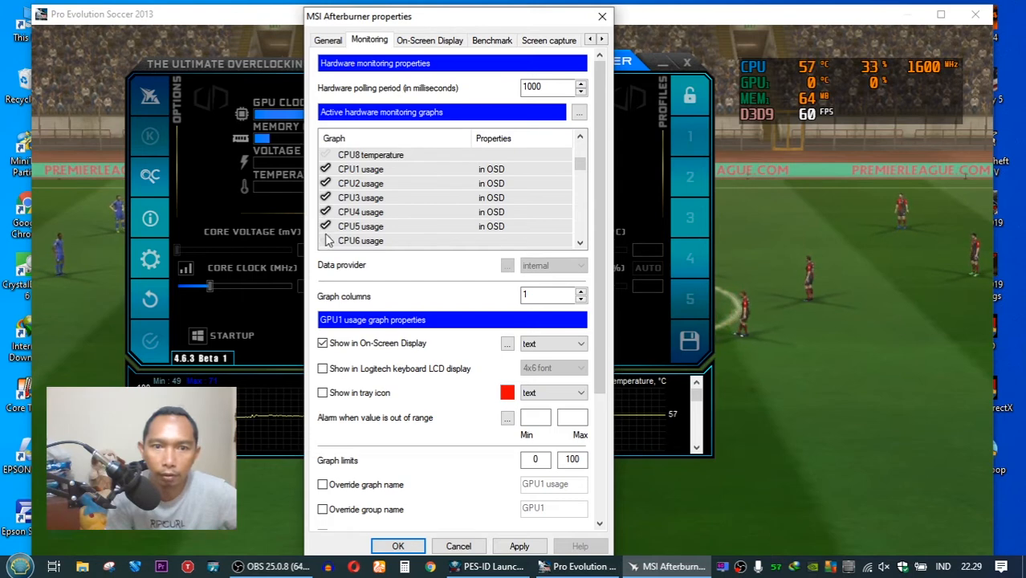
pyautogui.click(325, 240)
pyautogui.scroll(-1, 409, 224)
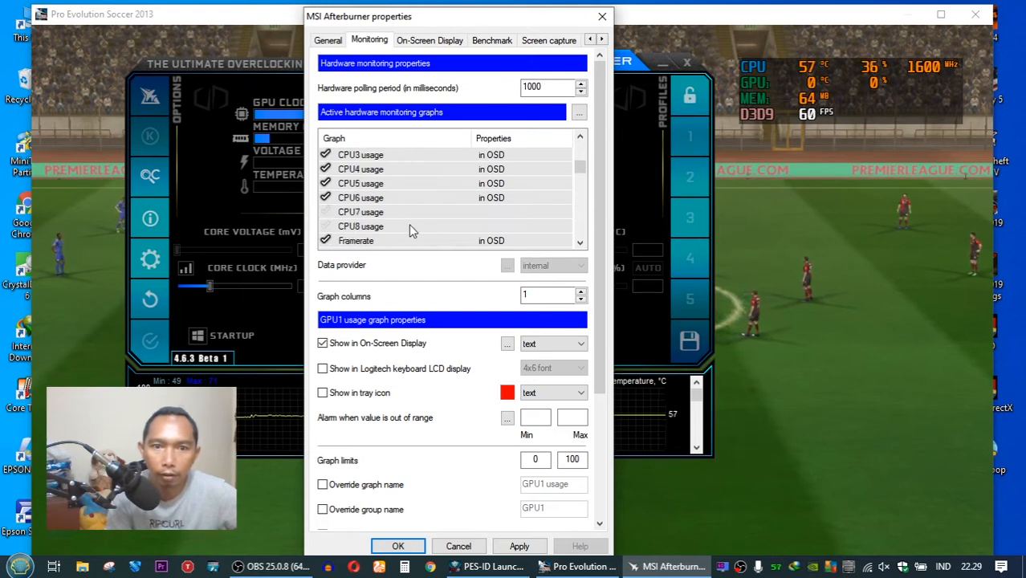
pyautogui.click(325, 212)
pyautogui.click(325, 227)
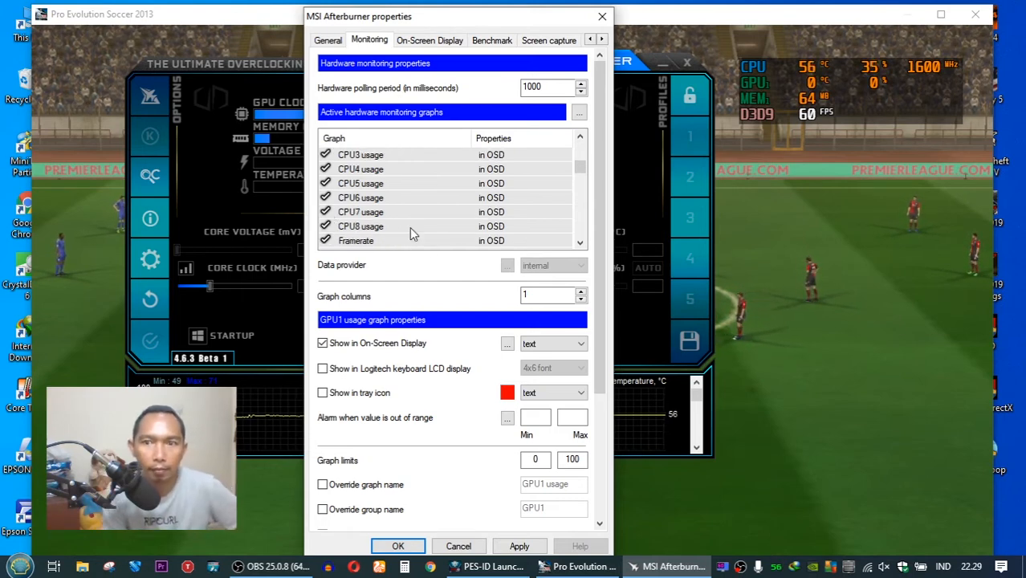
pyautogui.click(580, 243)
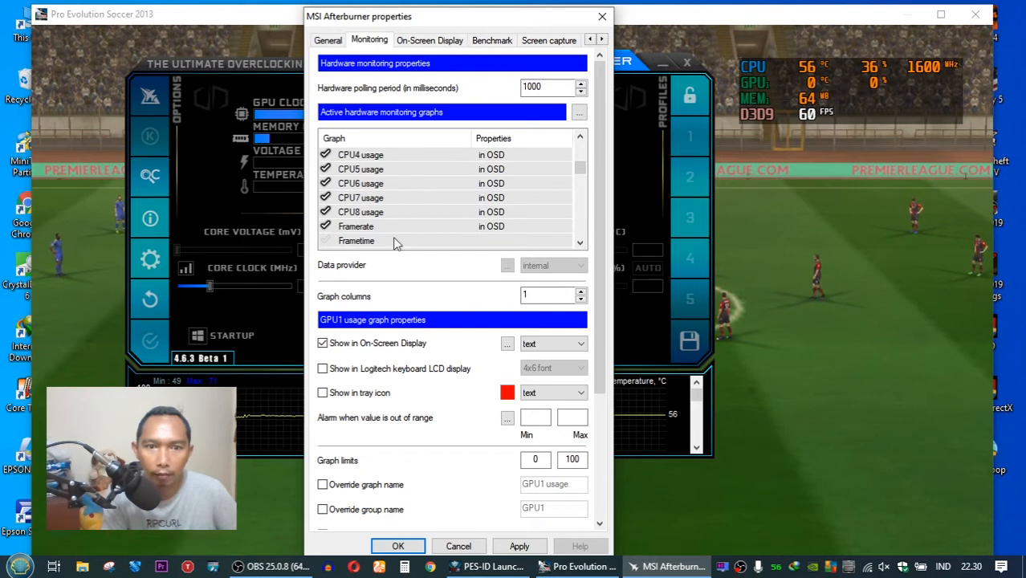
pyautogui.click(519, 547)
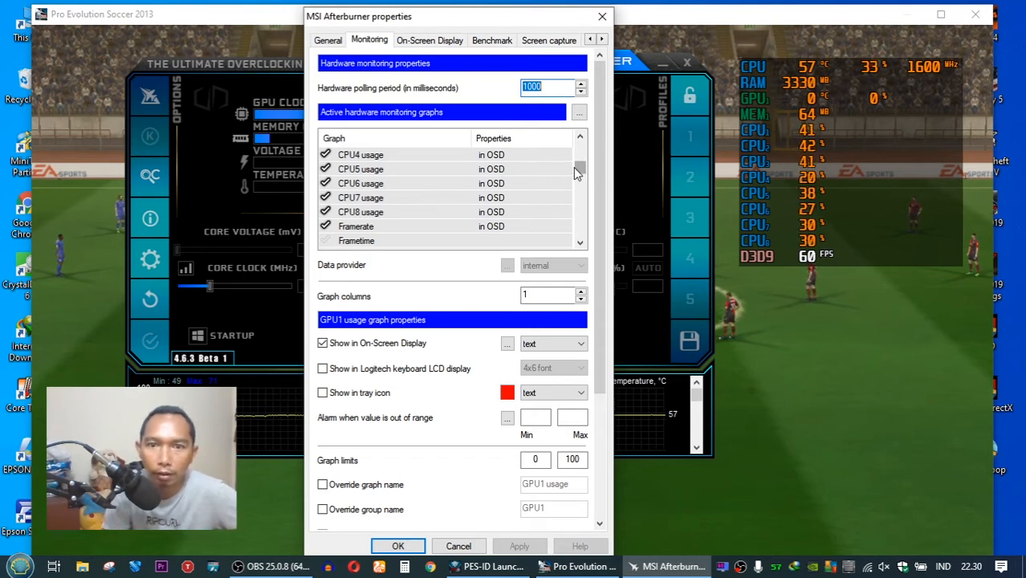
# - Set the active On-Screen Display layout to modern web, apply it and confirm the layout settings
pyautogui.moveTo(580, 168); pyautogui.dragTo(581, 158)
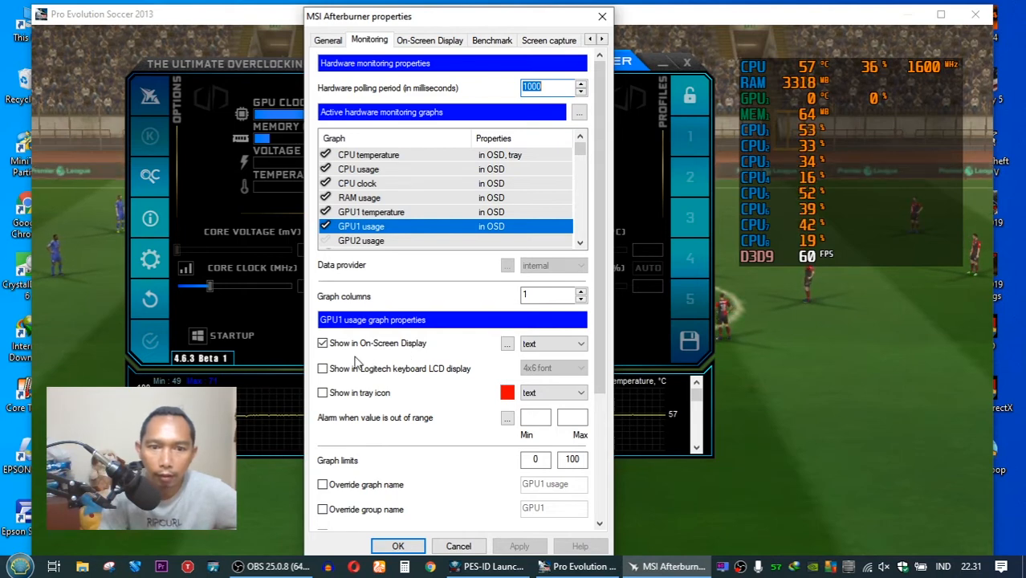
pyautogui.click(508, 345)
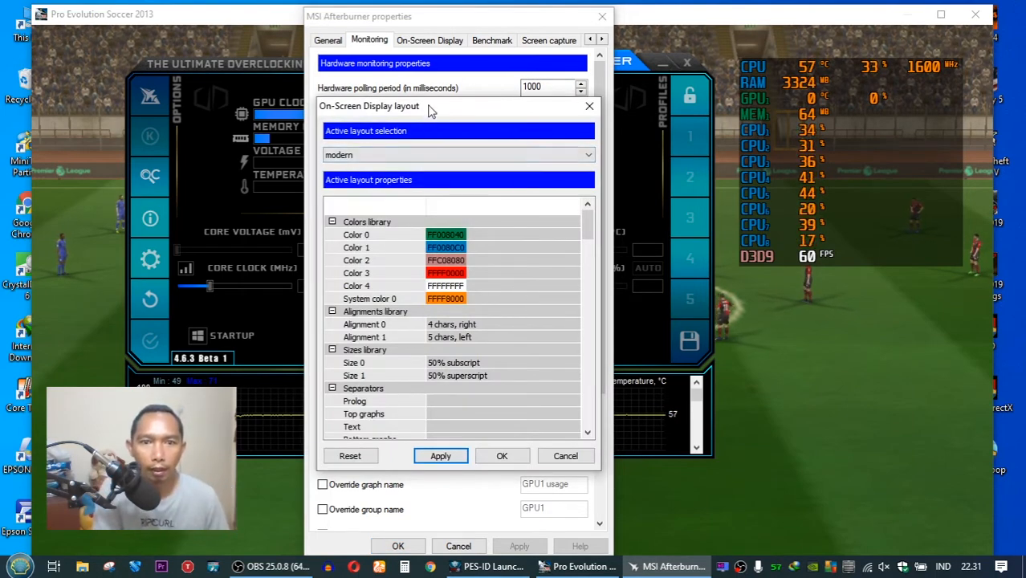
pyautogui.moveTo(431, 109)
pyautogui.mouseDown()
pyautogui.moveTo(459, 106)
pyautogui.moveTo(428, 111)
pyautogui.mouseUp()
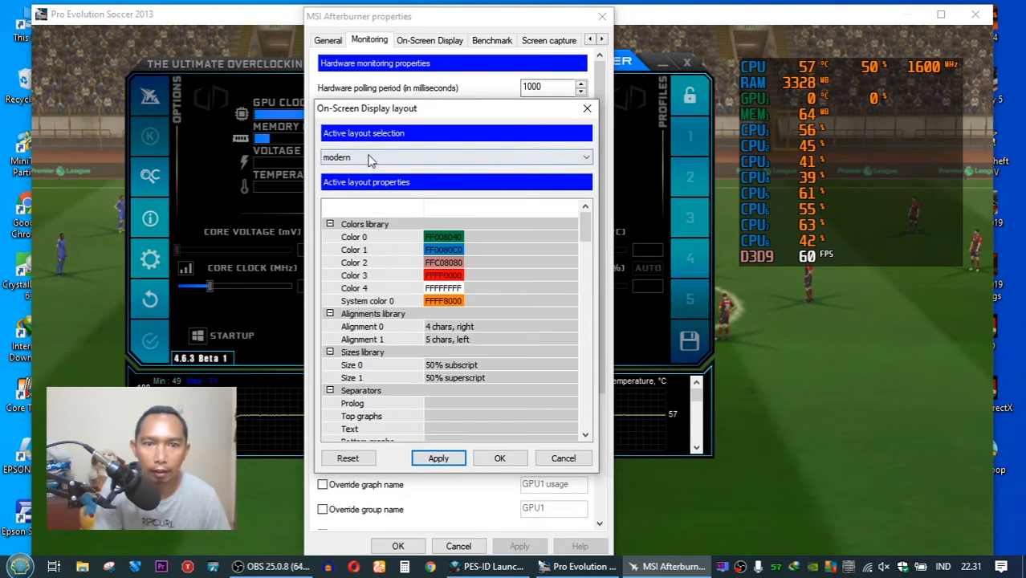
pyautogui.click(454, 158)
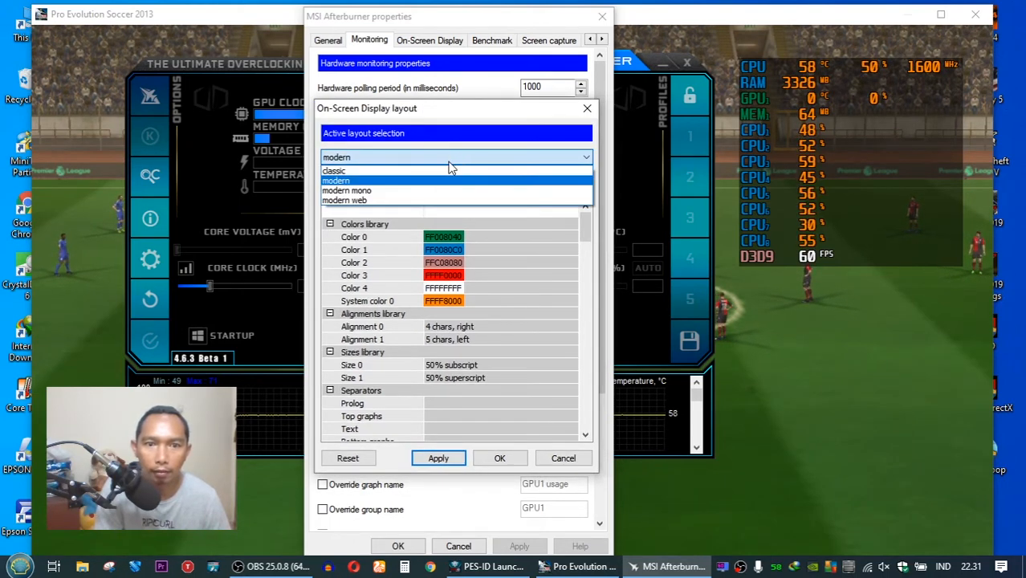
pyautogui.click(393, 201)
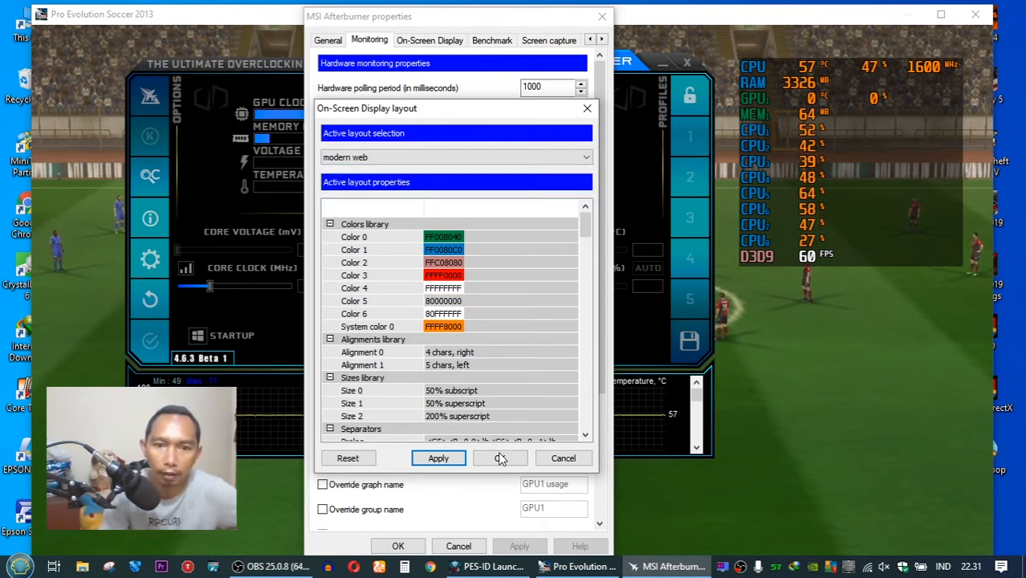
pyautogui.click(439, 459)
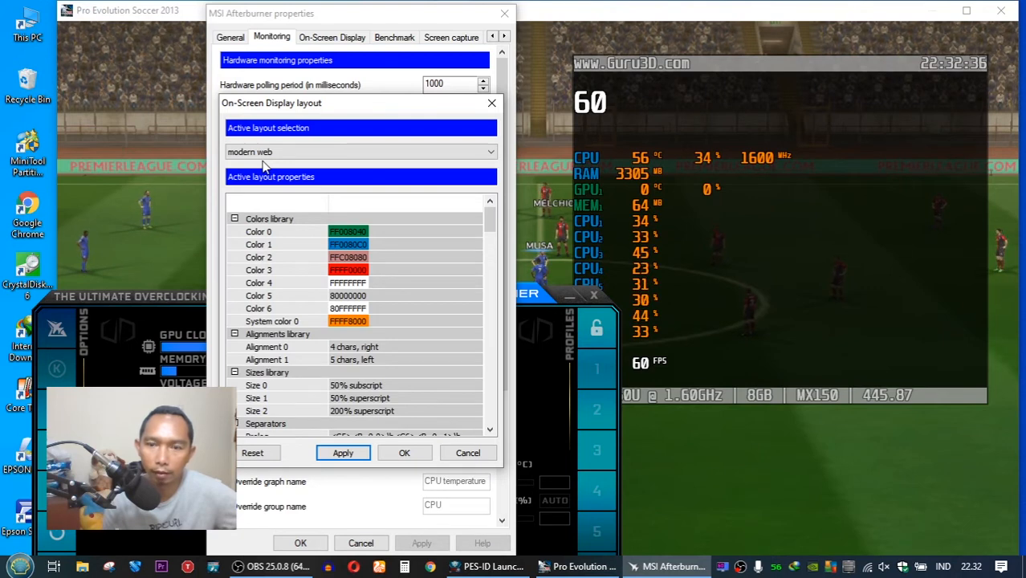
pyautogui.click(423, 454)
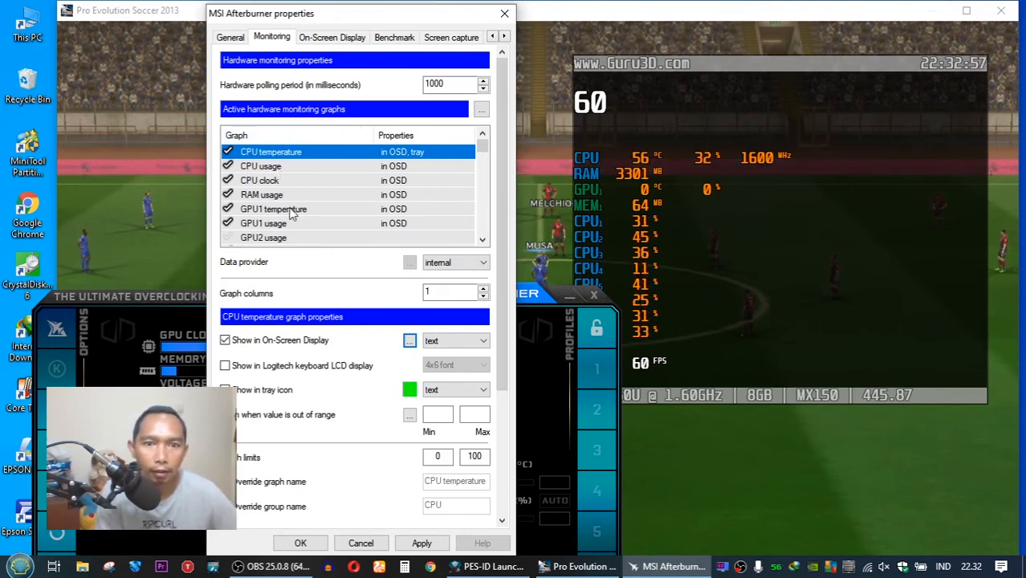
# - Override the CPU temperature graph's group name with CPUc and apply it
pyautogui.click(278, 167)
pyautogui.click(278, 157)
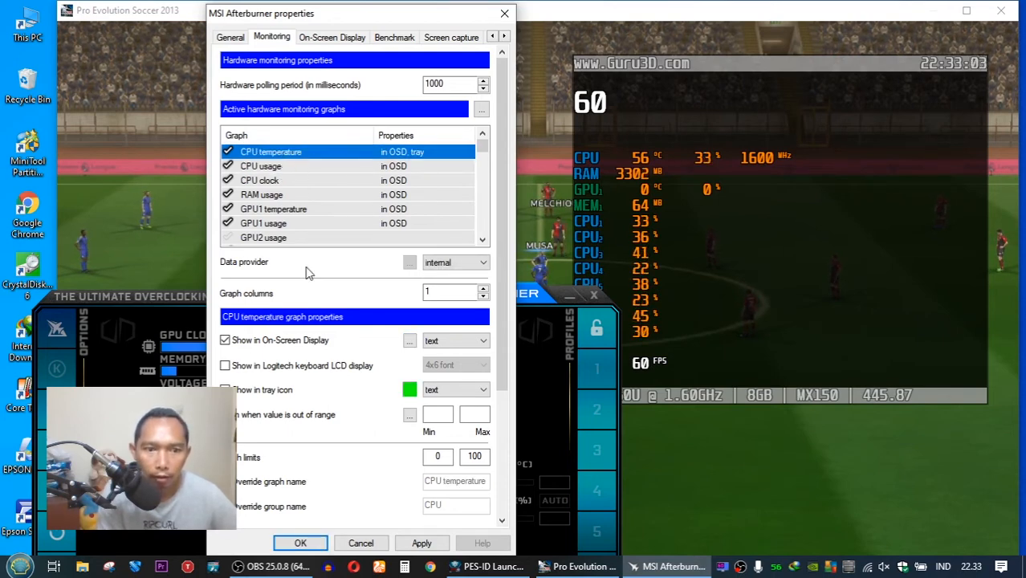
pyautogui.click(226, 506)
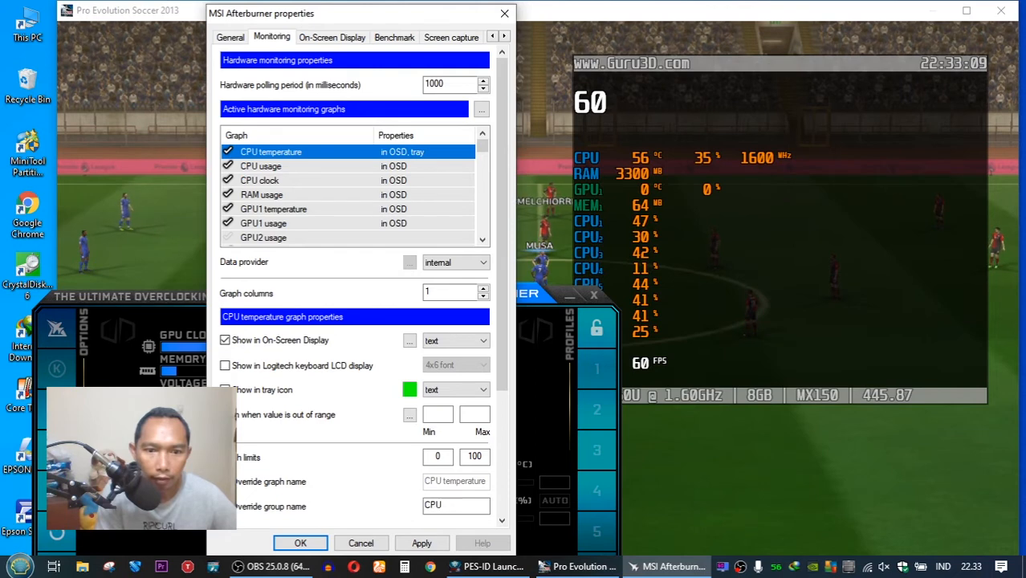
pyautogui.moveTo(449, 506); pyautogui.dragTo(420, 507)
pyautogui.click(456, 506)
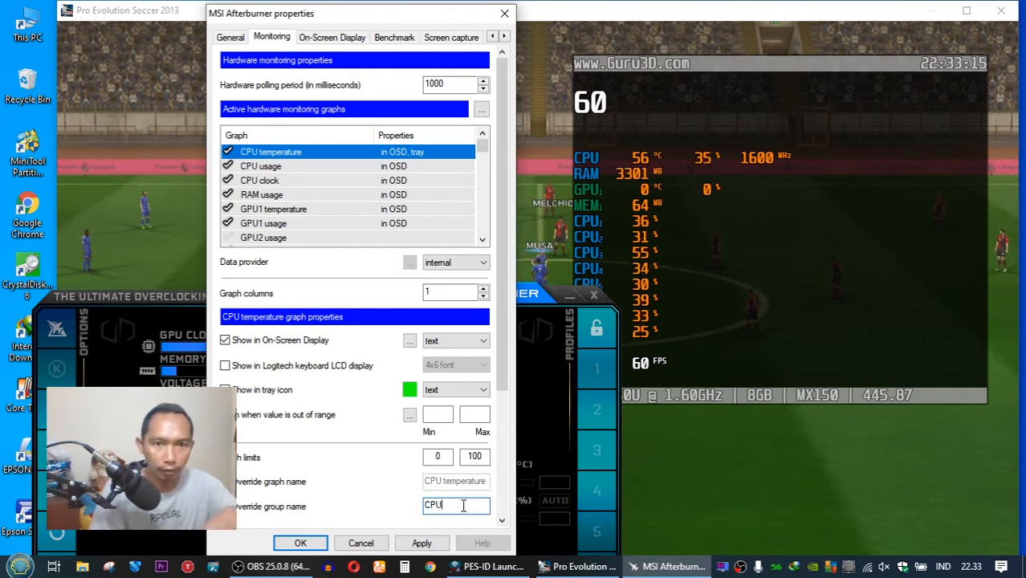
pyautogui.doubleClick(463, 506)
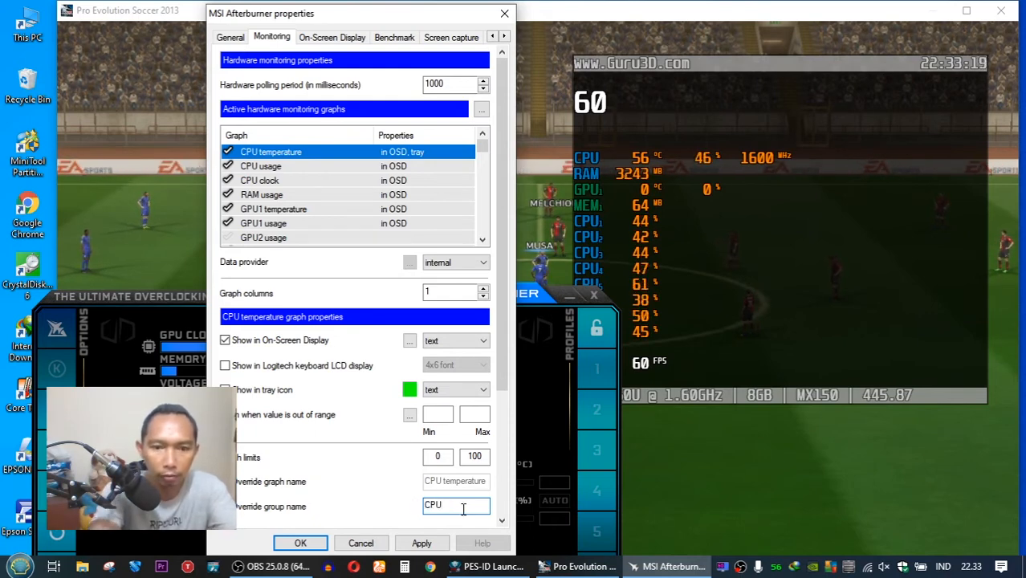
pyautogui.write('c')
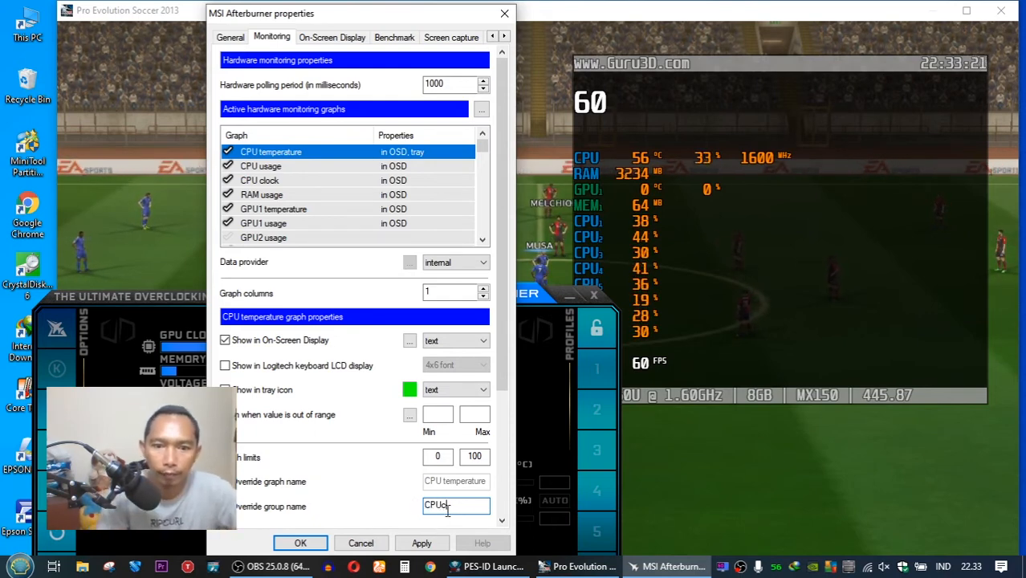
pyautogui.click(423, 543)
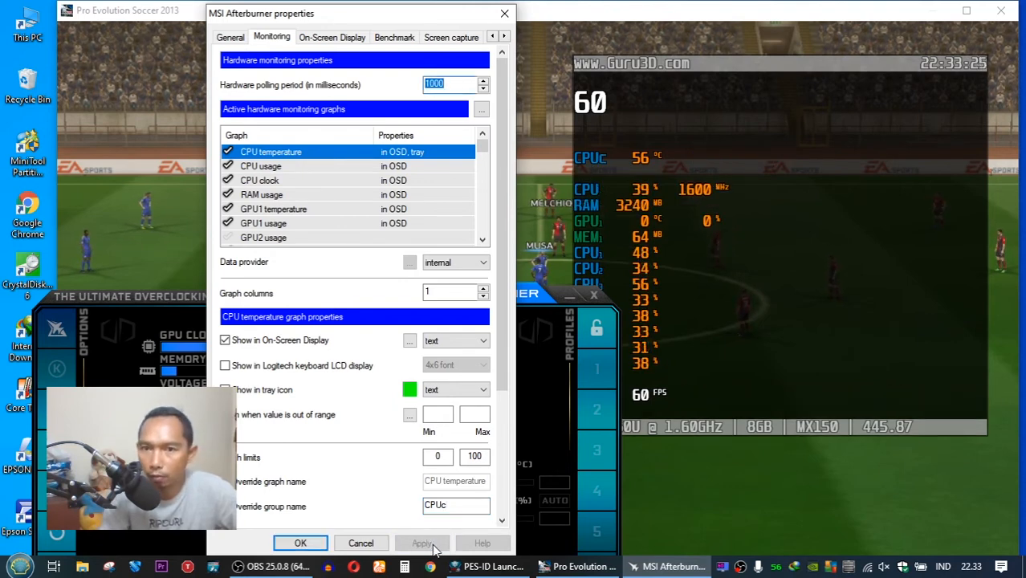
# - Override the CPU usage graph's group name with CPU% and apply it
pyautogui.click(288, 174)
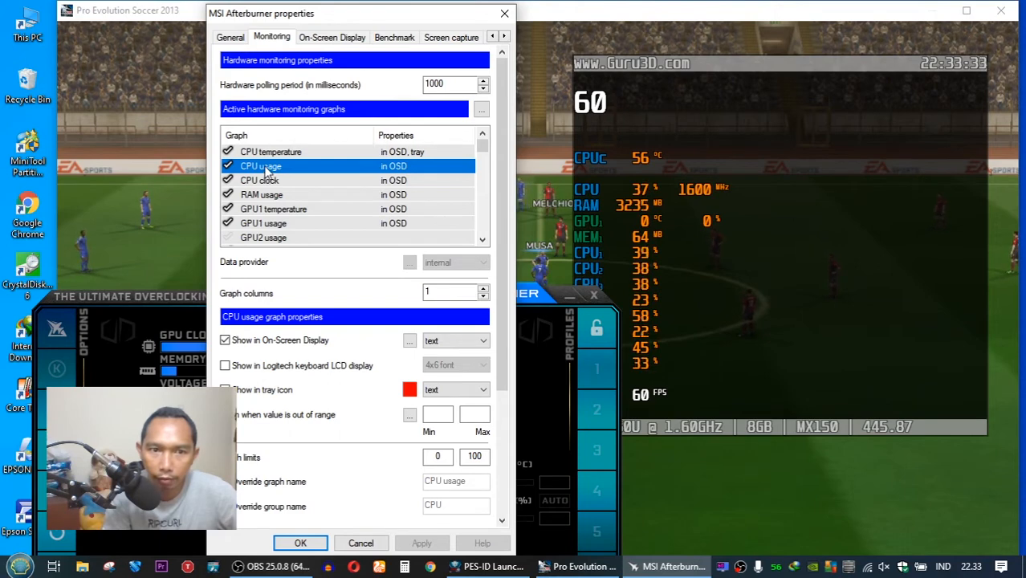
pyautogui.click(303, 504)
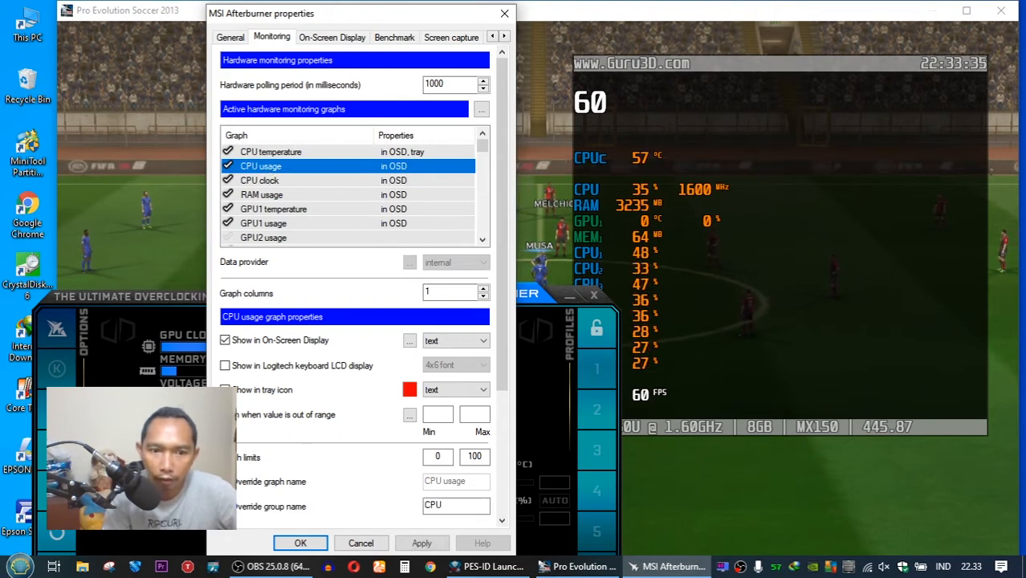
pyautogui.click(456, 506)
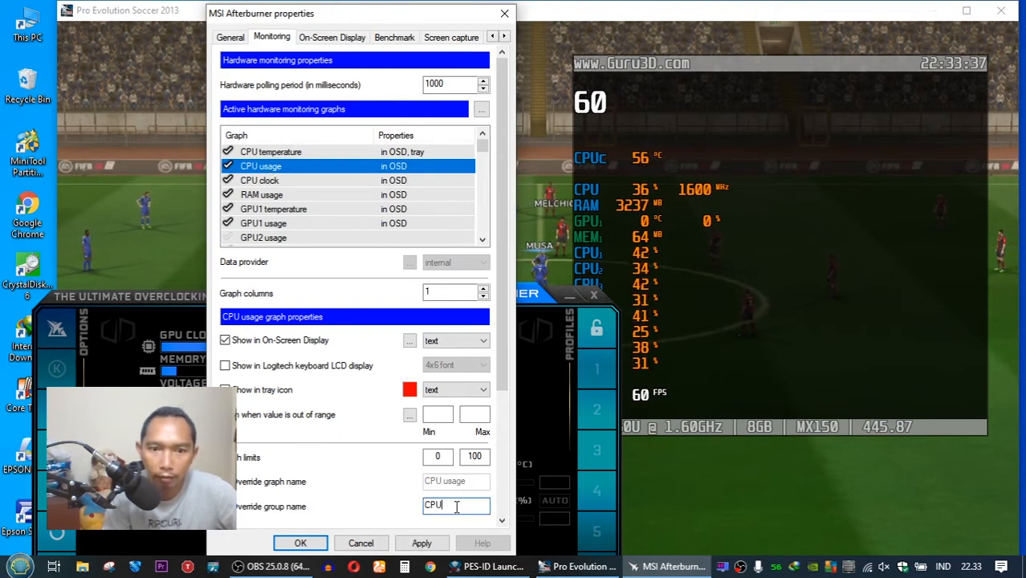
pyautogui.moveTo(406, 507); pyautogui.dragTo(448, 507)
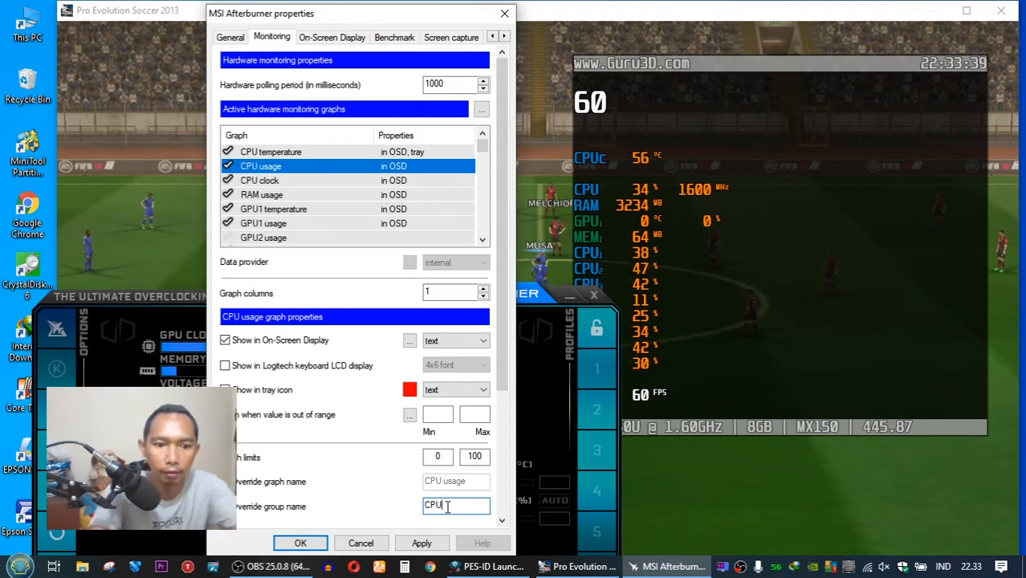
pyautogui.write('%')
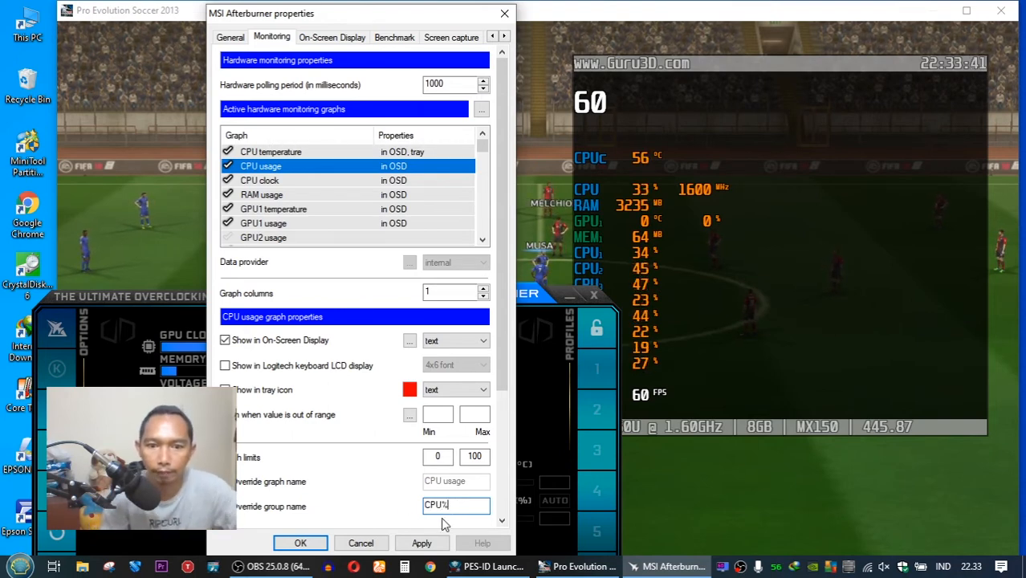
pyautogui.click(421, 544)
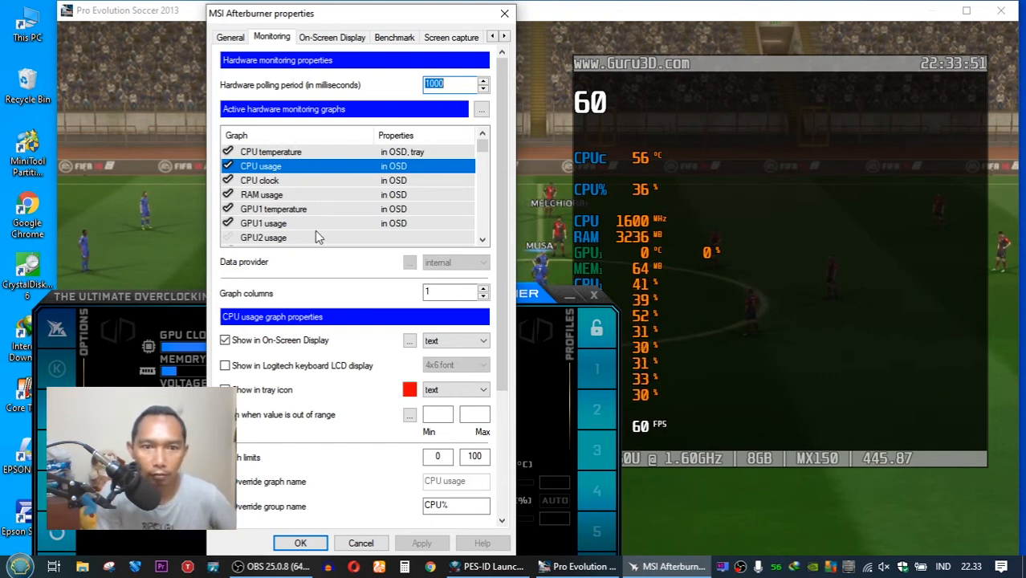
# - Override the CPU clock graph's group name with CPUclk and apply it
pyautogui.click(269, 182)
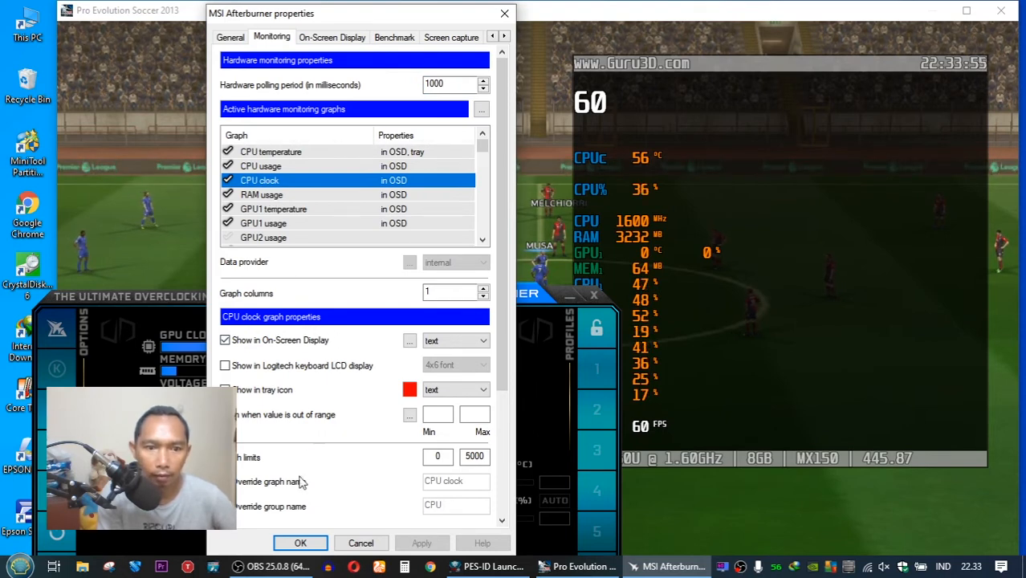
pyautogui.click(245, 508)
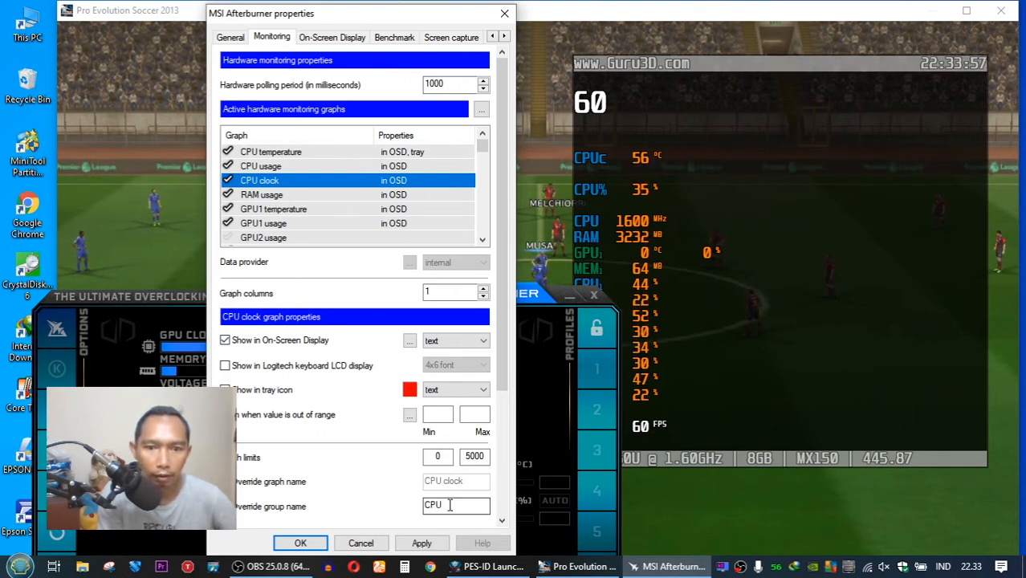
pyautogui.write('clk')
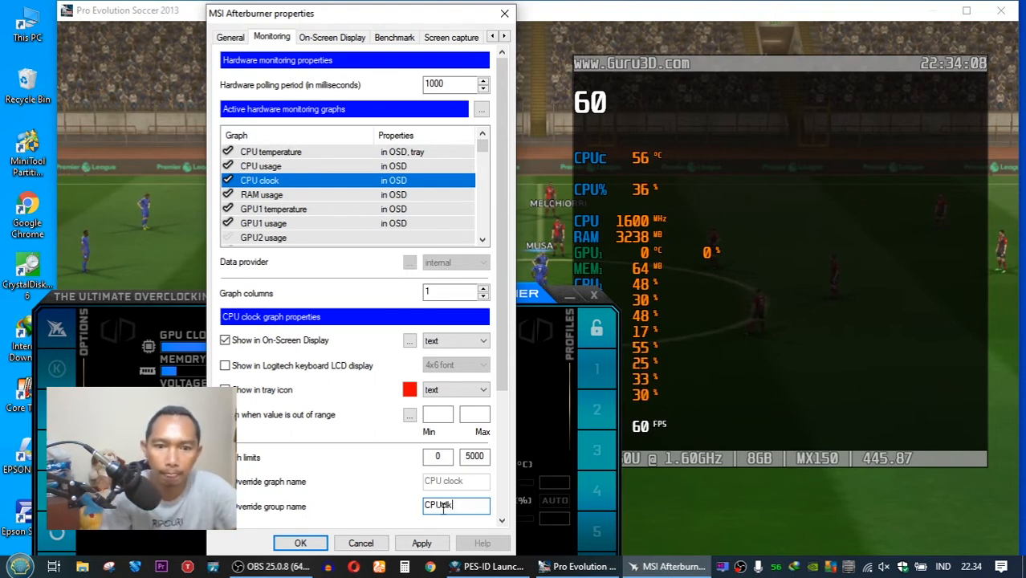
pyautogui.click(421, 543)
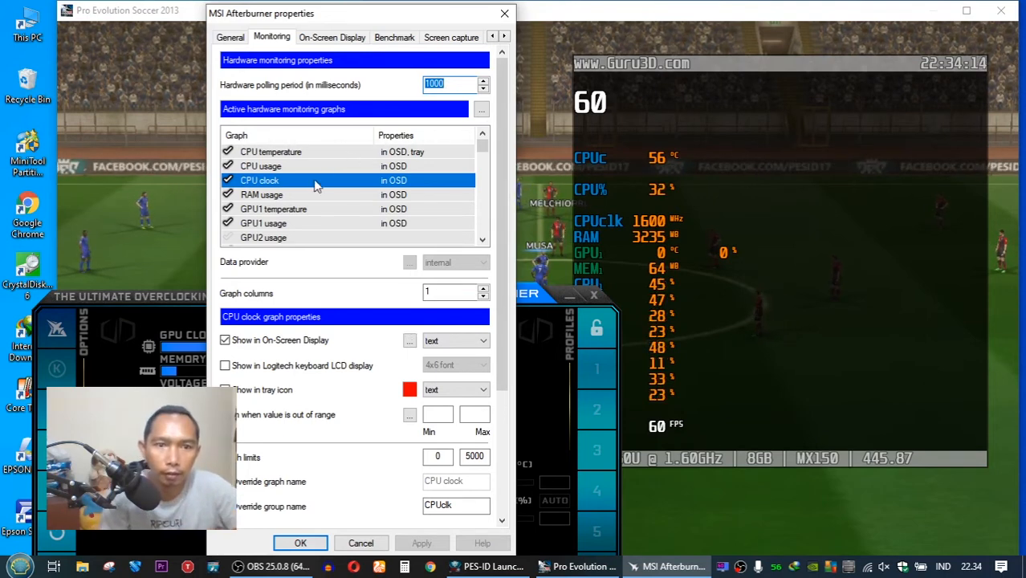
# - Enable the group name override for the RAM usage graph, keep the name RAM and apply it
pyautogui.click(293, 196)
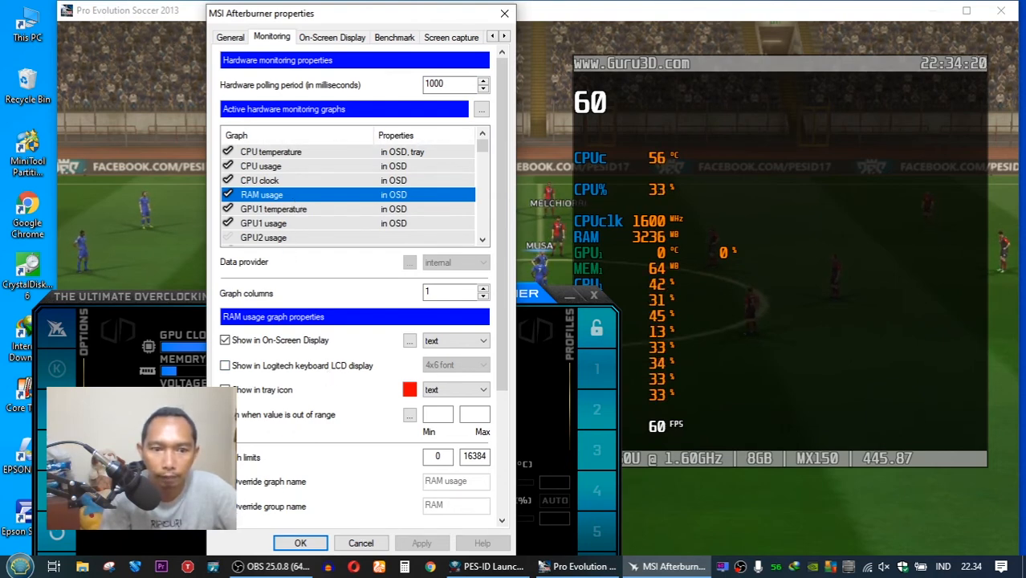
pyautogui.click(281, 507)
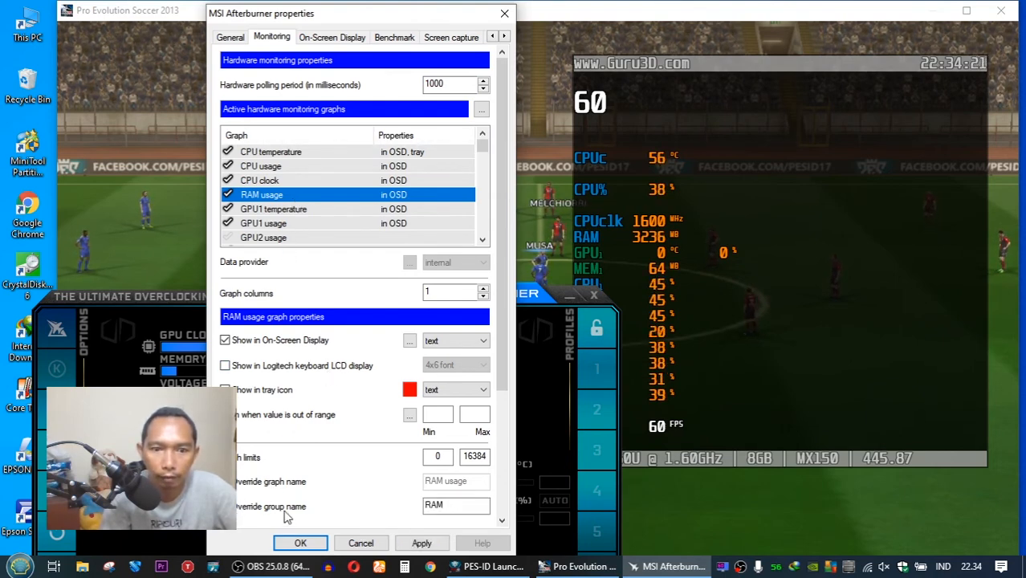
pyautogui.click(455, 508)
pyautogui.doubleClick(439, 506)
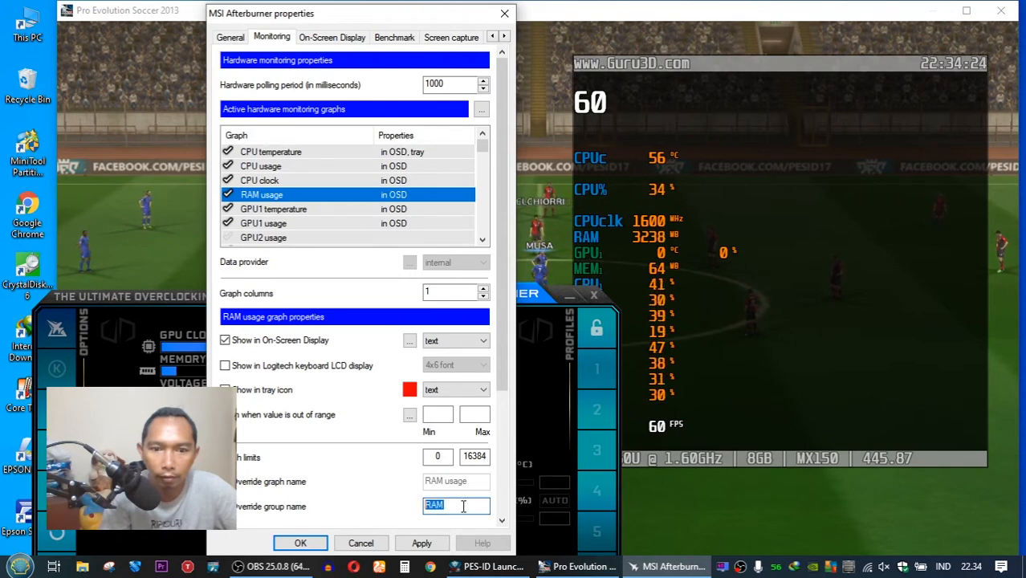
pyautogui.click(438, 543)
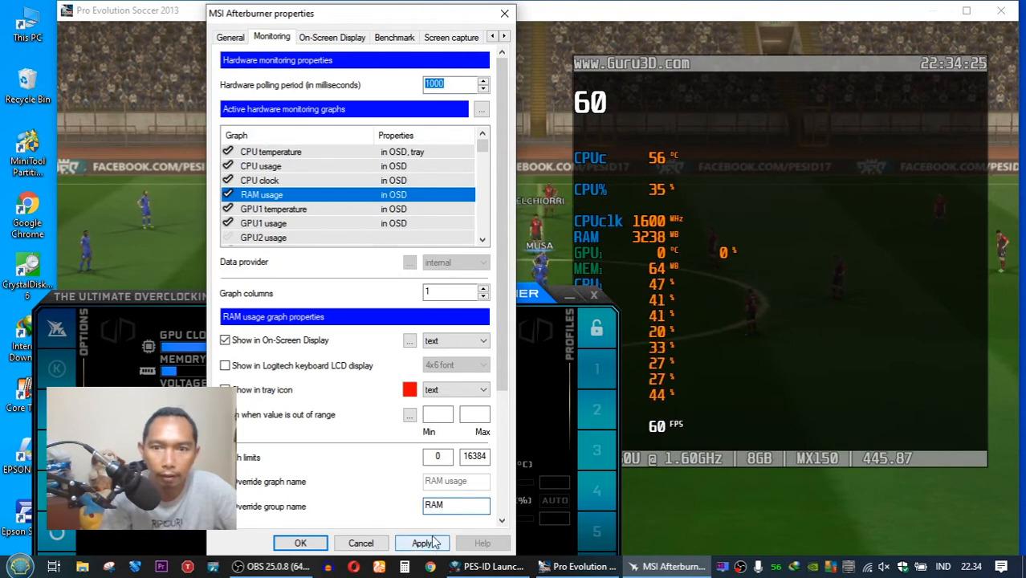
# - Override the GPU1 temperature graph's group name with MX150c and apply it
pyautogui.click(309, 212)
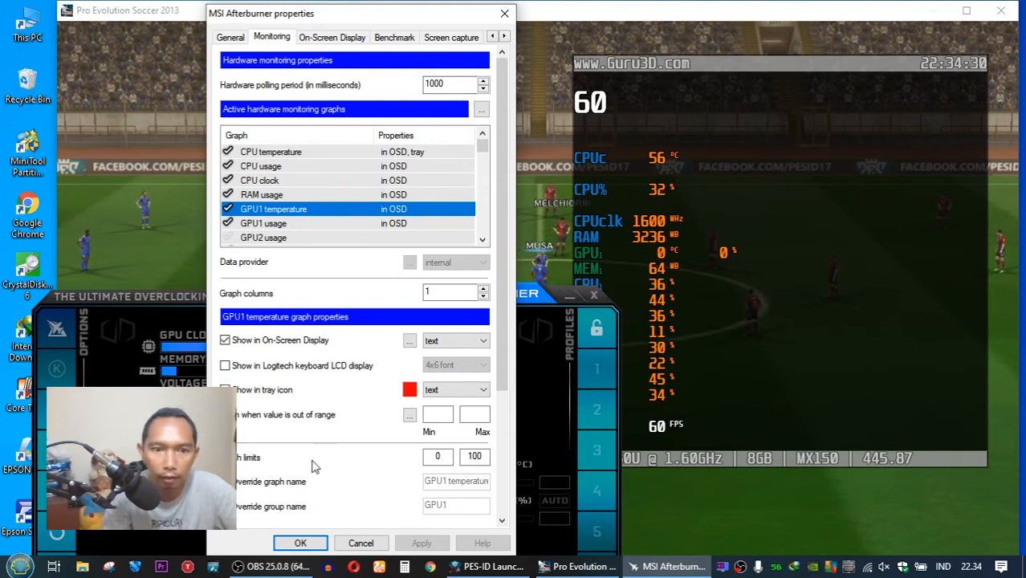
pyautogui.click(226, 506)
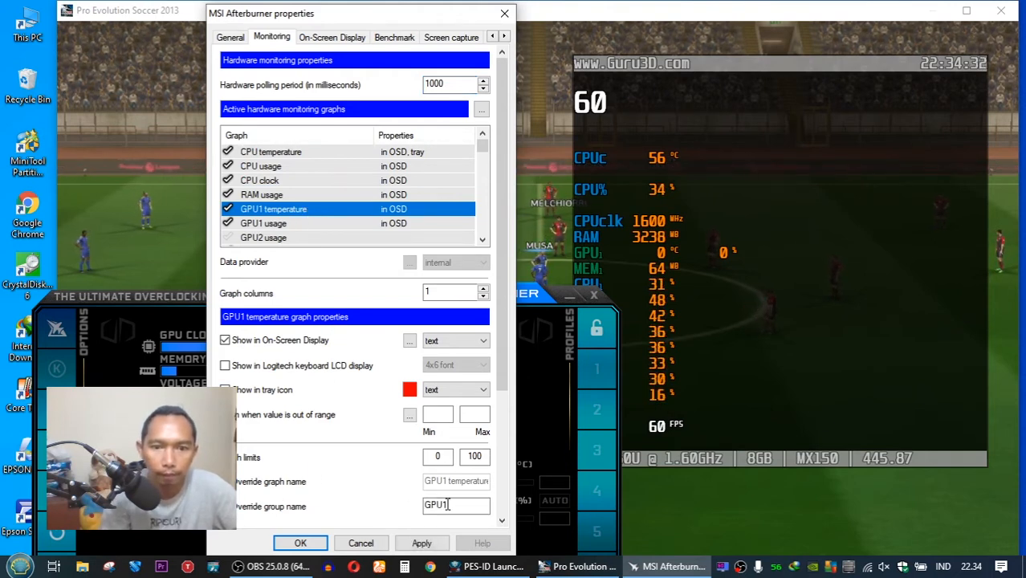
pyautogui.moveTo(448, 504); pyautogui.dragTo(374, 499)
pyautogui.write('MX')
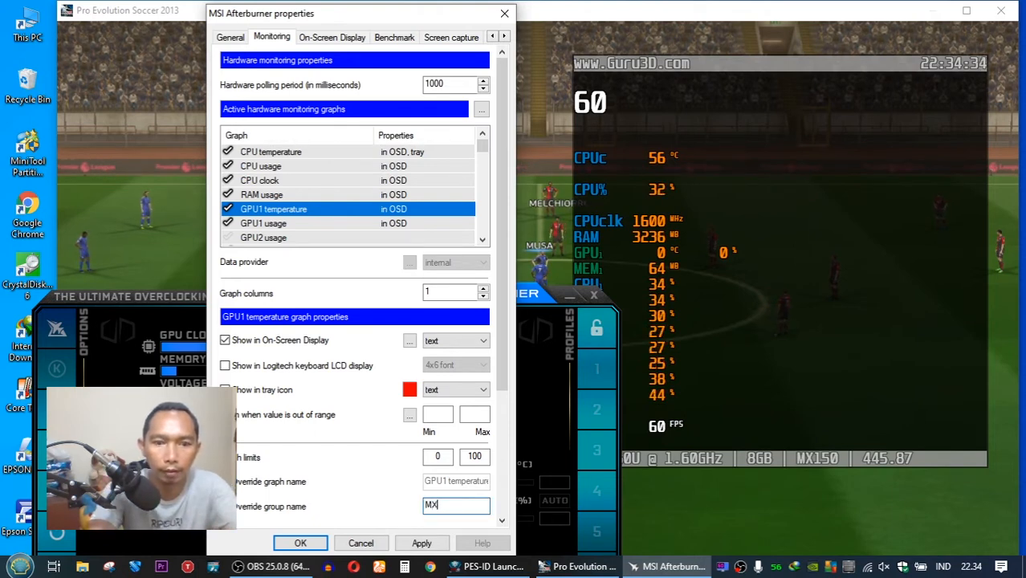
pyautogui.write('150')
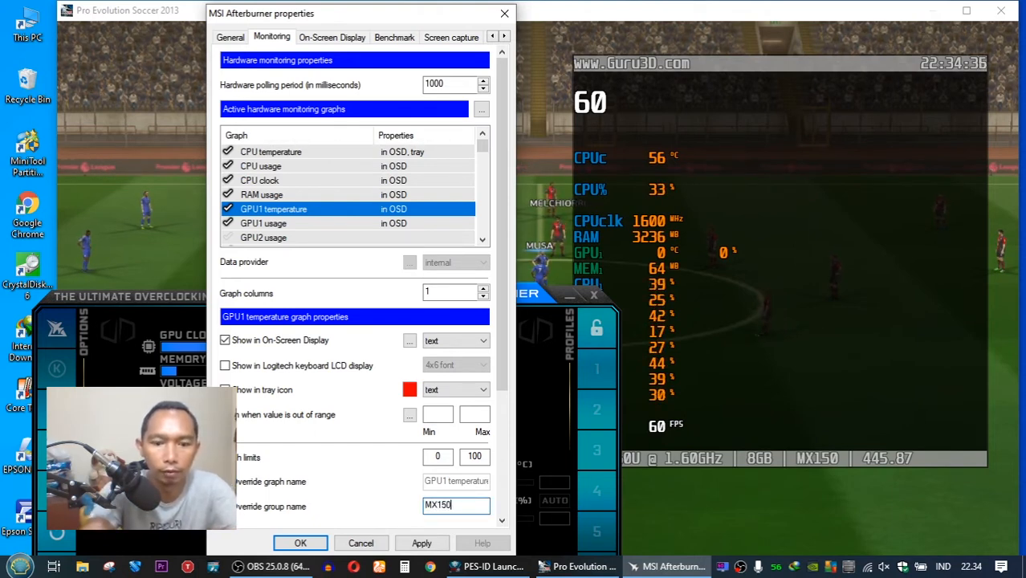
pyautogui.write('c')
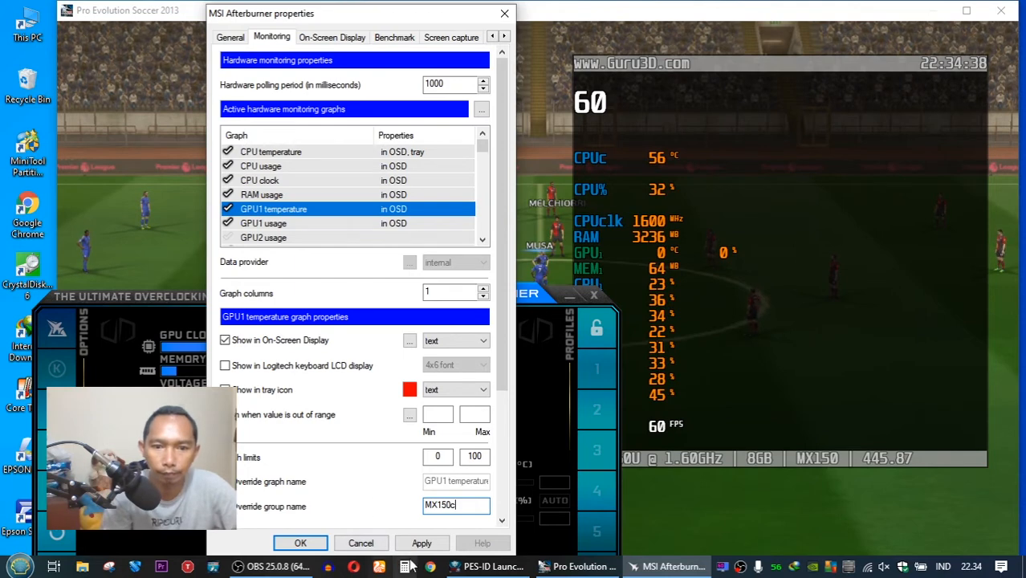
pyautogui.click(421, 543)
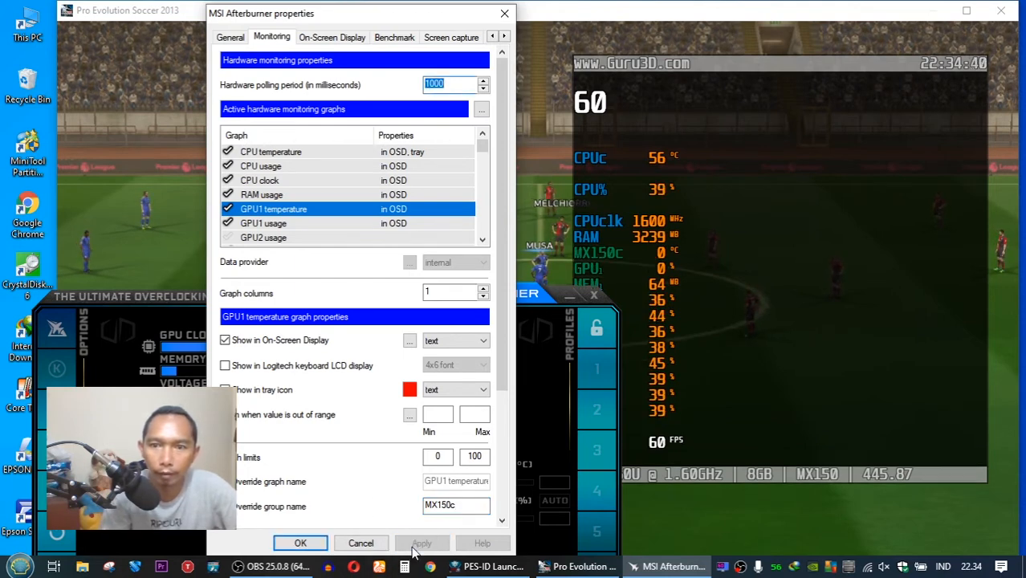
# - Override the GPU1 usage graph's group name with MX150% and apply it
pyautogui.click(281, 224)
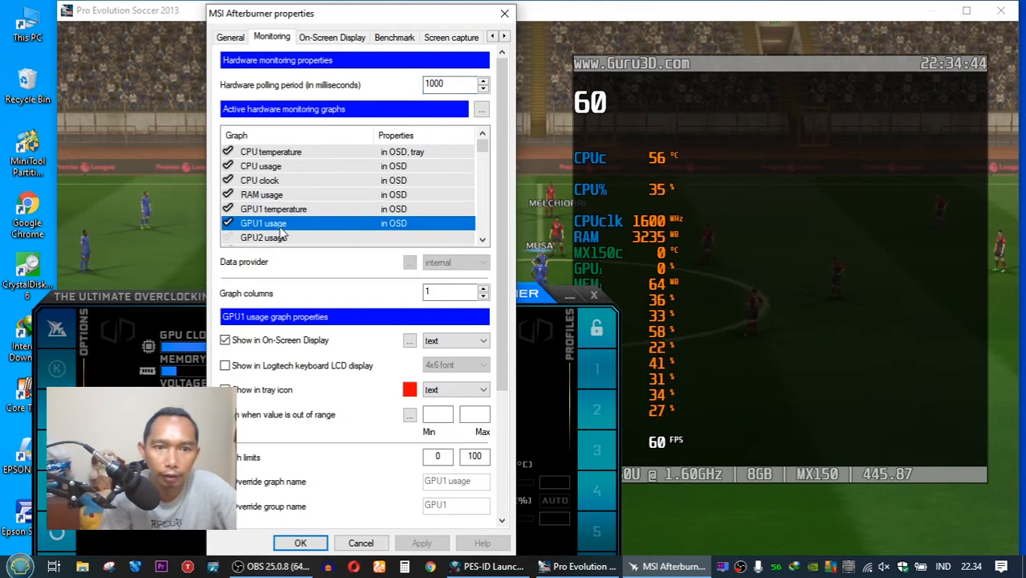
pyautogui.click(250, 508)
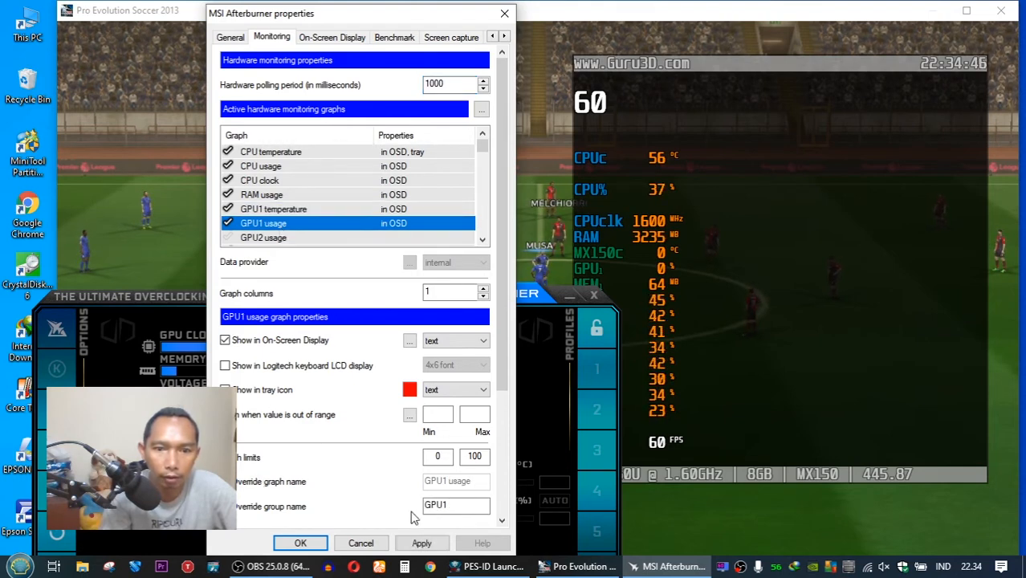
pyautogui.doubleClick(438, 505)
pyautogui.write('MX')
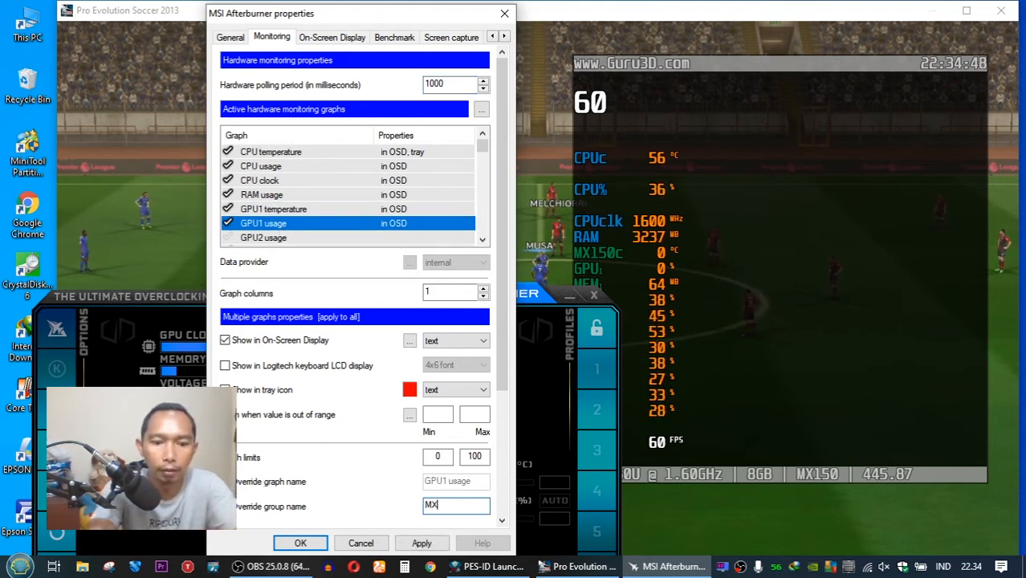
pyautogui.write('150%')
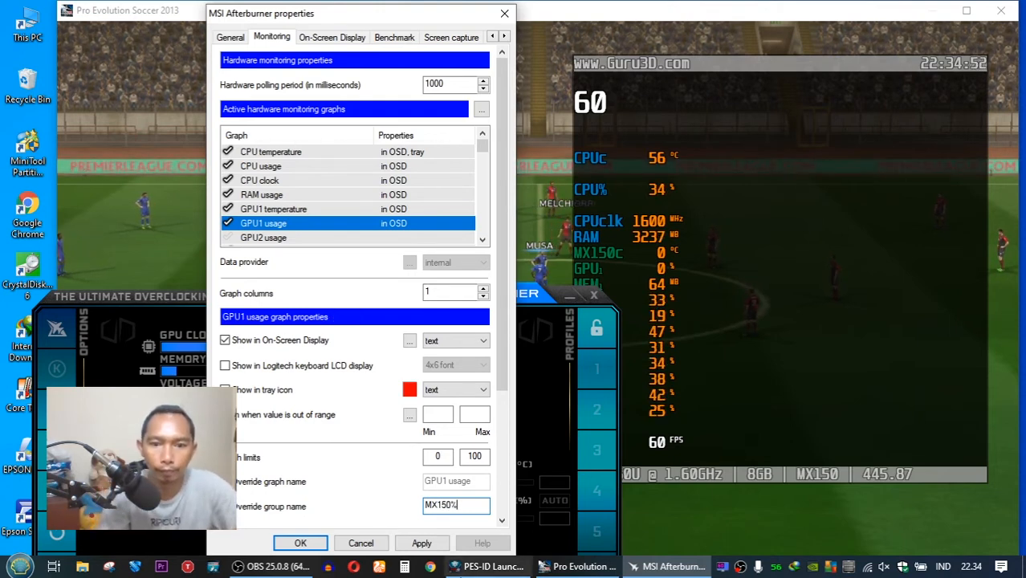
pyautogui.click(423, 544)
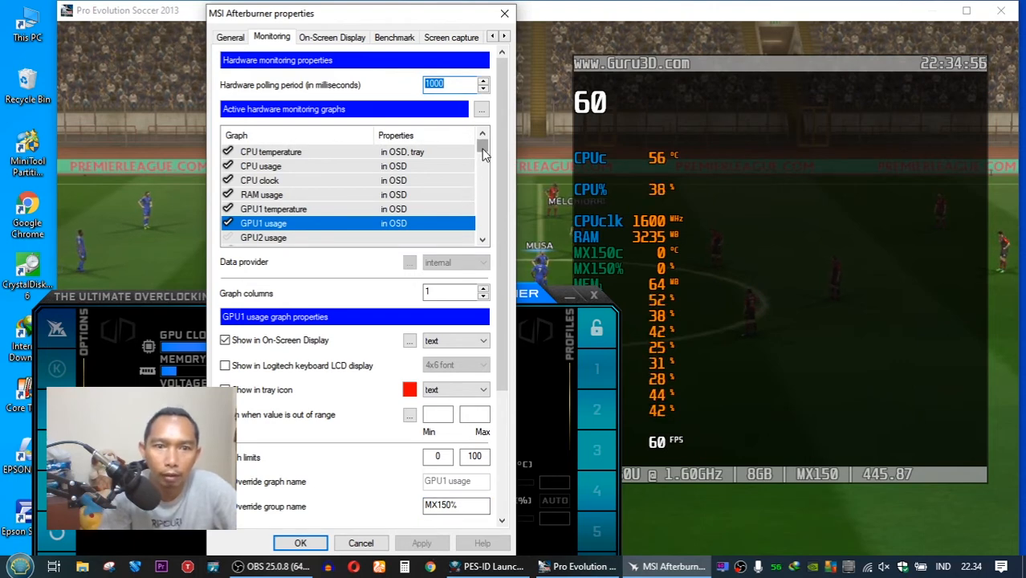
# - Override the GPU1 memory usage graph's group name with VRAM and apply it
pyautogui.scroll(-1, 483, 152)
pyautogui.click(280, 209)
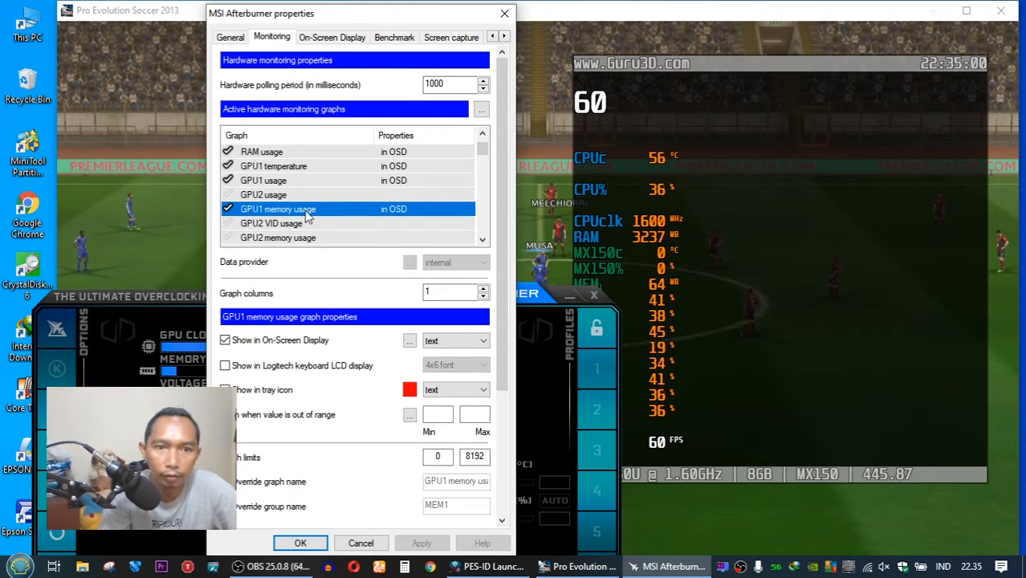
pyautogui.click(253, 507)
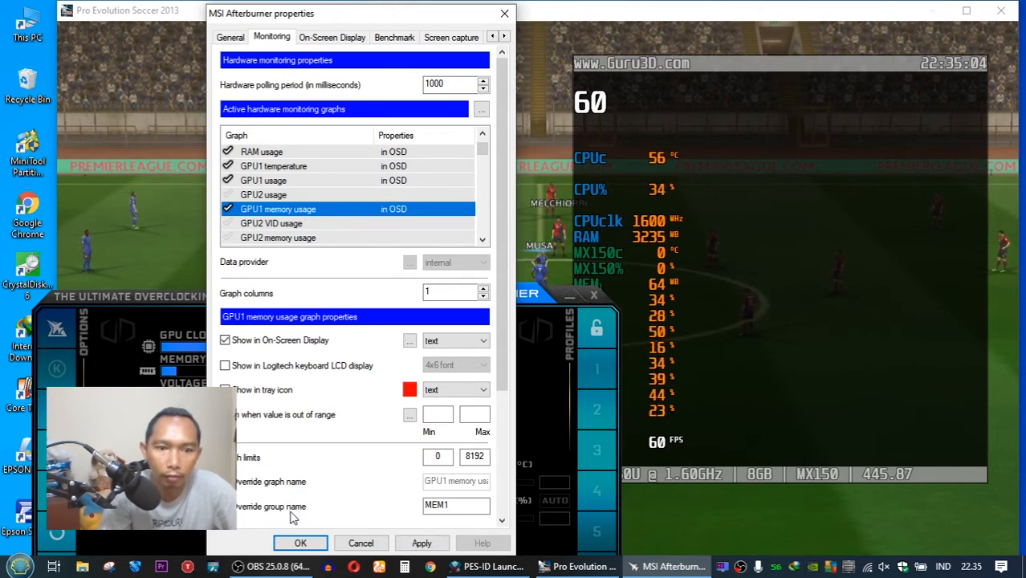
pyautogui.press('Tab')
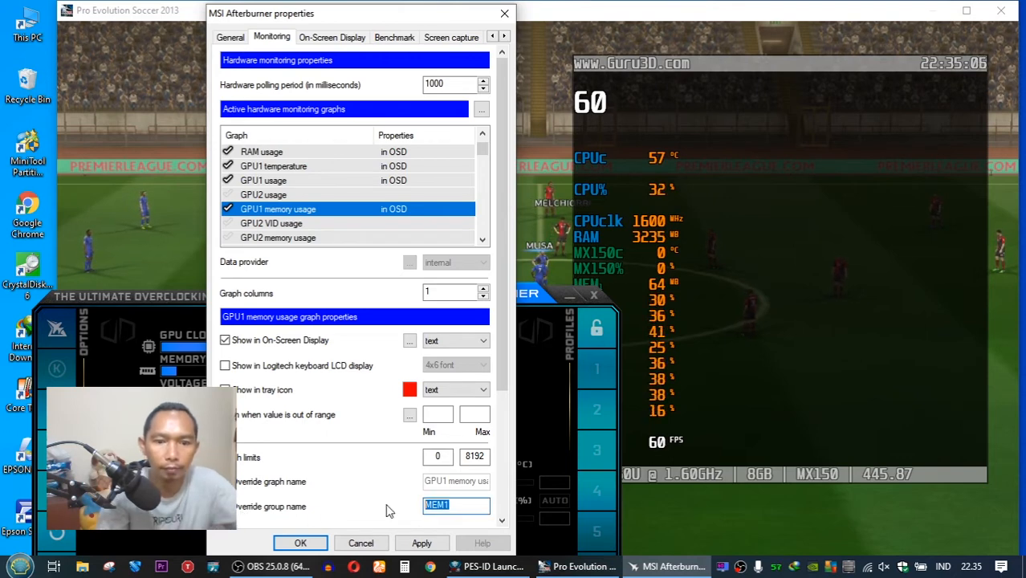
pyautogui.write('VRA')
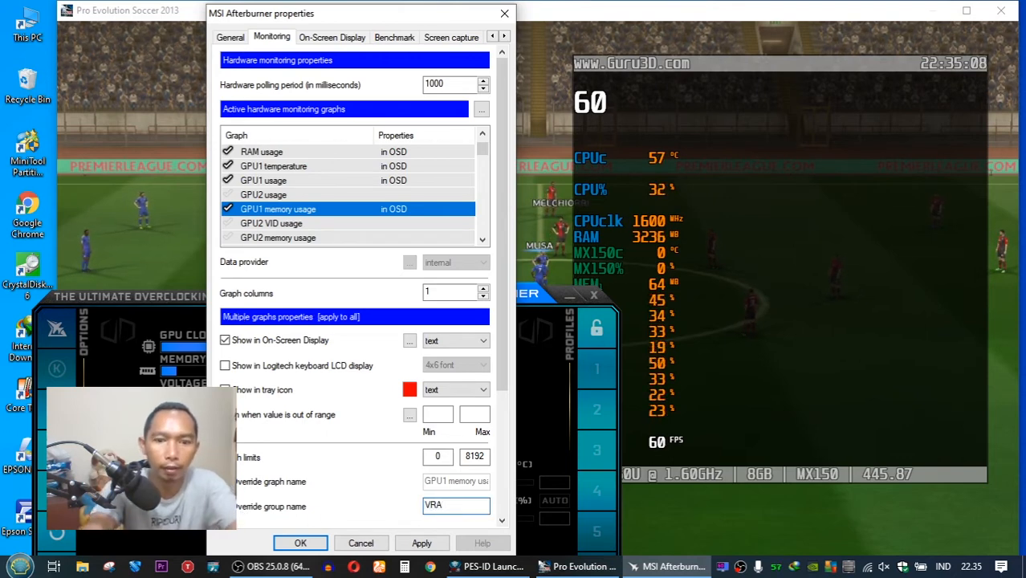
pyautogui.write('M')
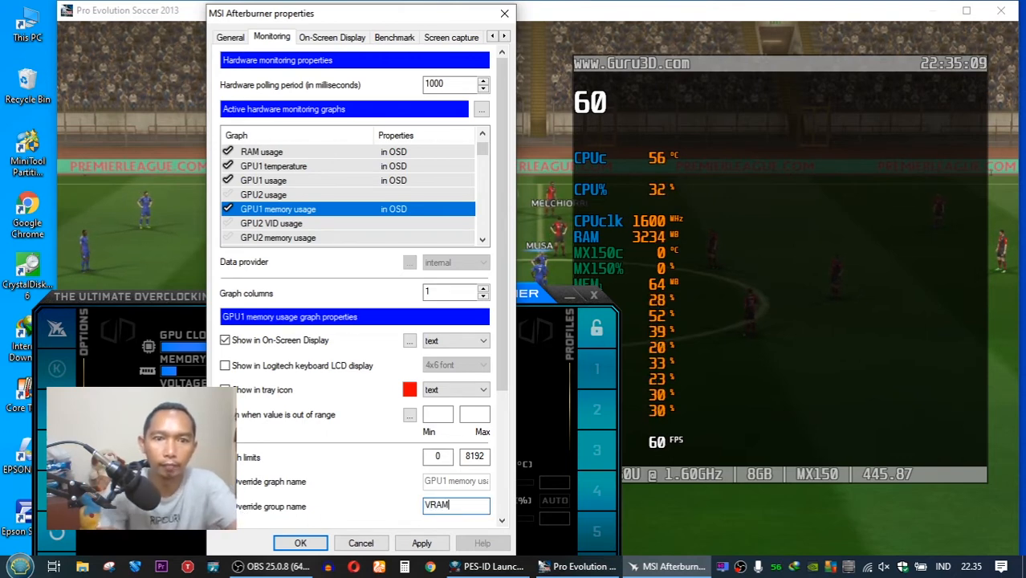
pyautogui.click(421, 543)
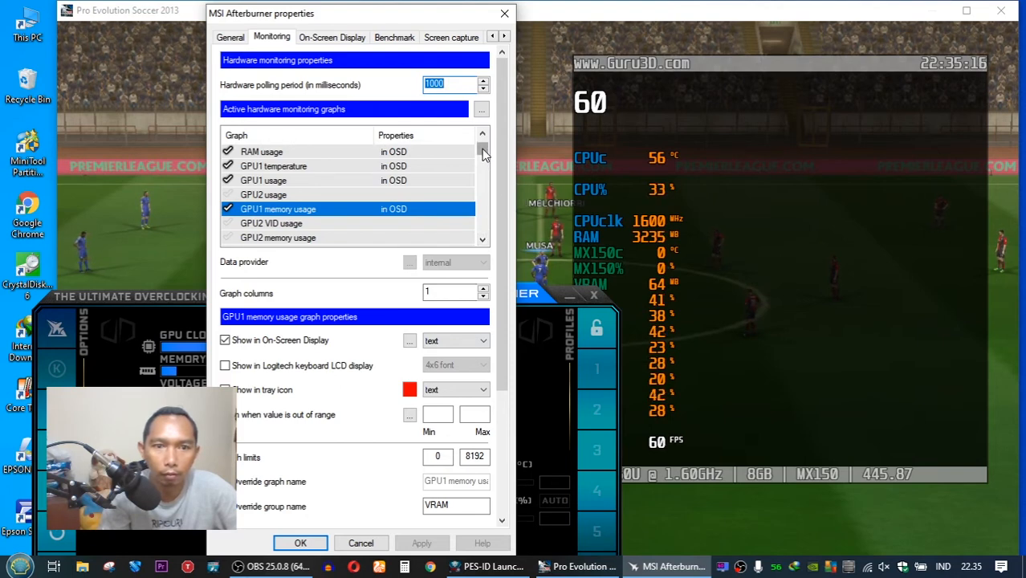
# - Confirm the monitoring properties and move the main Afterburner window clear of the game's on-screen display
pyautogui.moveTo(481, 148); pyautogui.dragTo(416, 166)
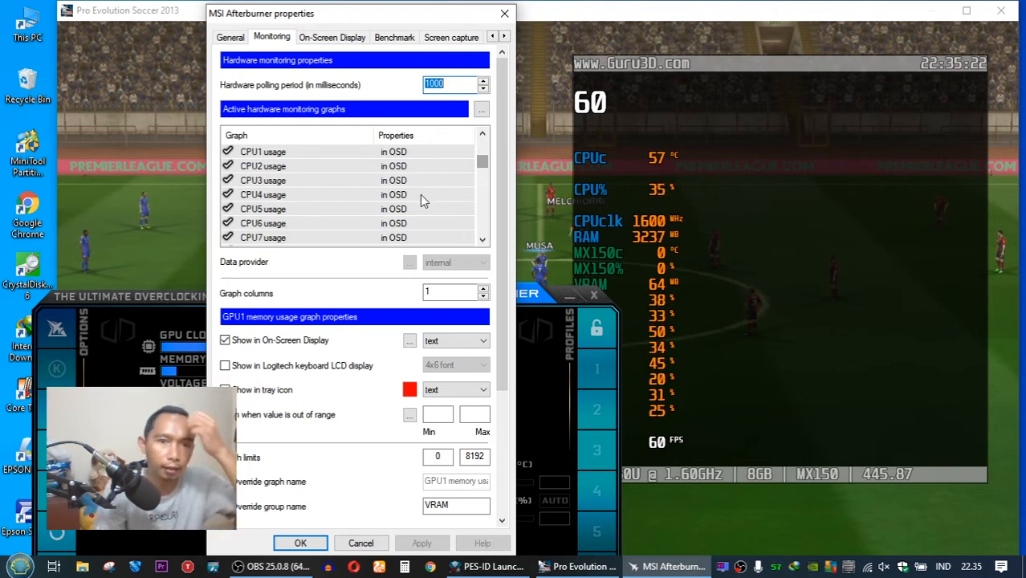
pyautogui.moveTo(487, 165); pyautogui.dragTo(321, 183)
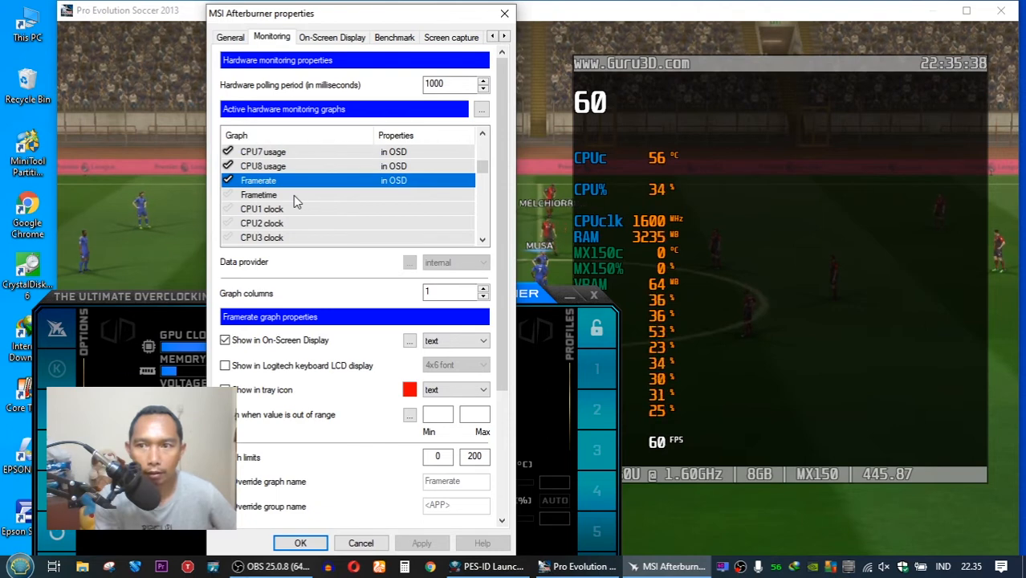
pyautogui.click(298, 543)
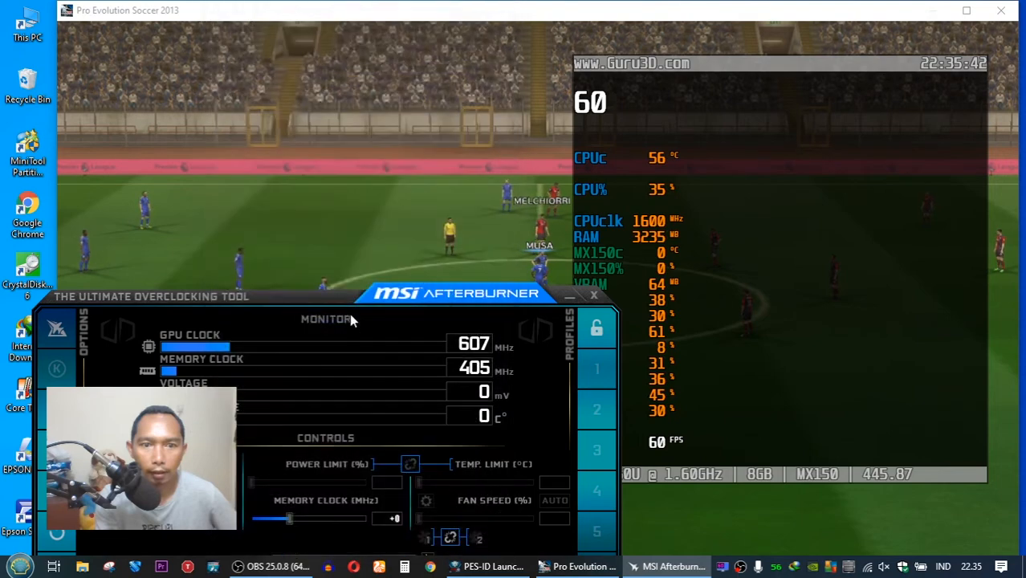
pyautogui.moveTo(350, 298); pyautogui.dragTo(280, 261)
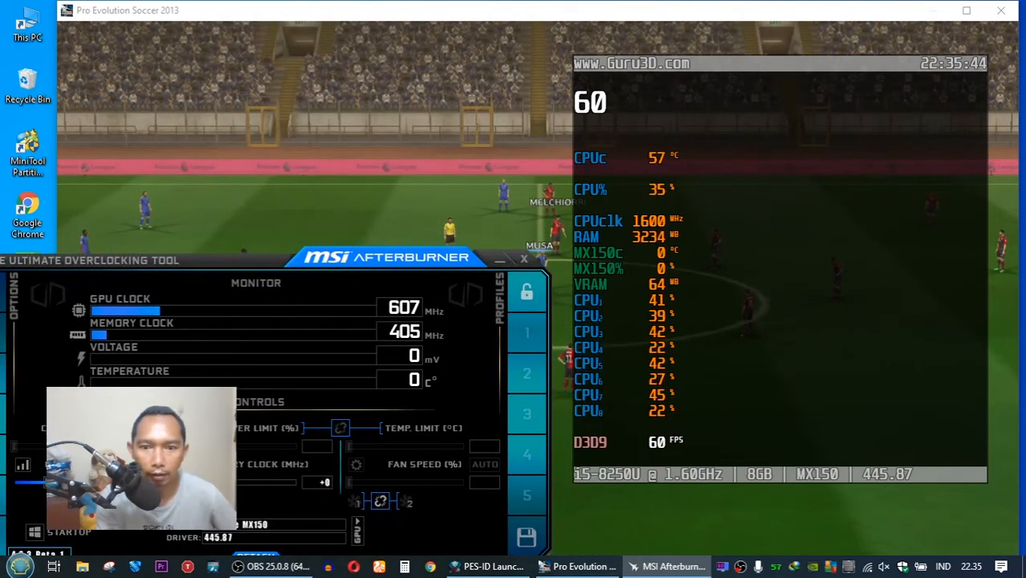
pyautogui.moveTo(216, 268); pyautogui.dragTo(225, 268)
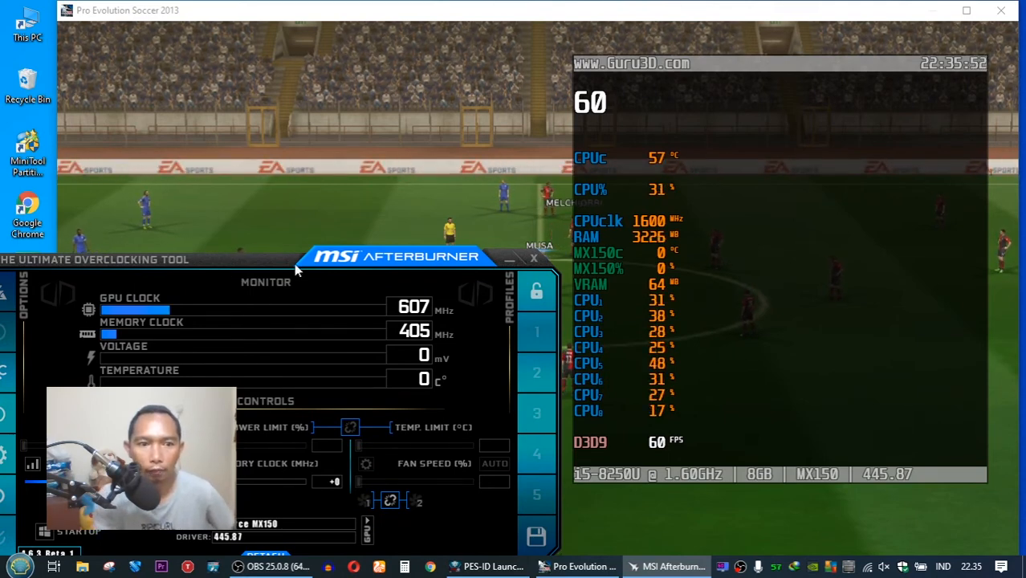
# - Open the monitoring properties and select the Framerate graph in the list of active hardware monitoring graphs
pyautogui.click(6, 463)
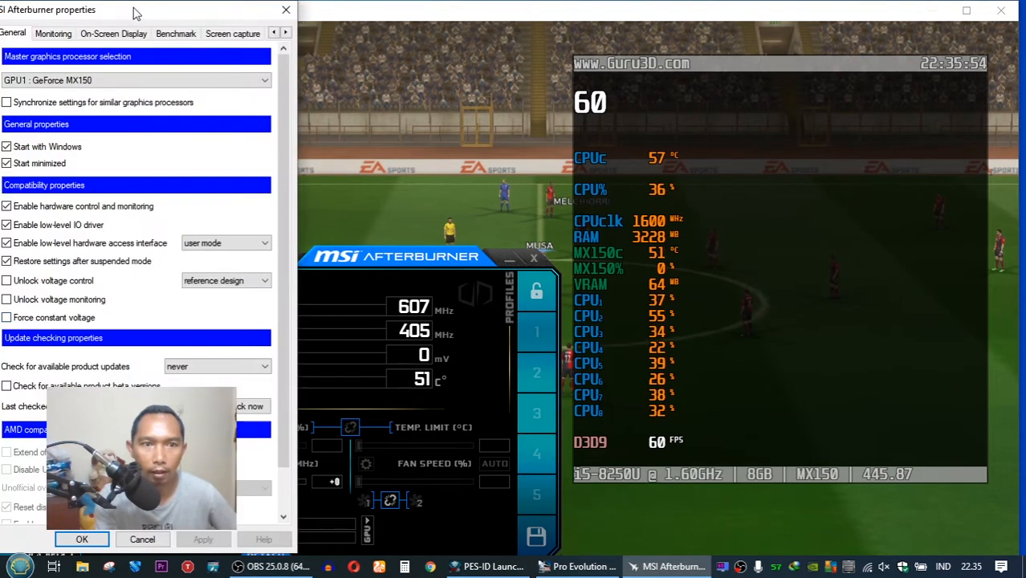
pyautogui.moveTo(136, 12); pyautogui.dragTo(232, 14)
pyautogui.click(146, 41)
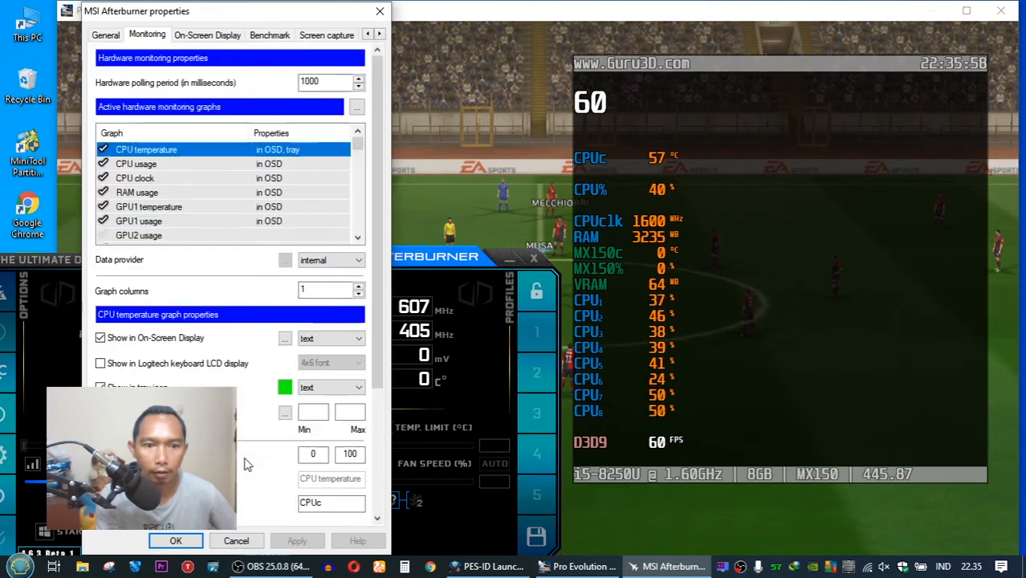
pyautogui.scroll(-4, 199, 218)
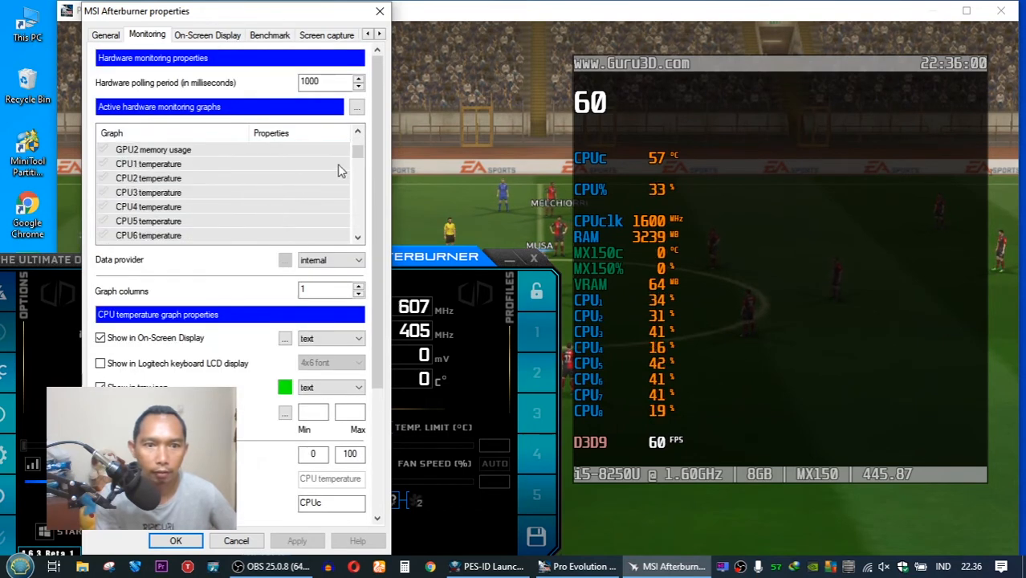
pyautogui.moveTo(358, 154); pyautogui.dragTo(360, 167)
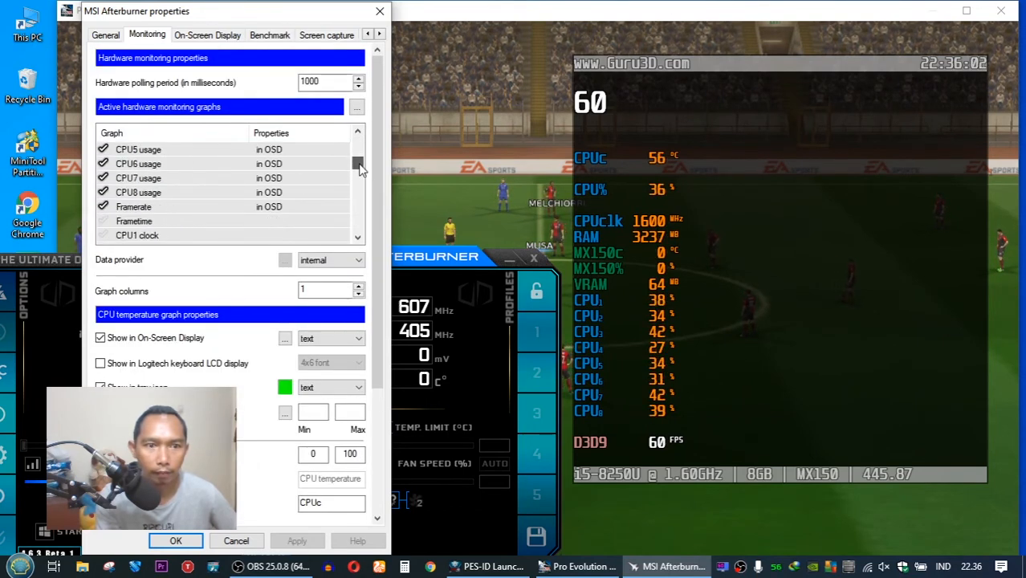
pyautogui.click(158, 211)
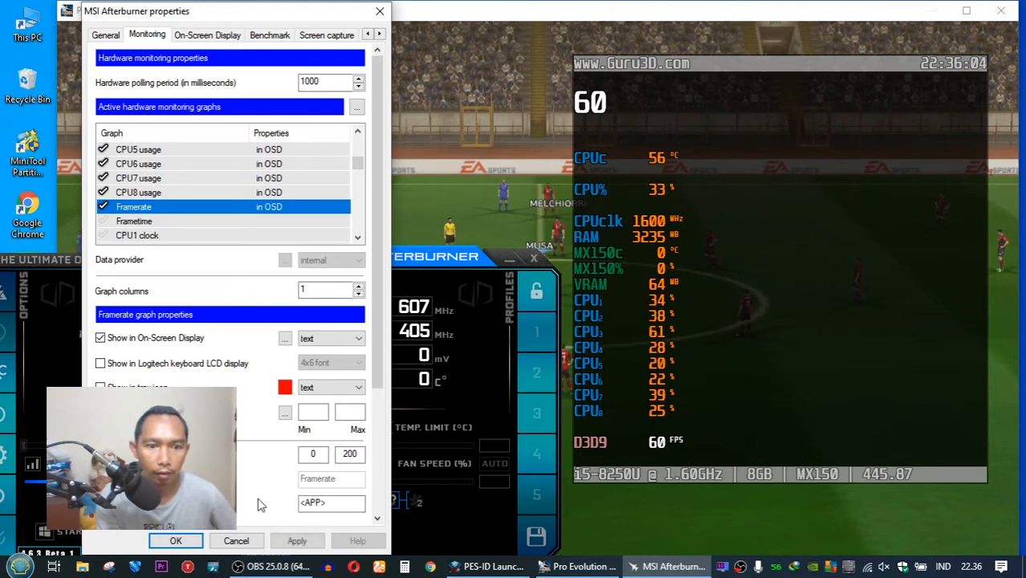
# - Set the Framerate graph's overridden group name to FPS and apply it
pyautogui.moveTo(351, 504); pyautogui.dragTo(280, 499)
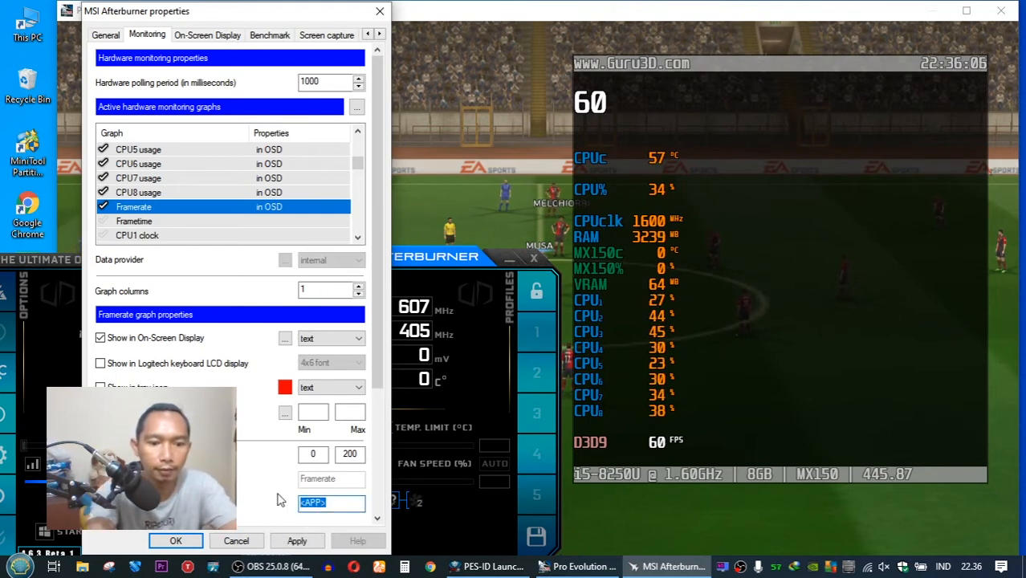
pyautogui.write('FPS')
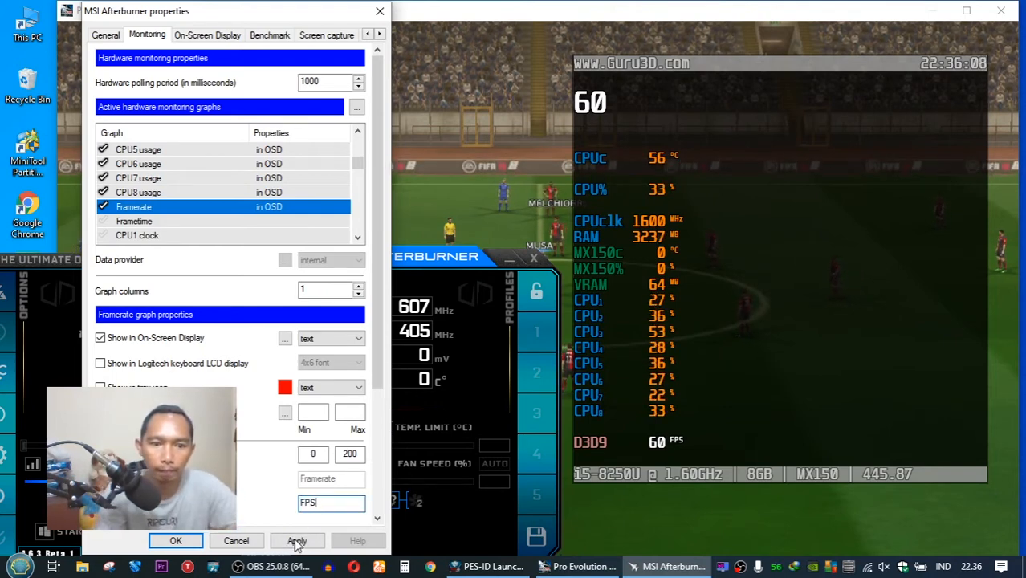
pyautogui.click(297, 542)
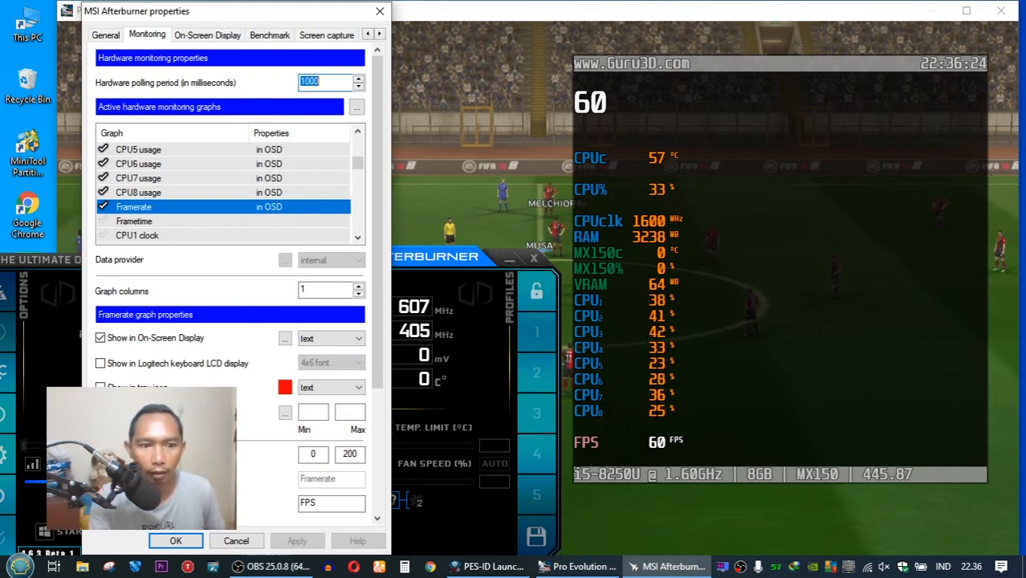
# - Disable the group name override for the Framerate graph and apply the change
pyautogui.click(101, 503)
pyautogui.click(297, 541)
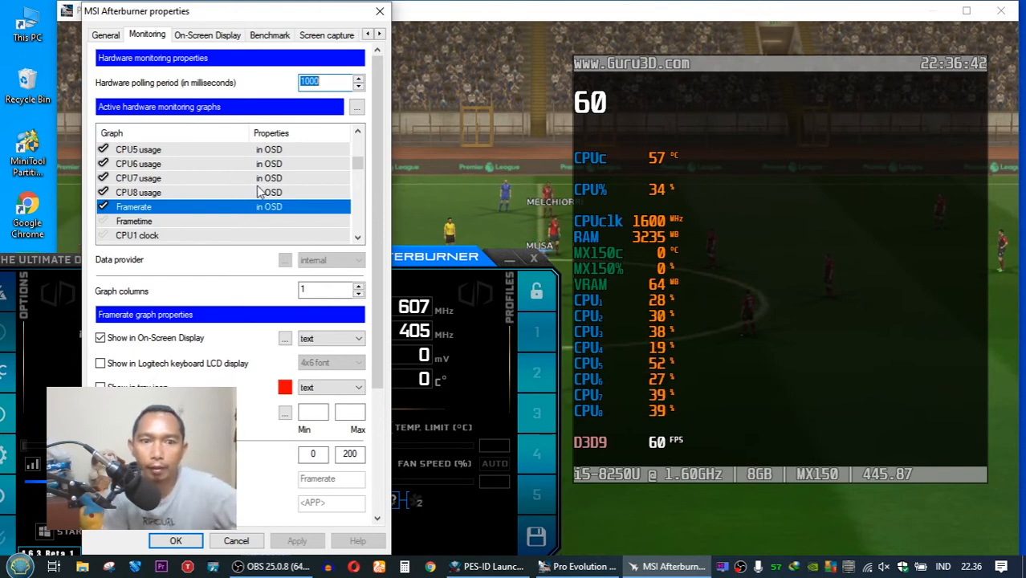
# - Open the on-screen display layout settings and set Color 0 of the modern web layout to bright green (0, 255, 0)
pyautogui.click(286, 340)
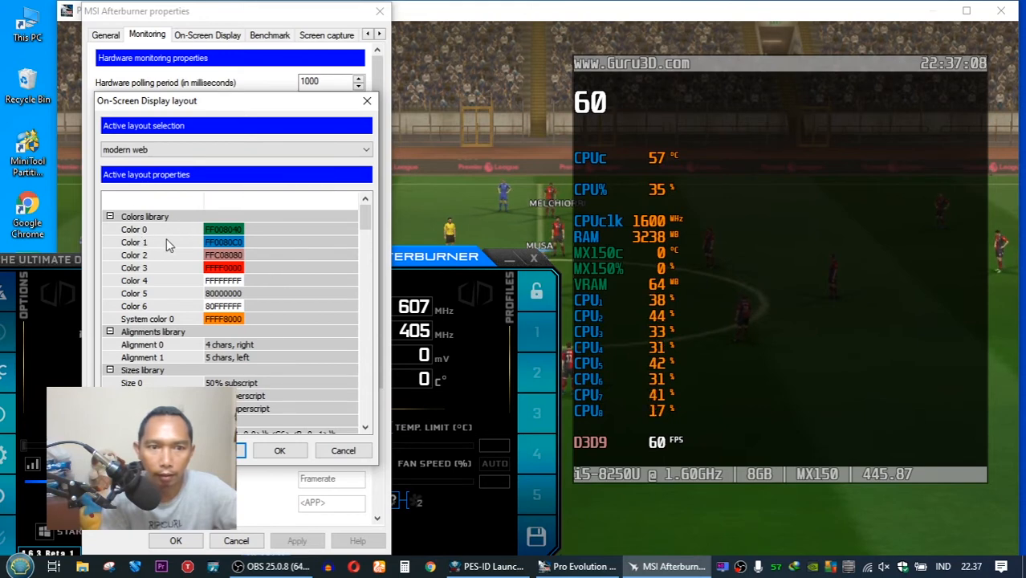
pyautogui.click(231, 233)
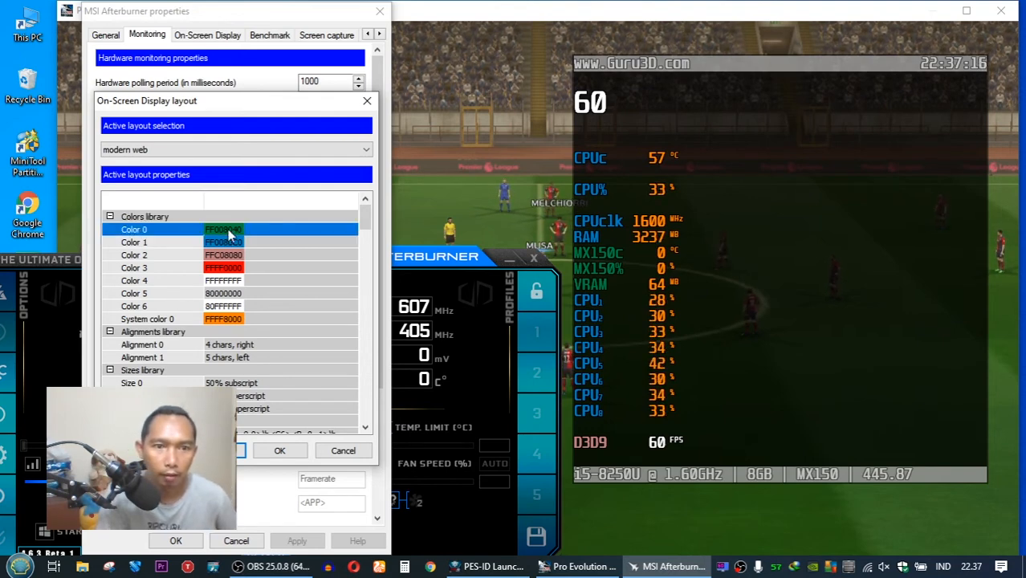
pyautogui.click(228, 232)
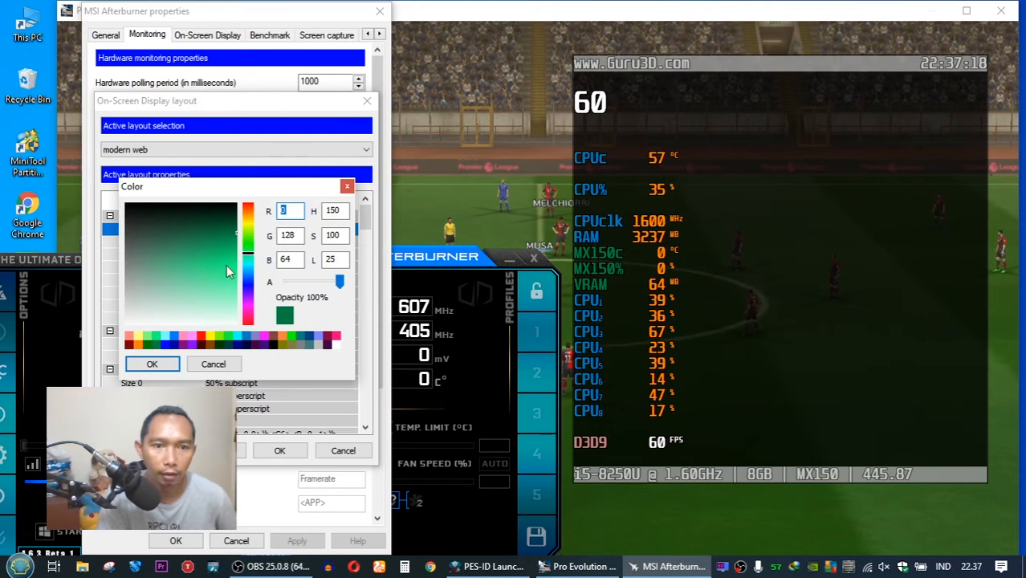
pyautogui.click(293, 336)
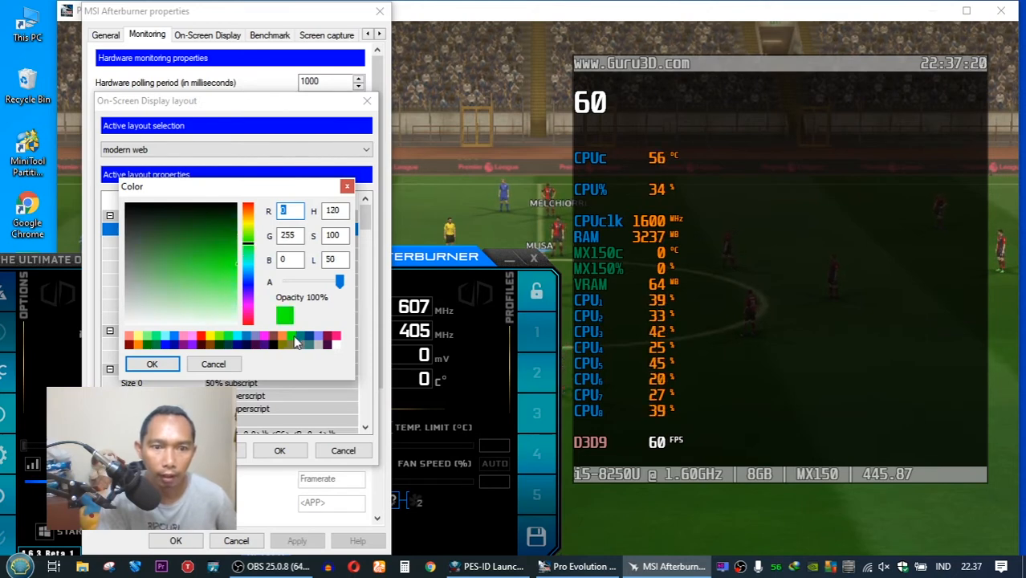
pyautogui.click(166, 366)
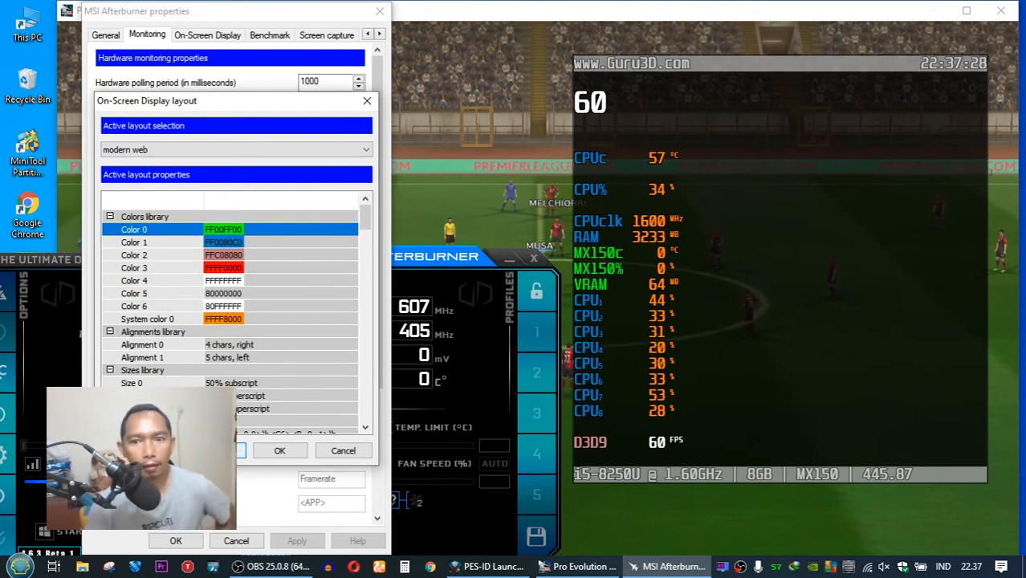
# - Set Color 1 in the layout's colors library to cyan (0, 255, 255)
pyautogui.click(177, 243)
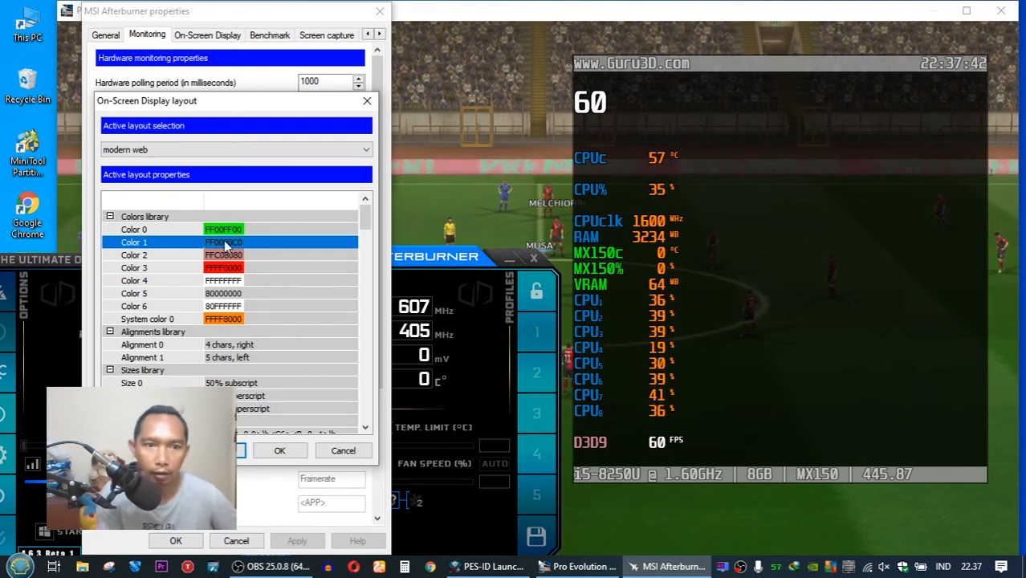
pyautogui.doubleClick(225, 244)
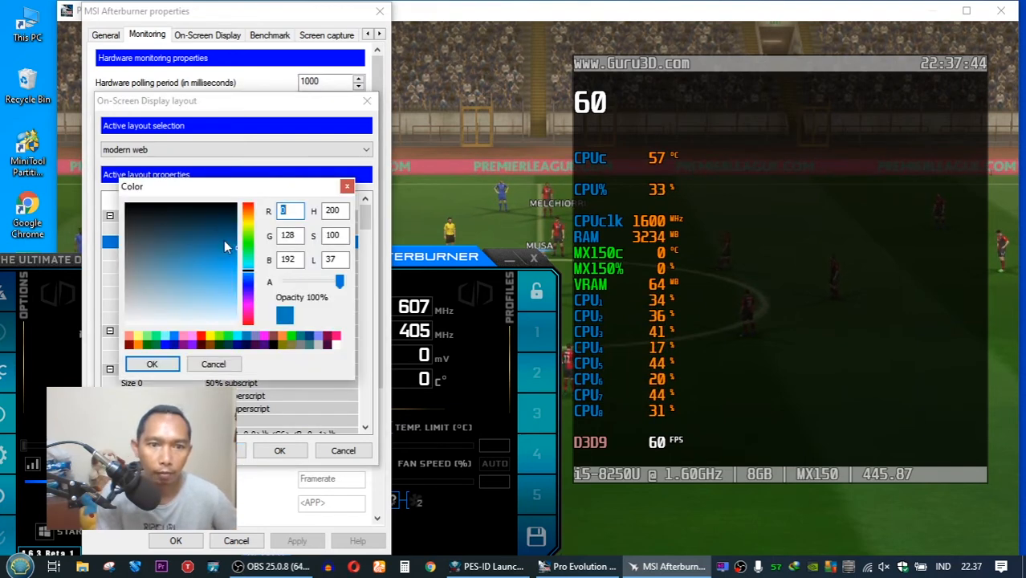
pyautogui.click(238, 338)
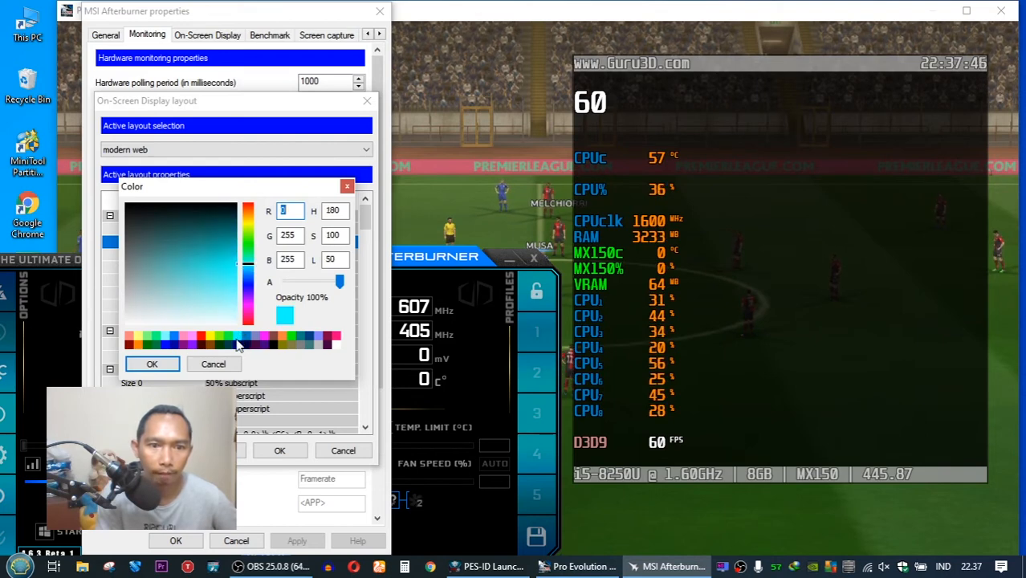
pyautogui.click(152, 364)
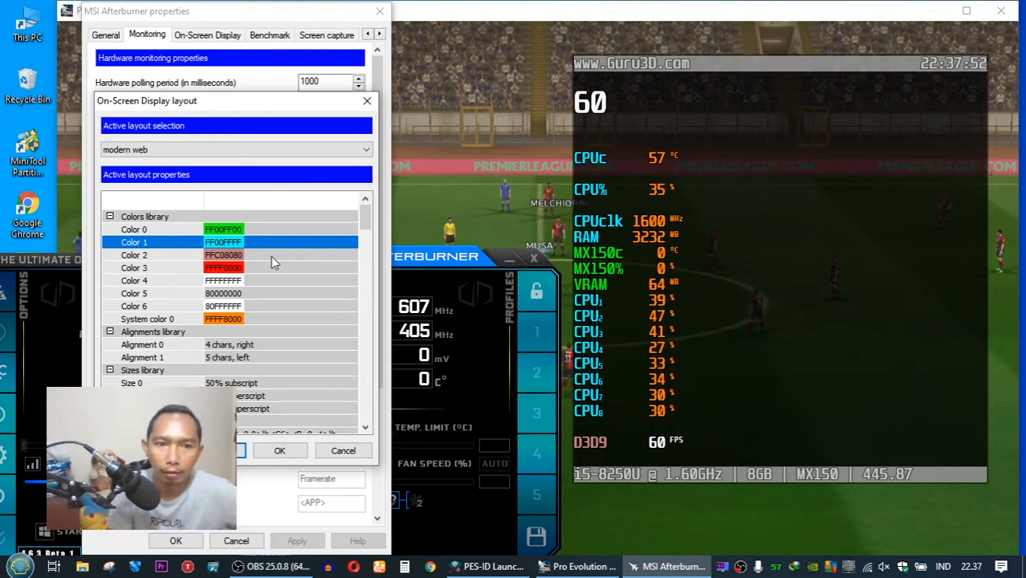
# - Set Color 2 in the layout's colors library to yellow (255, 255, 0)
pyautogui.click(238, 257)
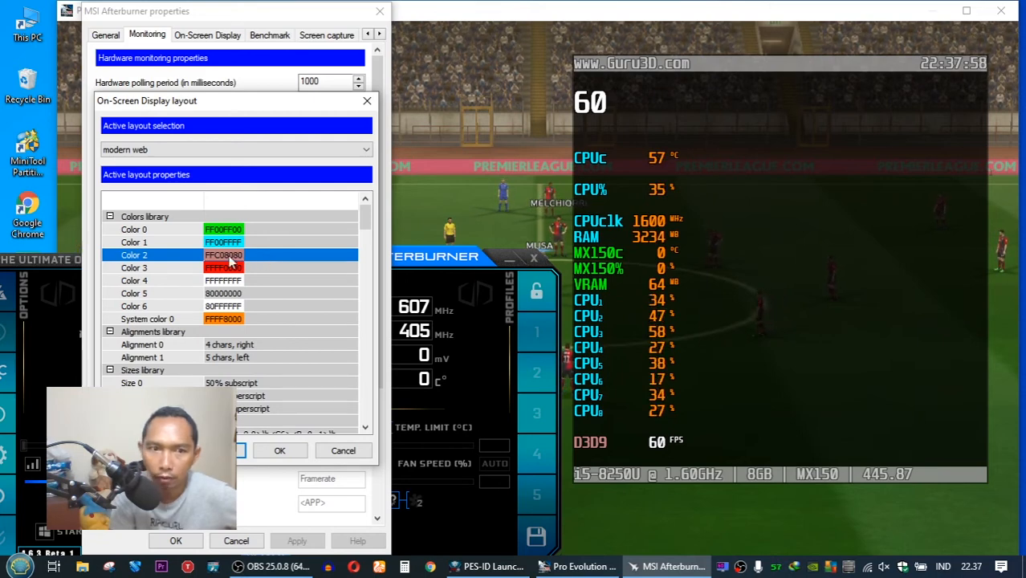
pyautogui.doubleClick(231, 261)
pyautogui.click(212, 337)
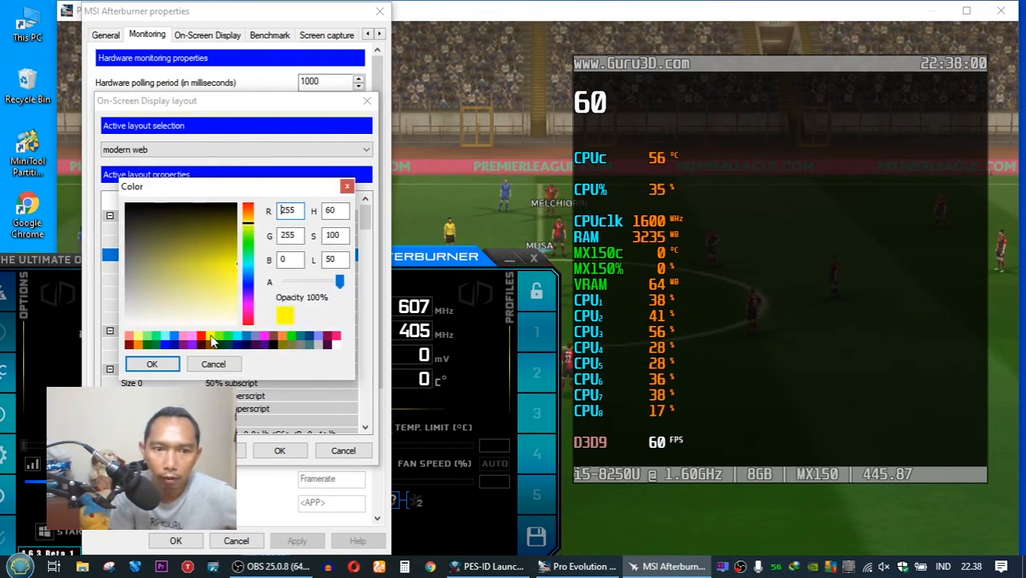
pyautogui.click(152, 364)
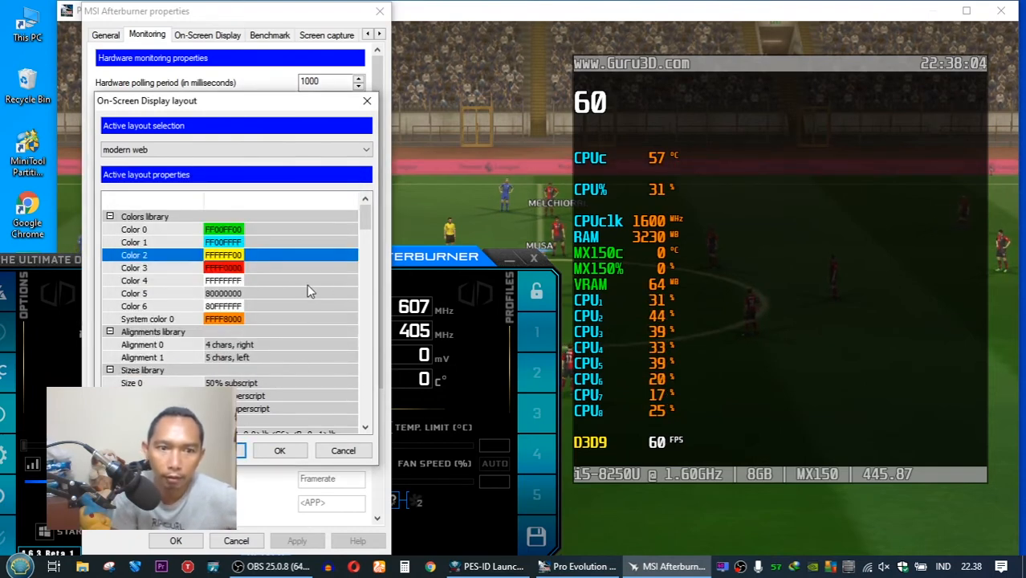
# - Set Color 4 in the layout's colors library to yellow (255, 255, 0)
pyautogui.click(247, 271)
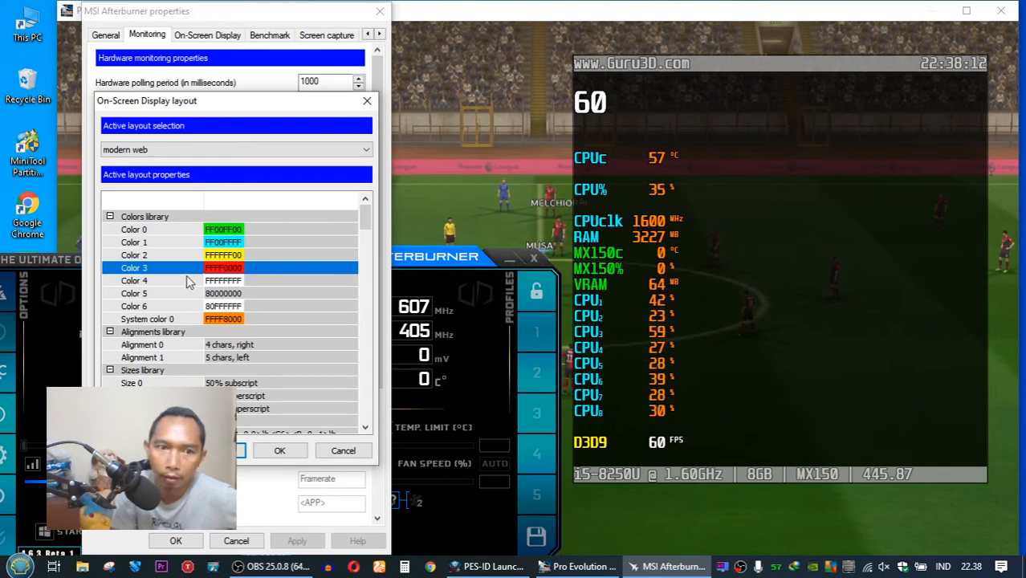
pyautogui.click(241, 282)
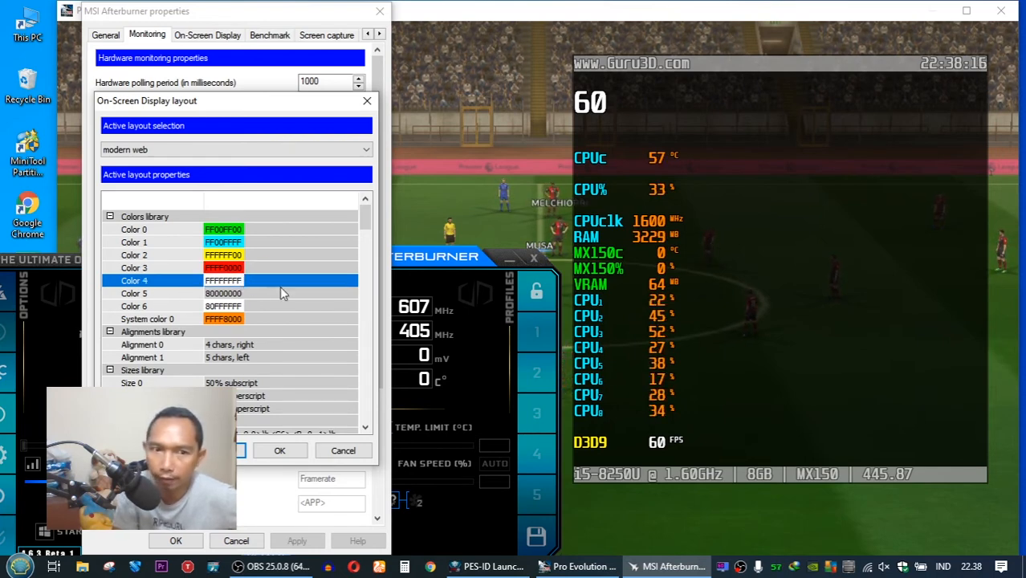
pyautogui.doubleClick(232, 285)
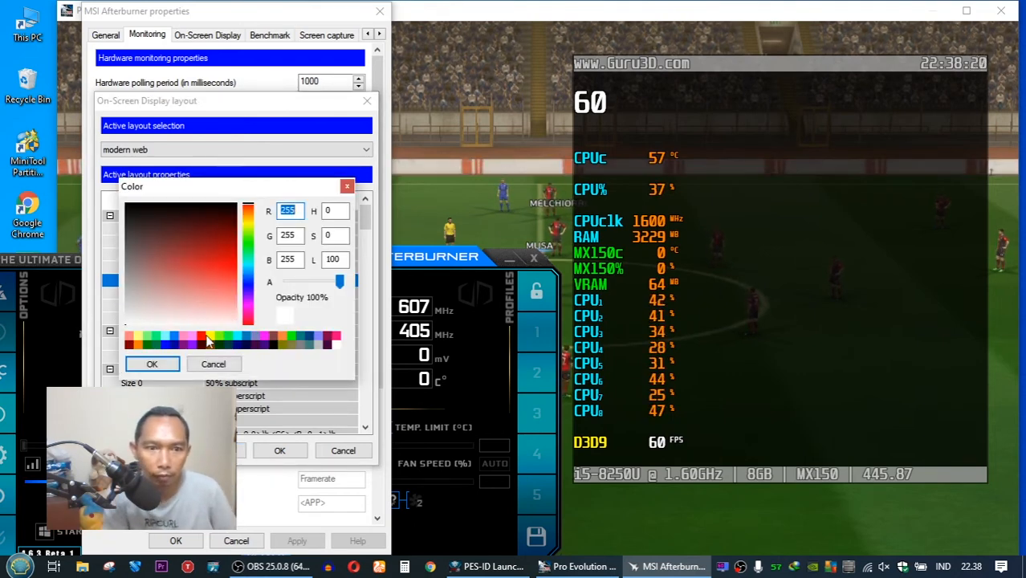
pyautogui.click(210, 343)
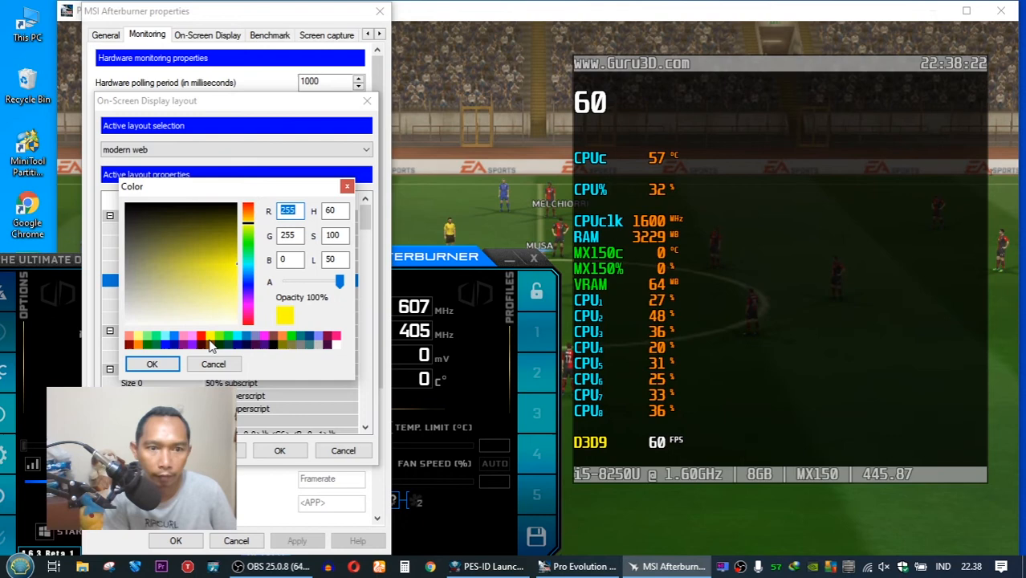
pyautogui.click(152, 364)
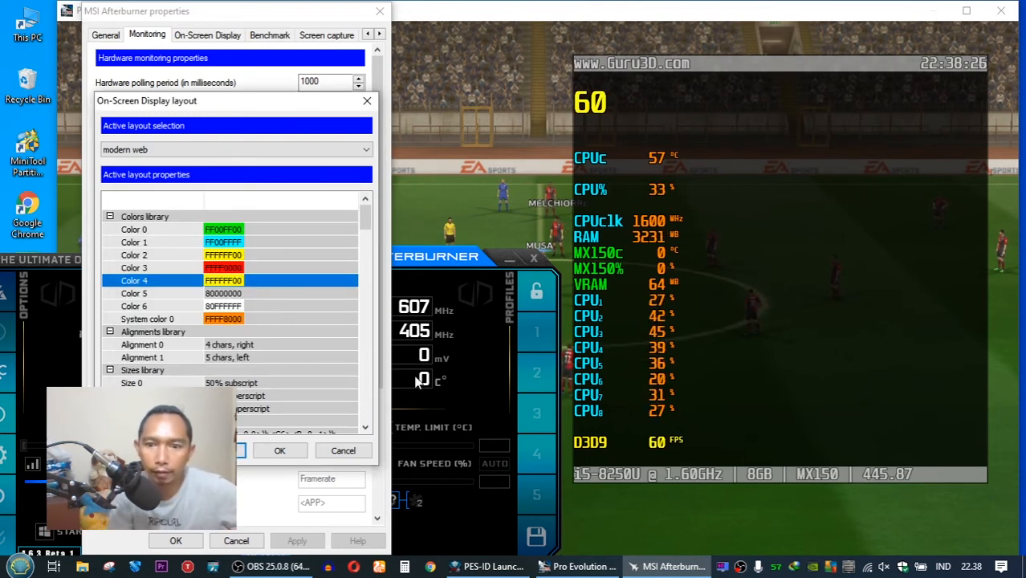
# - Try red (255, 0, 0) at 50% opacity for Color 5 in the layout's colors library
pyautogui.click(270, 295)
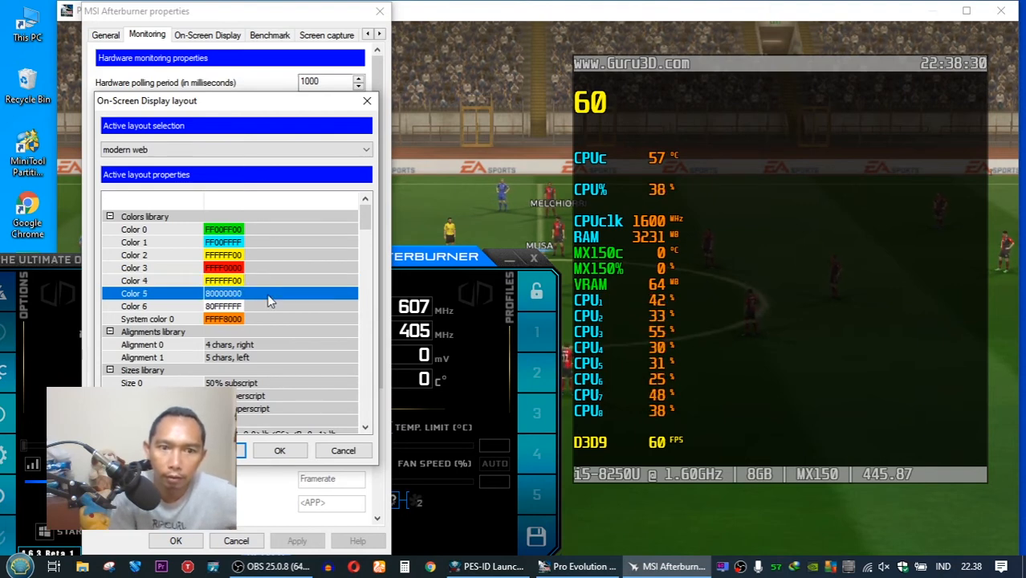
pyautogui.click(263, 319)
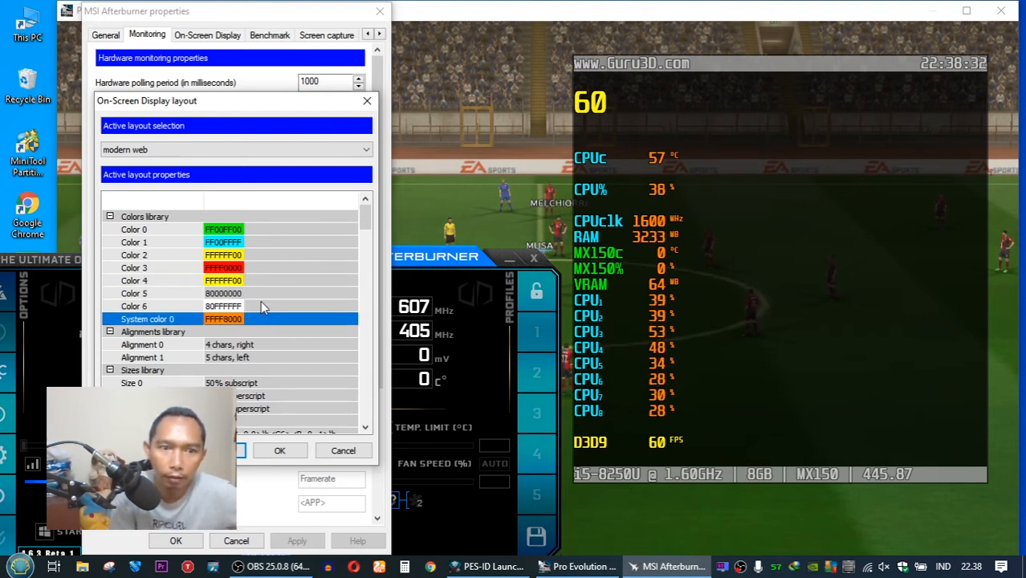
pyautogui.click(260, 302)
pyautogui.doubleClick(237, 294)
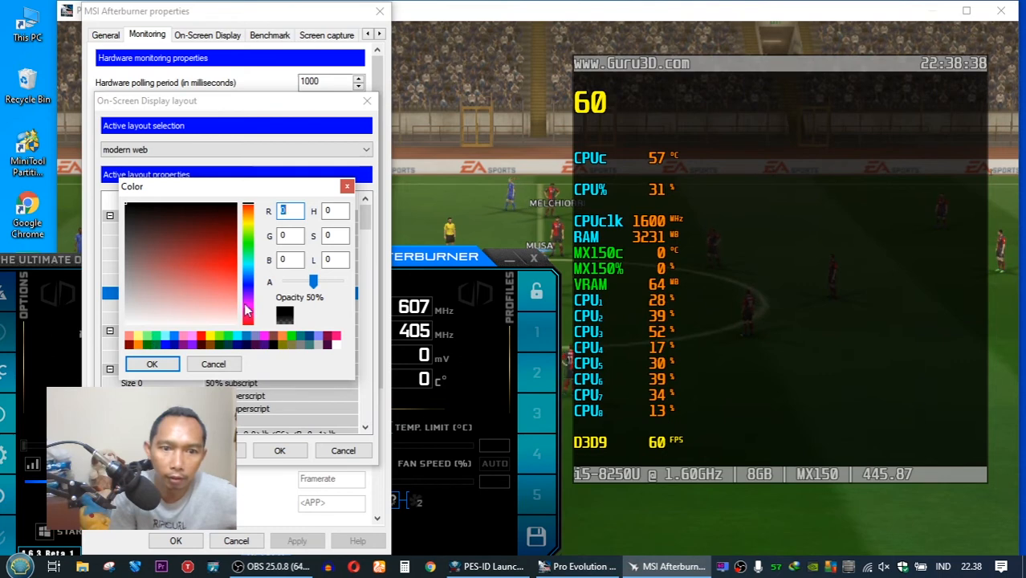
pyautogui.click(203, 336)
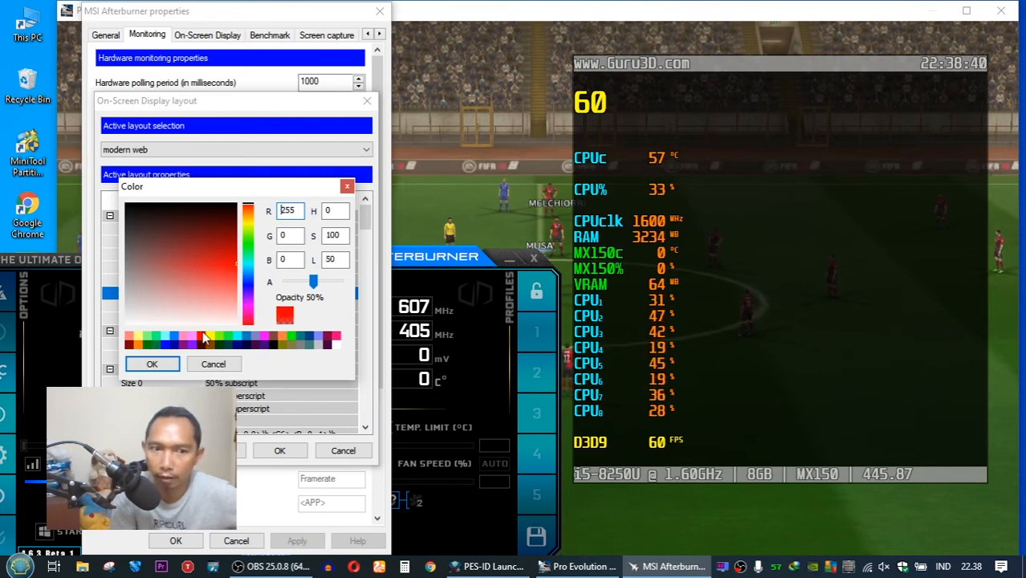
pyautogui.click(150, 364)
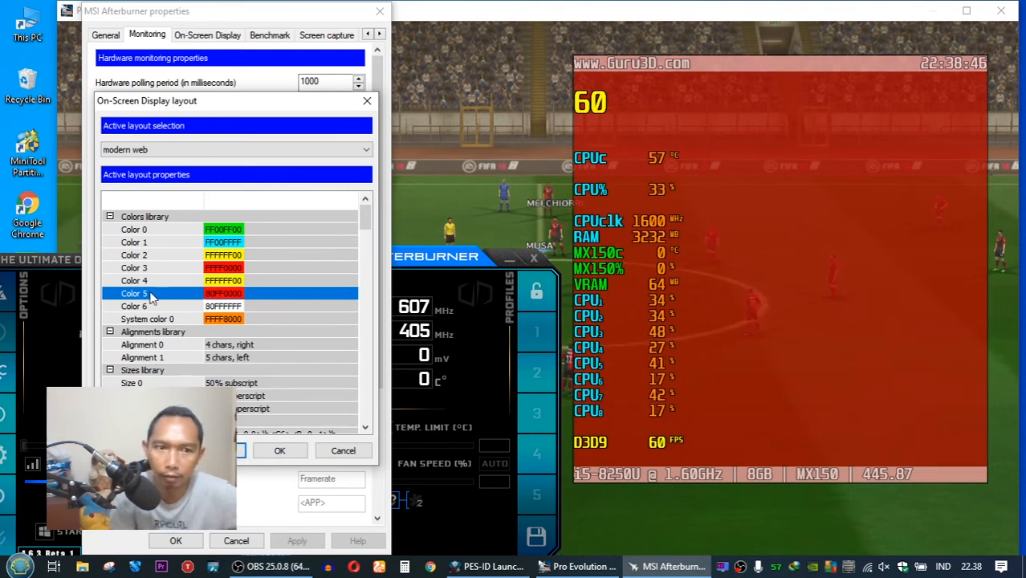
# - Return Color 5 to black by setting its red value to 0, and keep that entry selected
pyautogui.doubleClick(233, 296)
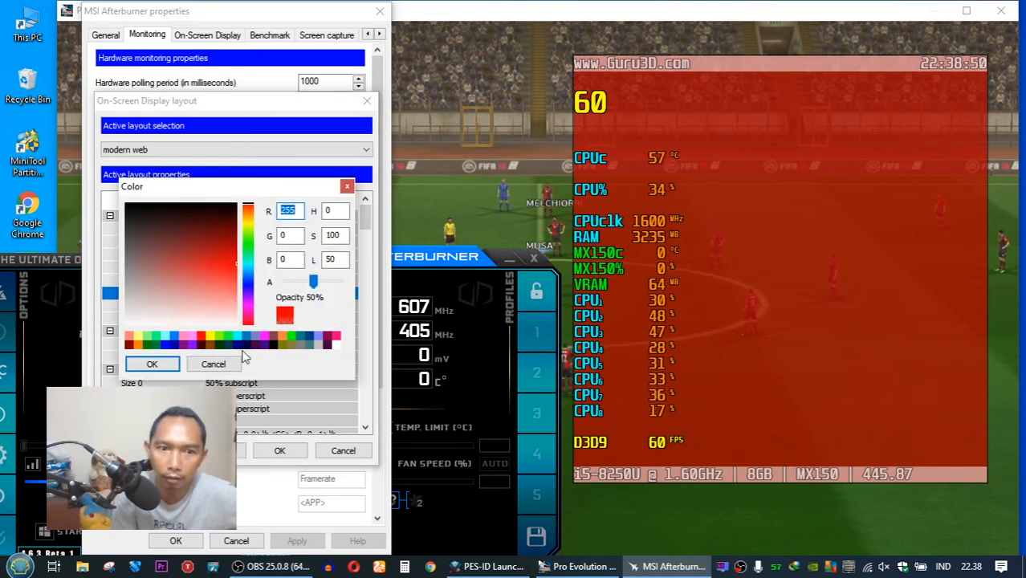
pyautogui.write('0')
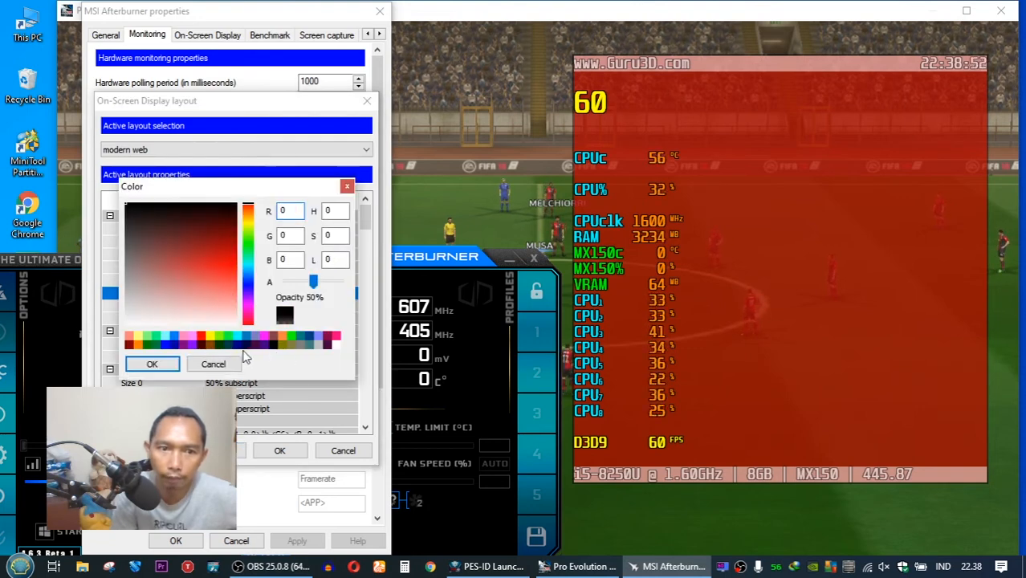
pyautogui.click(156, 364)
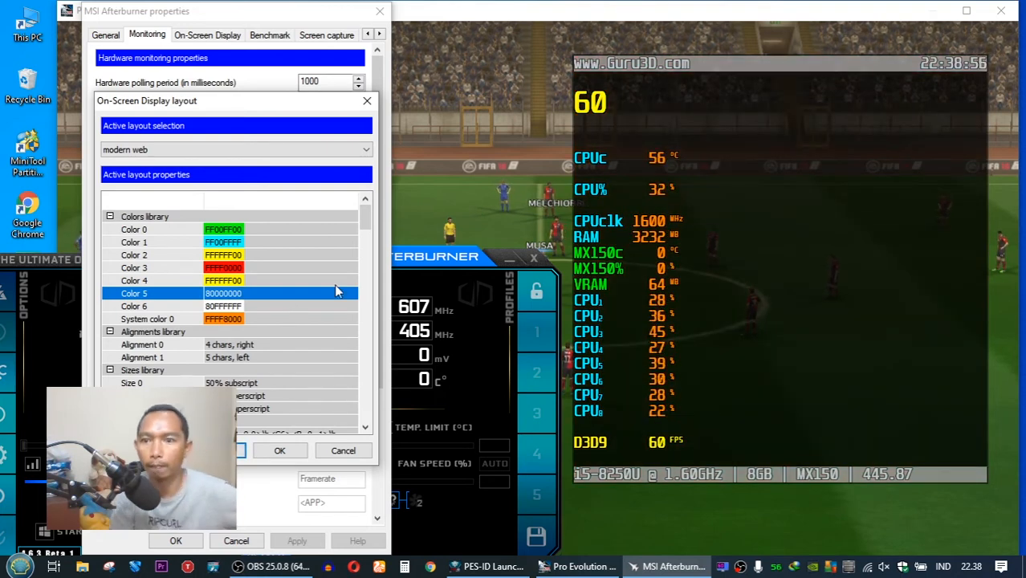
pyautogui.click(234, 306)
pyautogui.click(235, 294)
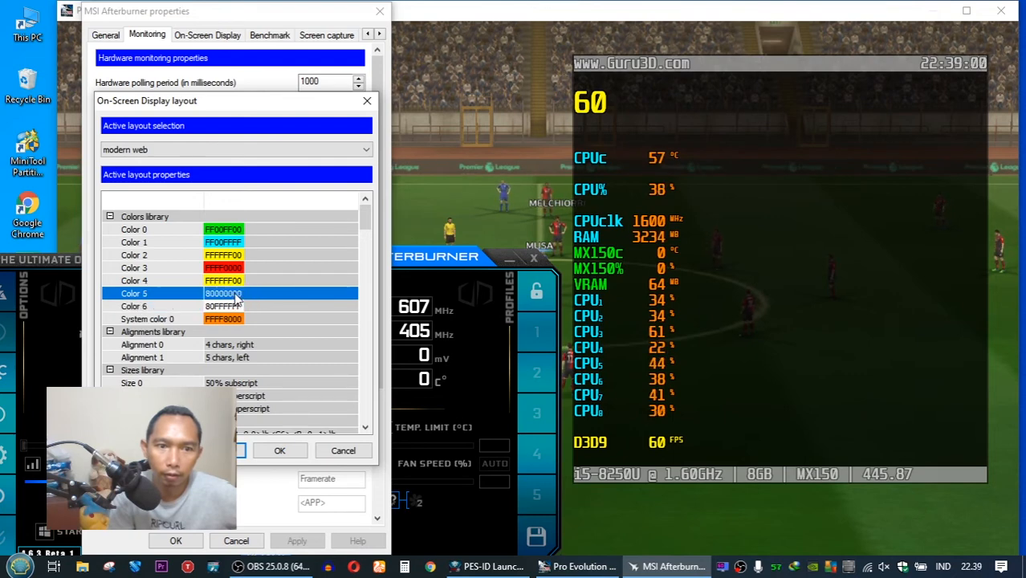
# - Try 100% opacity for the black Color 5 in the layout's colors library and apply it to the overlay
pyautogui.doubleClick(234, 294)
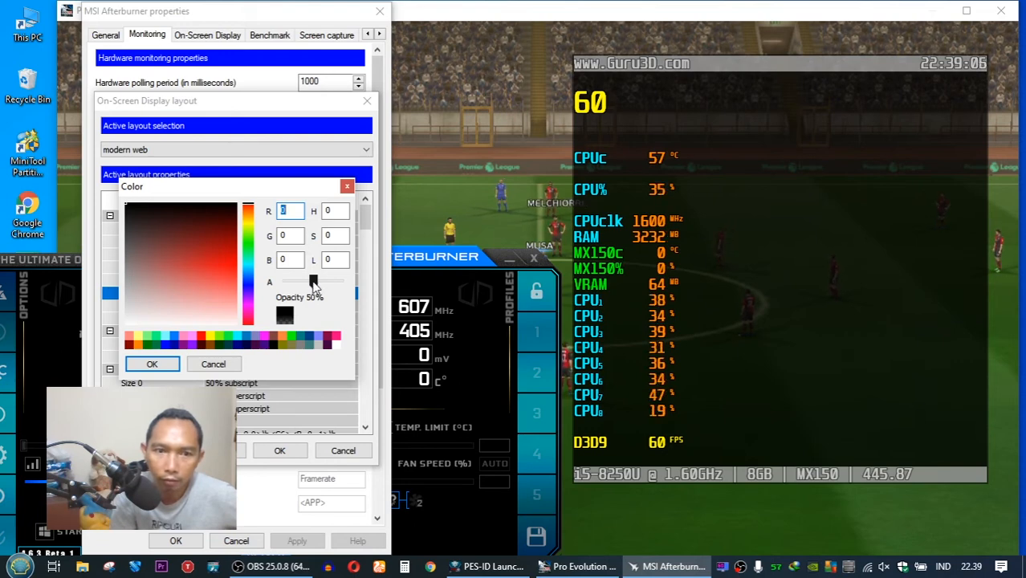
pyautogui.moveTo(314, 283); pyautogui.dragTo(348, 287)
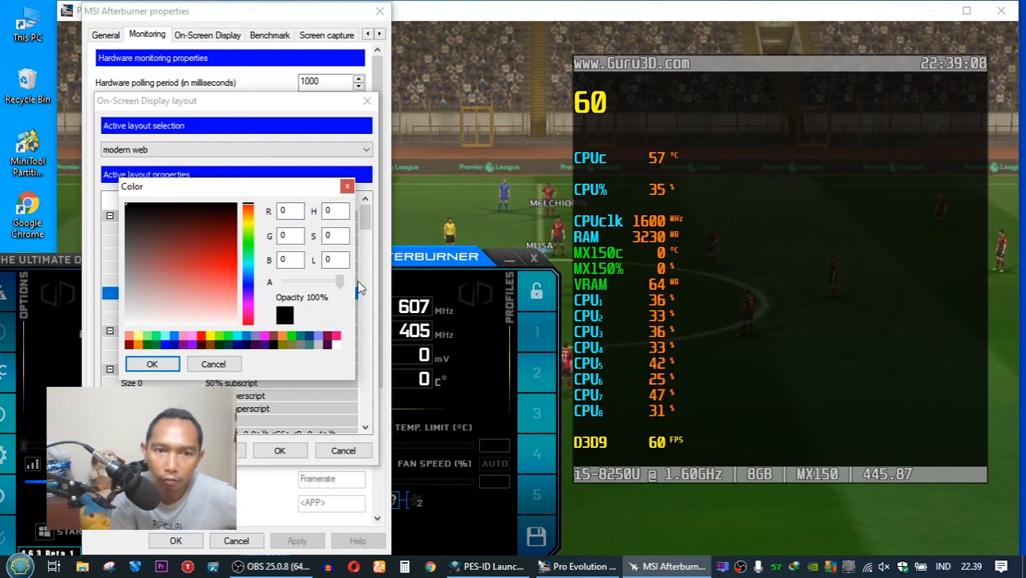
pyautogui.click(153, 364)
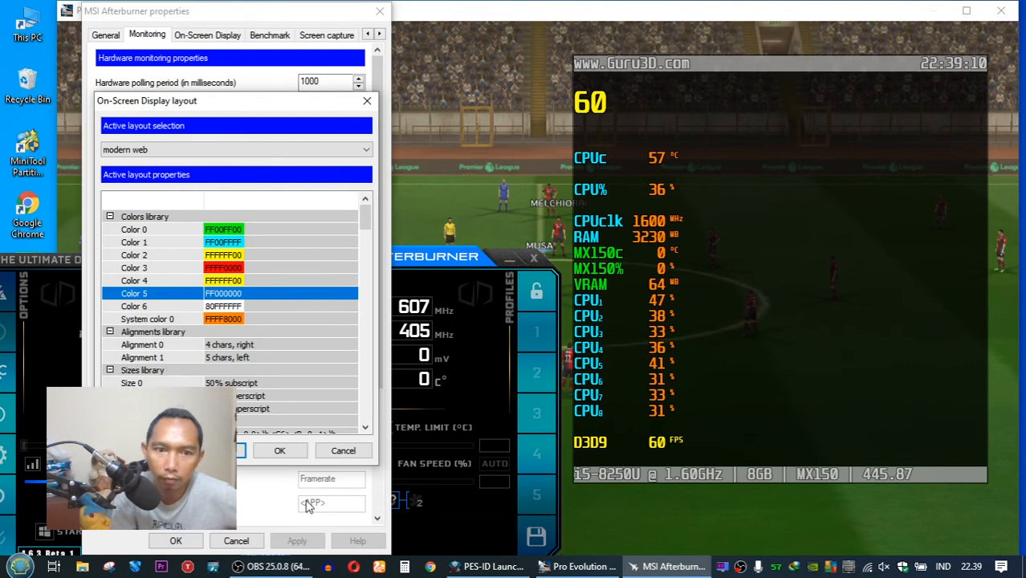
pyautogui.click(241, 454)
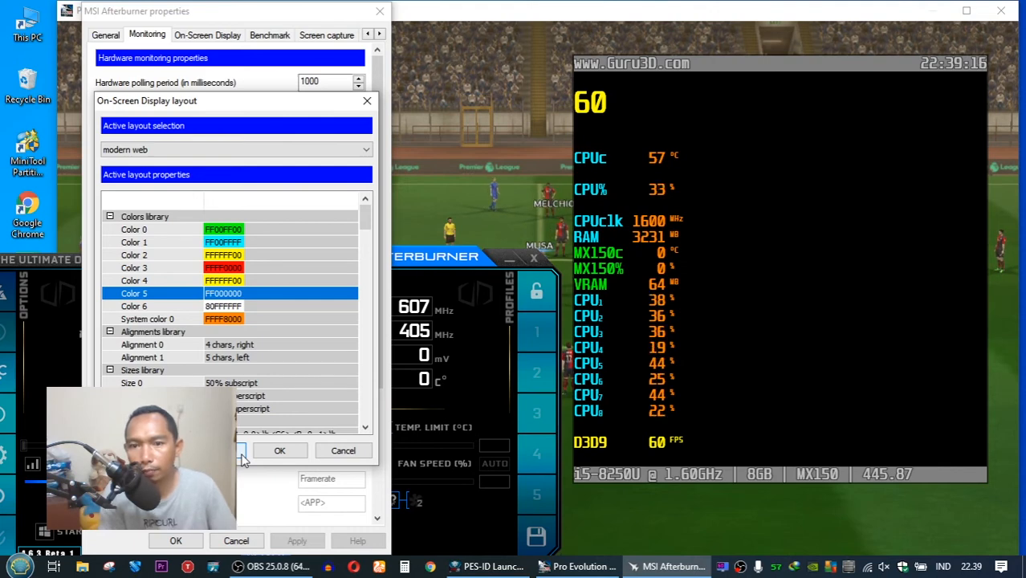
# - Set Color 5's opacity to 50% in the layout's colors library
pyautogui.doubleClick(225, 294)
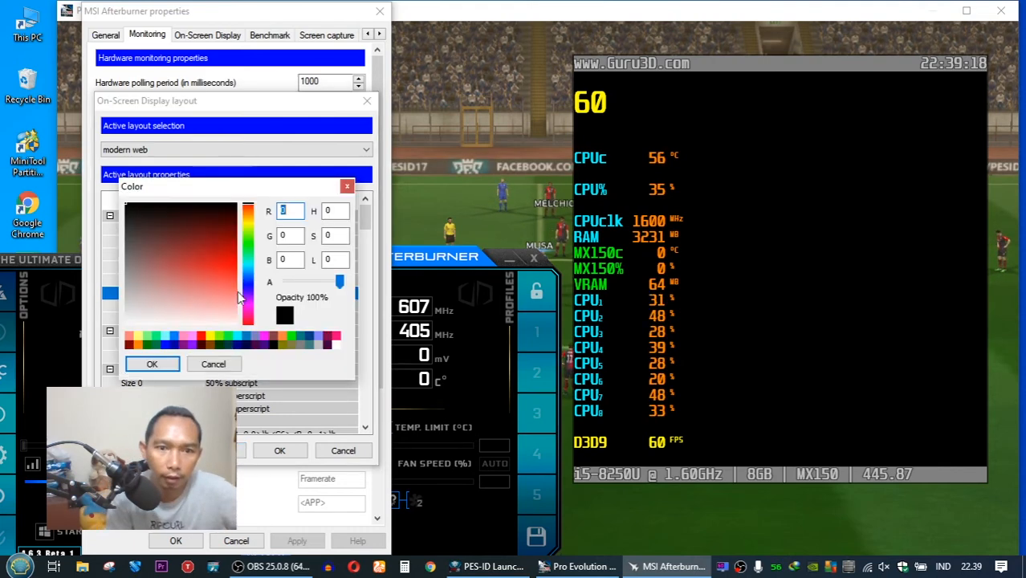
pyautogui.moveTo(329, 279); pyautogui.dragTo(313, 281)
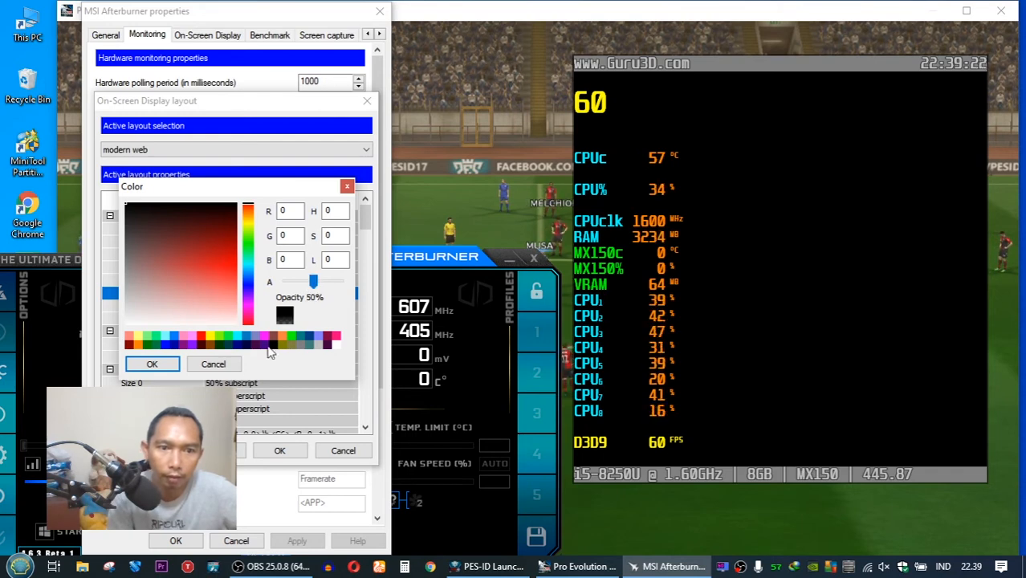
pyautogui.click(152, 364)
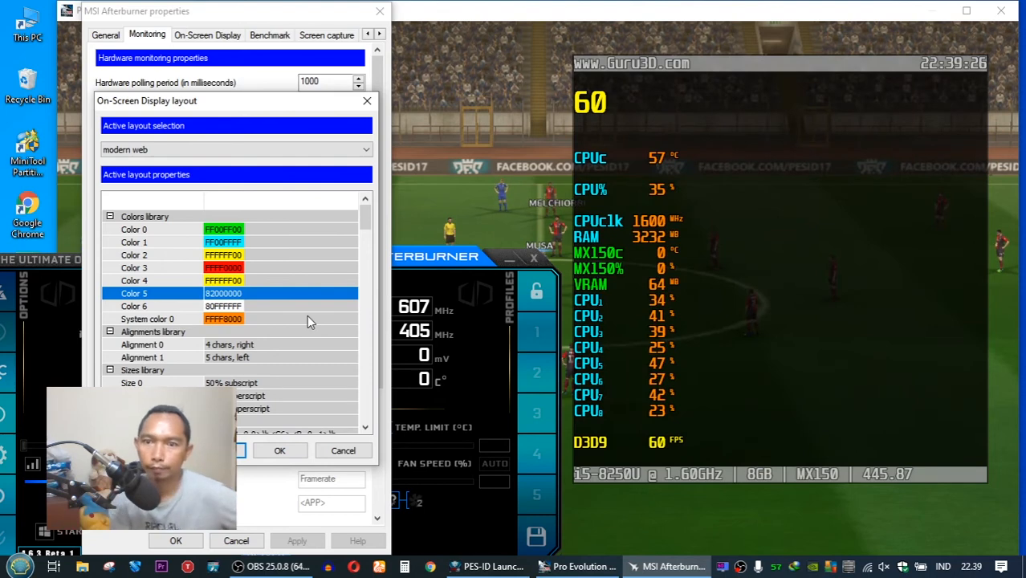
# - Try yellow (255, 255, 0) at 50% opacity for Color 6 in the layout's colors library
pyautogui.click(247, 305)
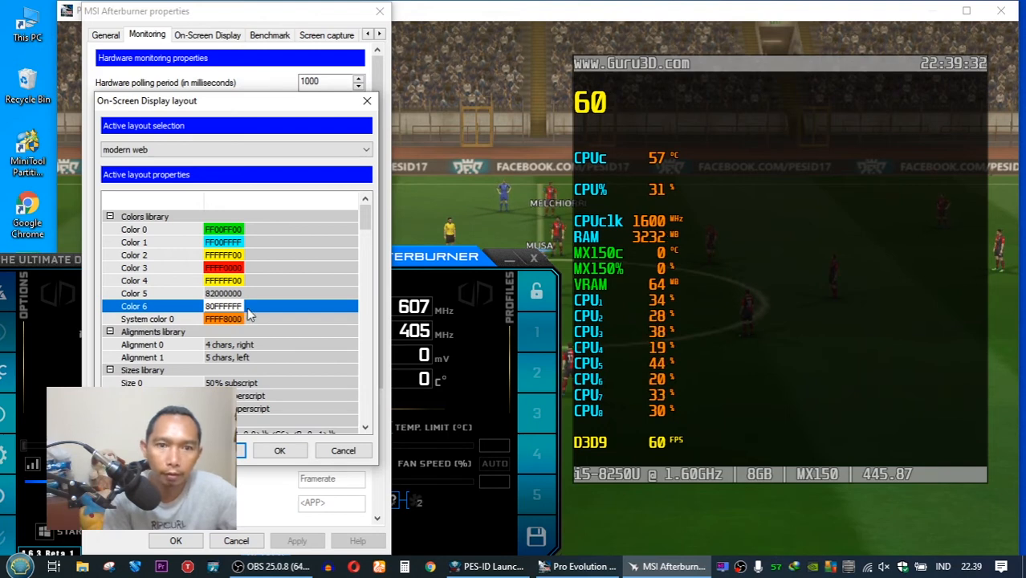
pyautogui.doubleClick(247, 308)
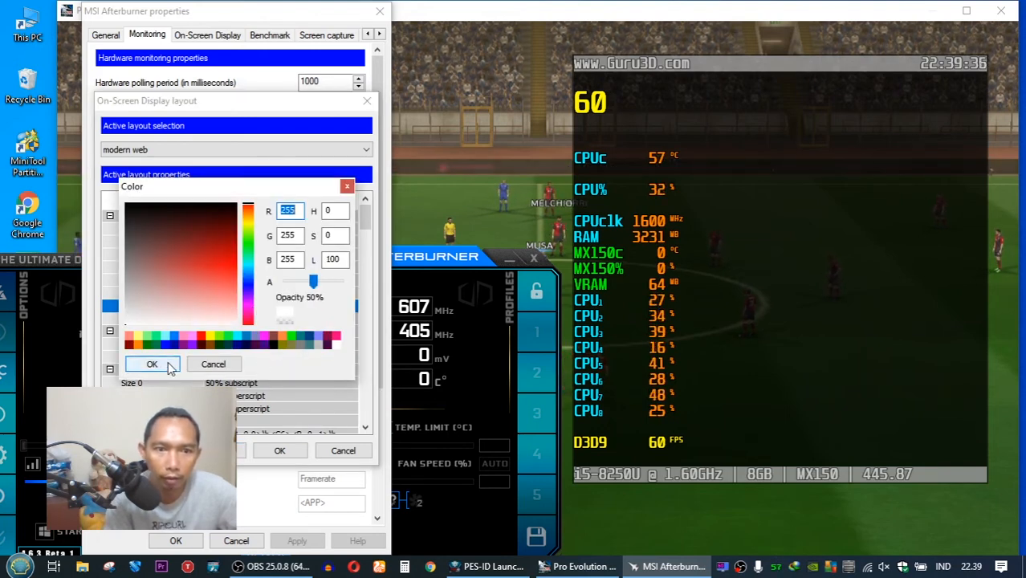
pyautogui.click(212, 341)
pyautogui.click(152, 364)
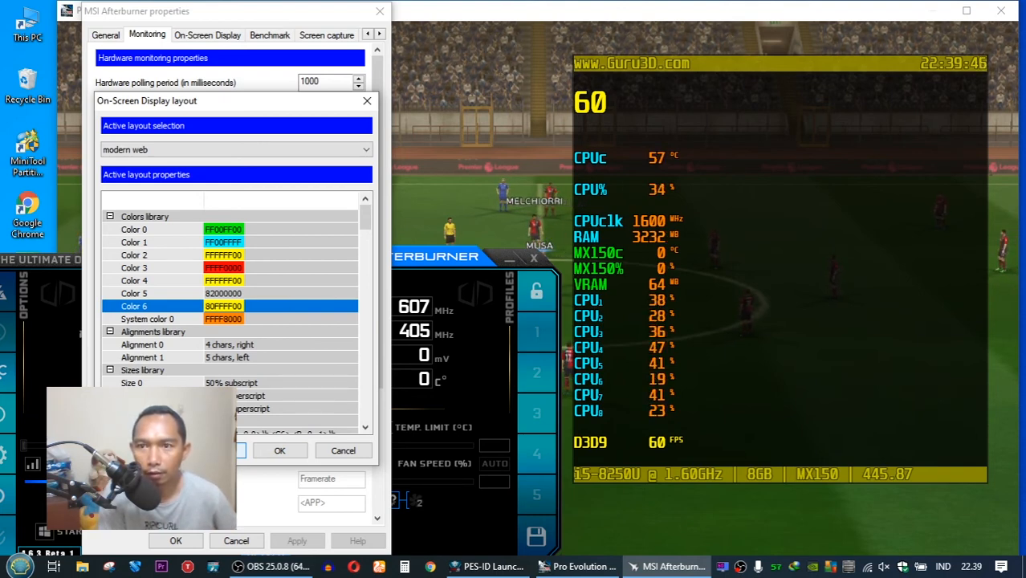
# - Return Color 6 in the layout's colors library to white (255, 255, 255) at 50% opacity
pyautogui.doubleClick(225, 308)
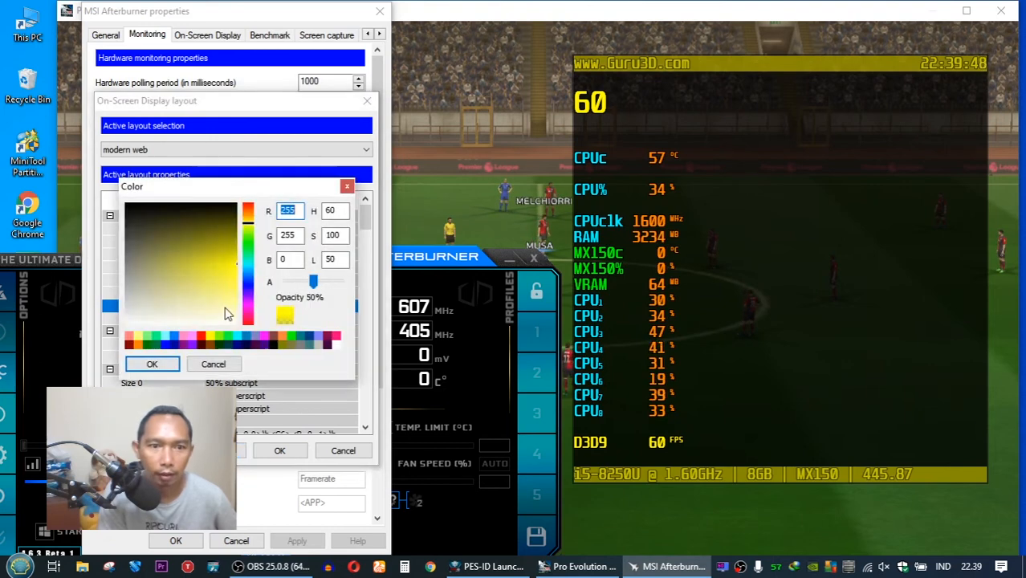
pyautogui.click(333, 344)
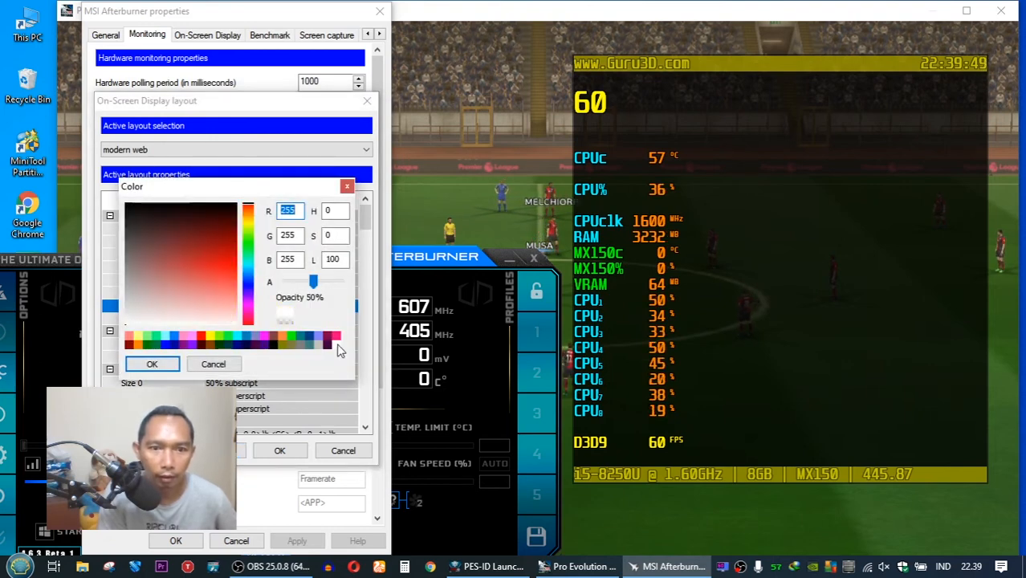
pyautogui.click(152, 365)
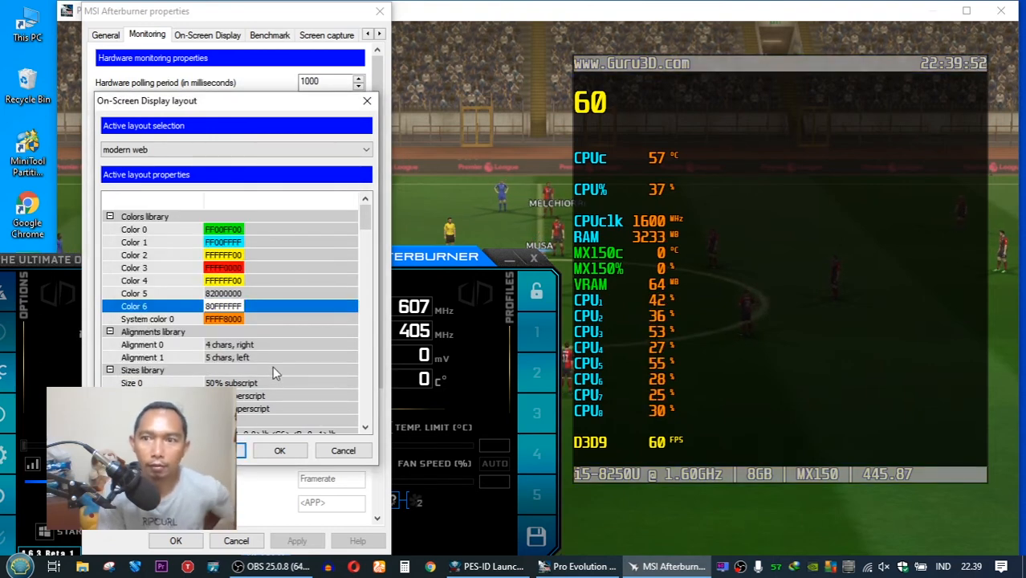
# - Set System color 0 in the layout's colors library to white (255, 255, 255) at 100% opacity
pyautogui.click(232, 320)
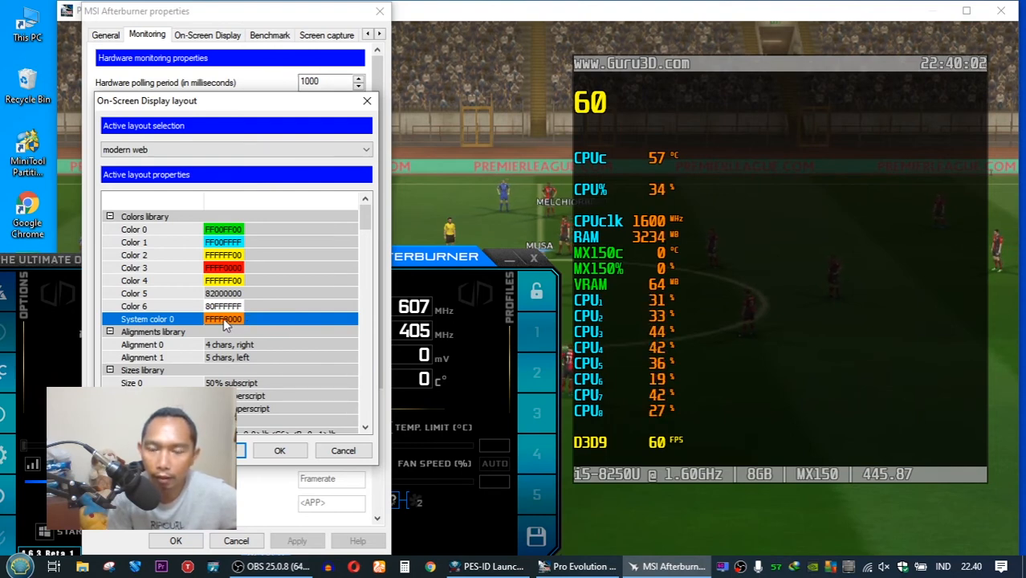
pyautogui.doubleClick(226, 319)
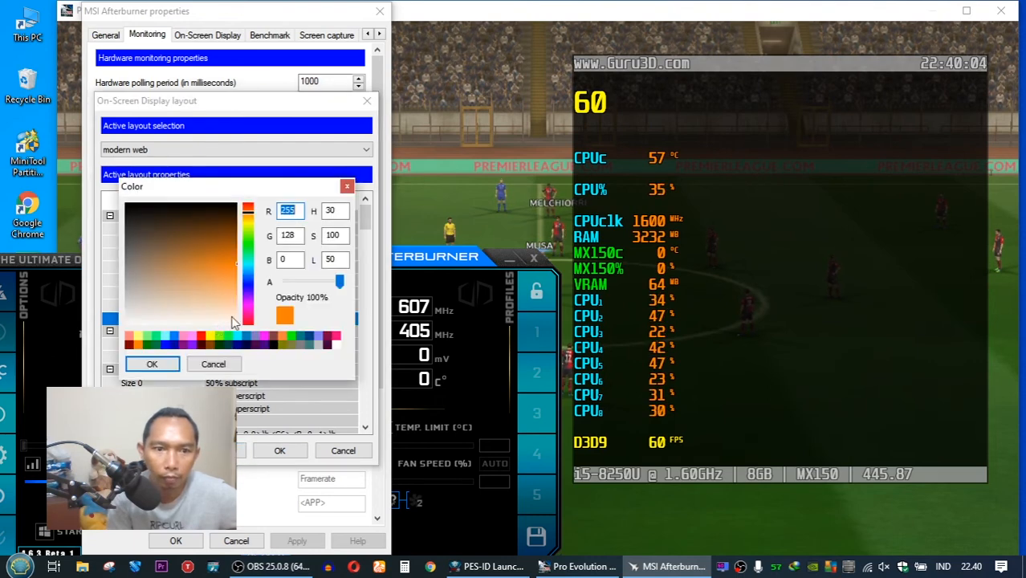
pyautogui.click(334, 346)
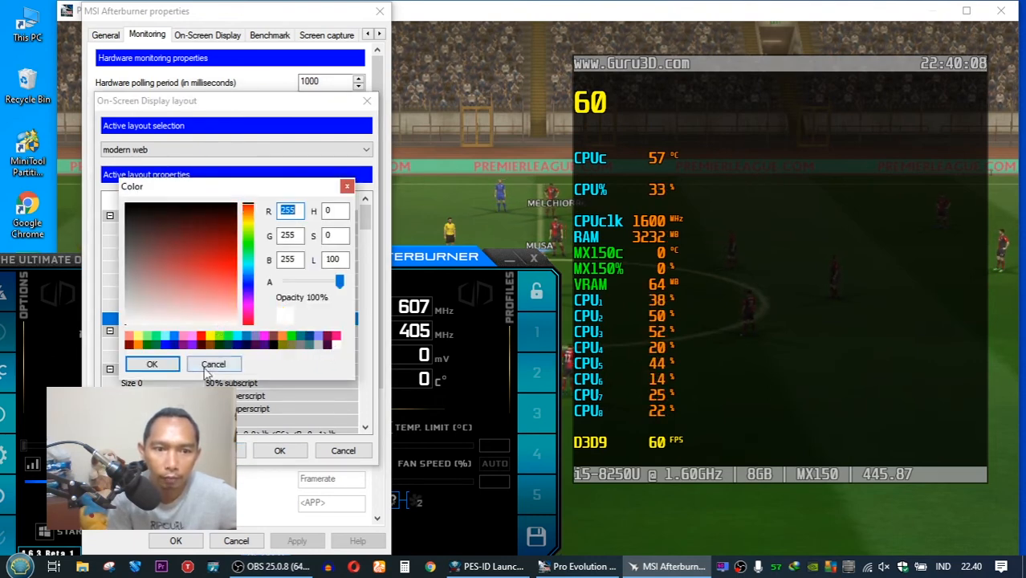
pyautogui.click(176, 366)
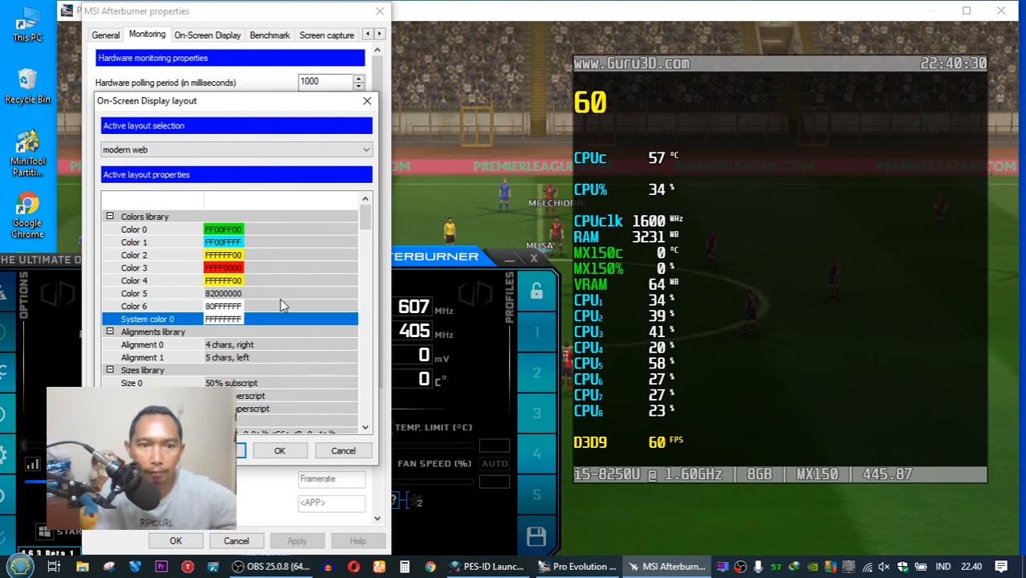
# - Replace the whole Prolog code in the layout's separators with the video creator's name
pyautogui.scroll(-2, 280, 303)
pyautogui.scroll(-1, 280, 303)
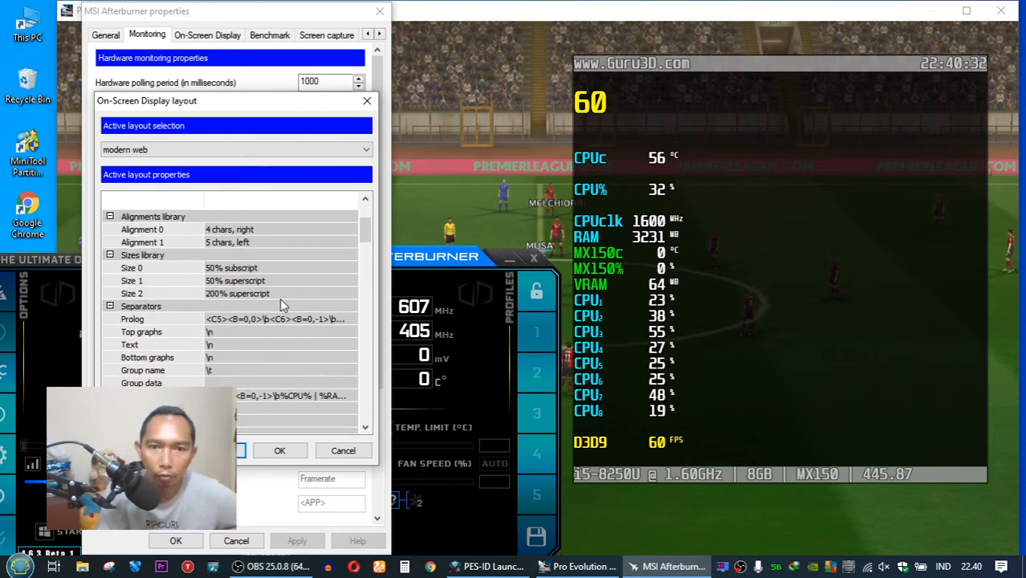
pyautogui.click(140, 307)
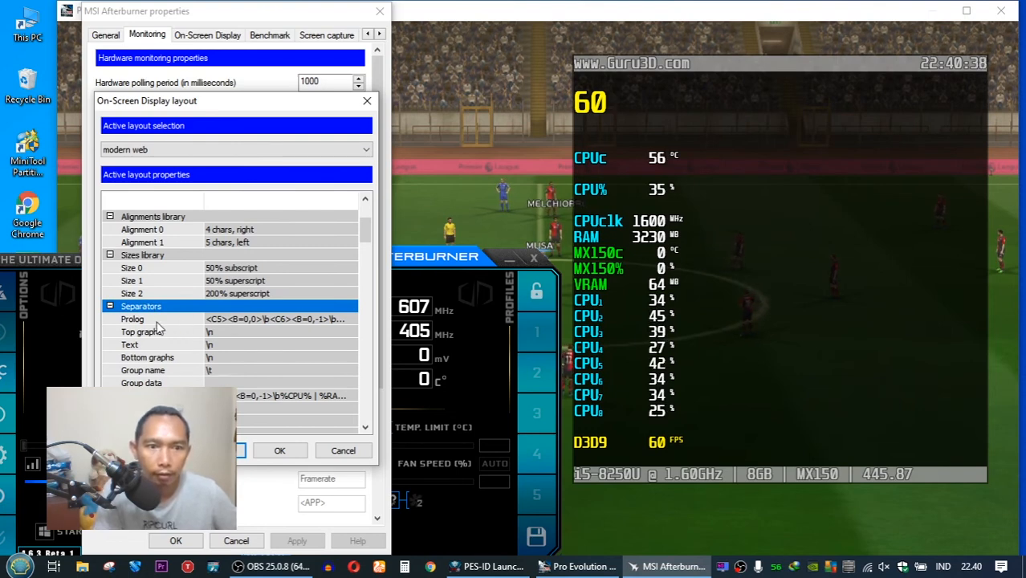
pyautogui.click(233, 320)
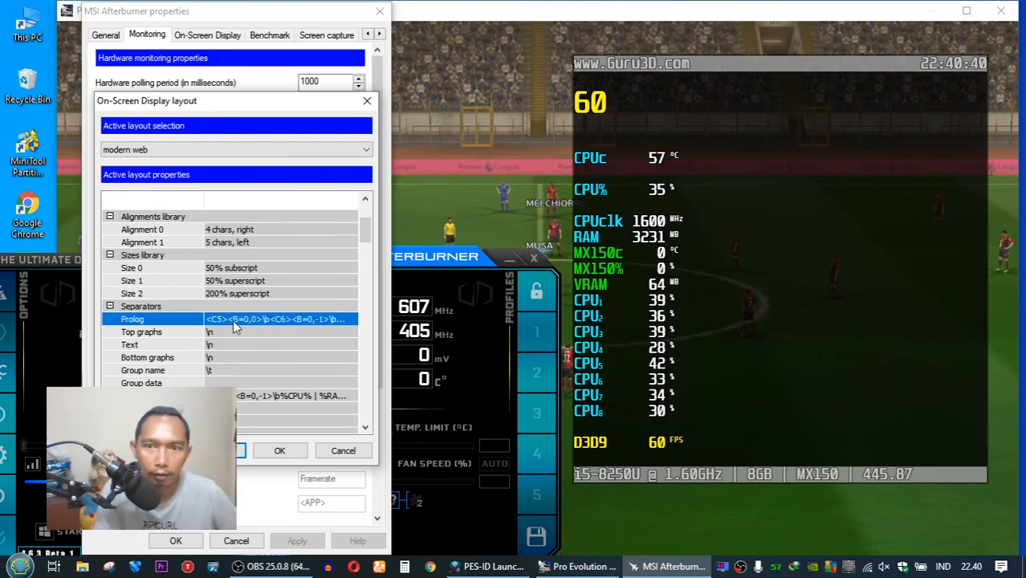
pyautogui.click(304, 320)
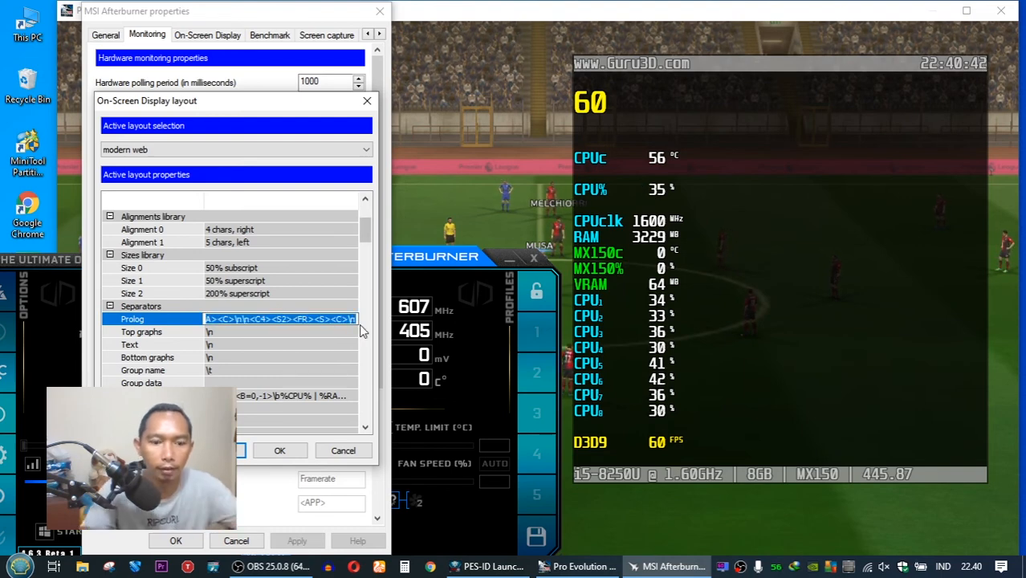
pyautogui.write('Dewa')
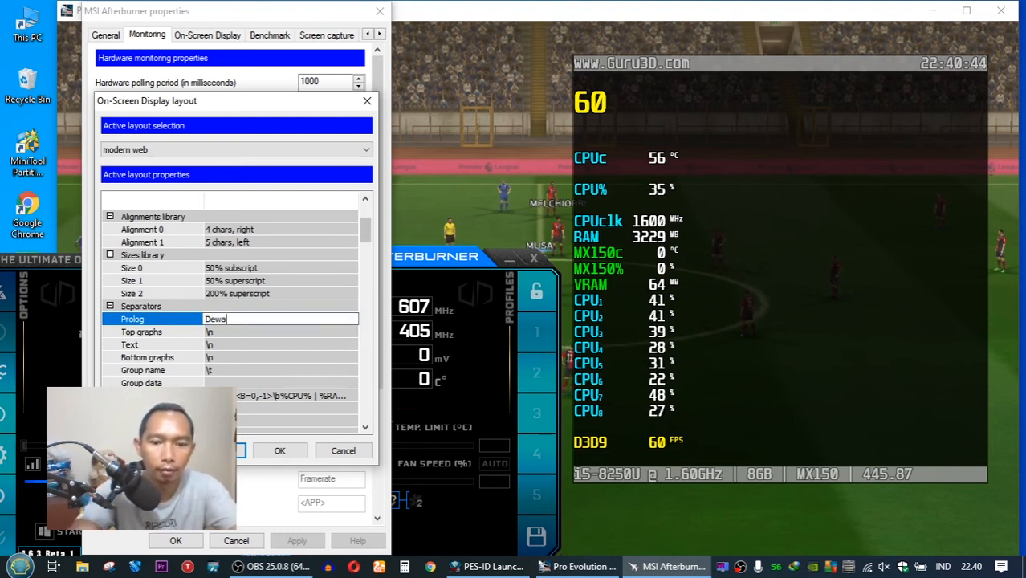
pyautogui.write(' Juned')
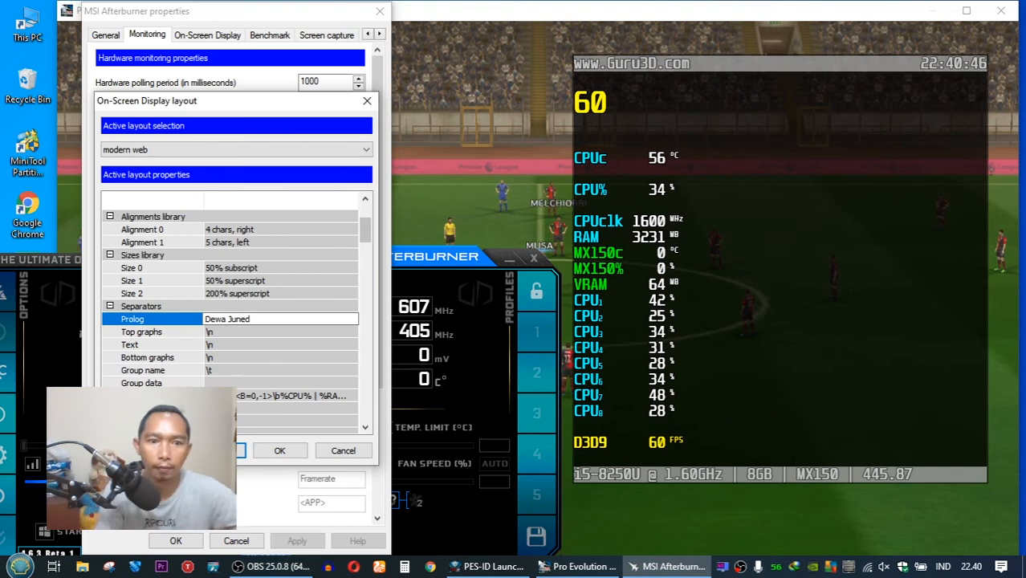
pyautogui.press('Return')
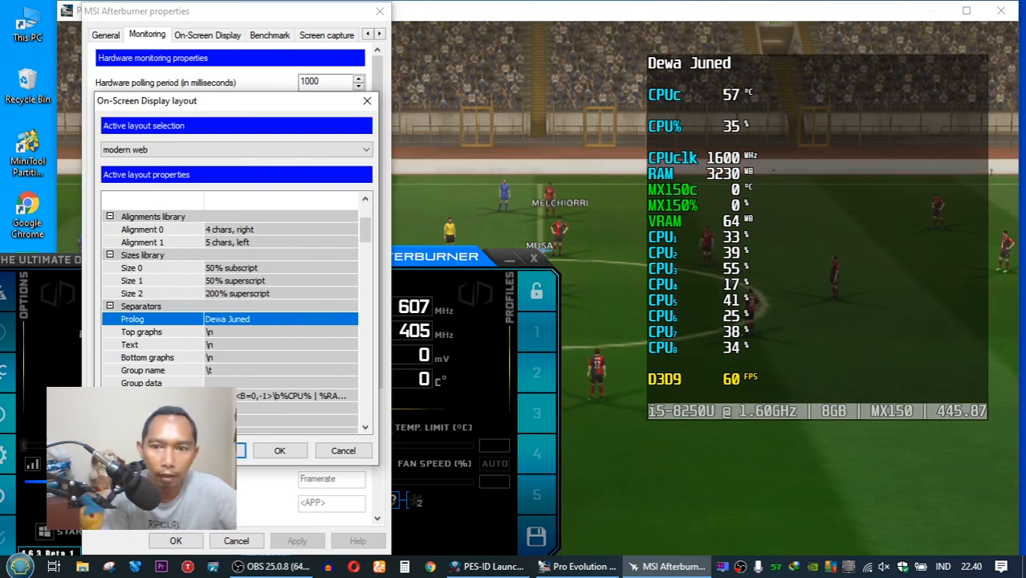
# - Replace the whole Epilog code in the layout's separators with the text "SUBSCRIBE!!!"
pyautogui.click(274, 396)
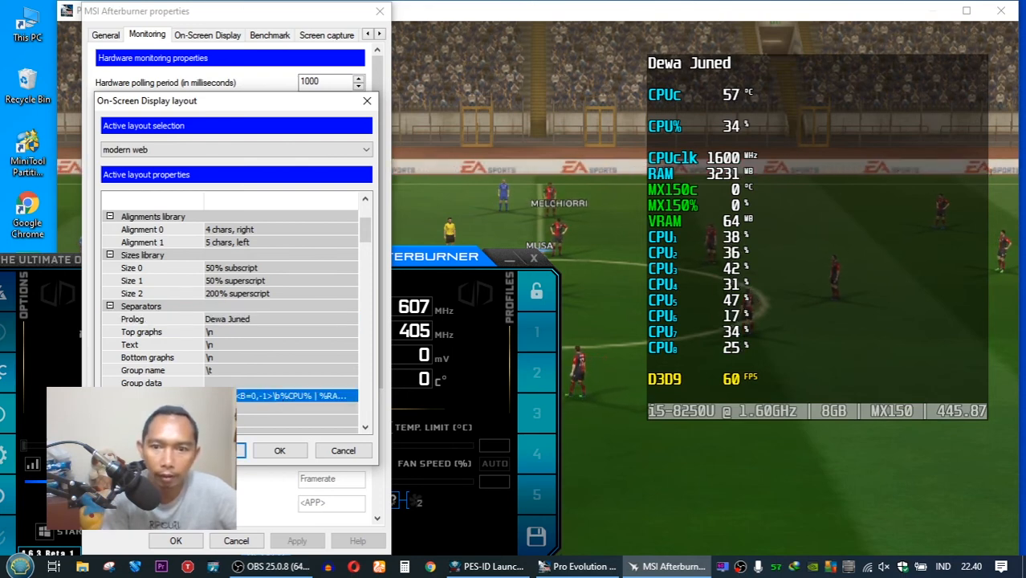
pyautogui.click(264, 397)
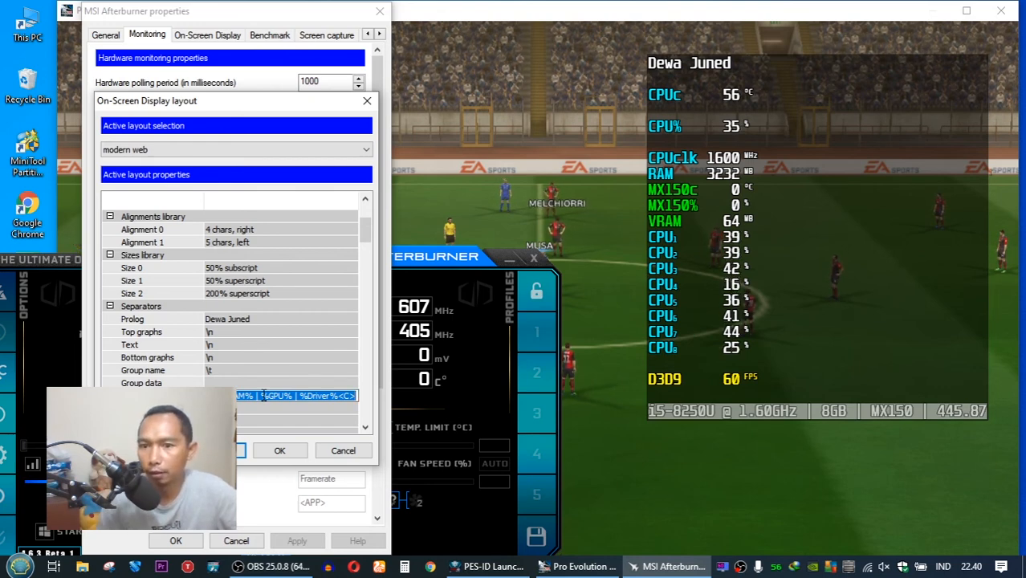
pyautogui.press('BackSpace')
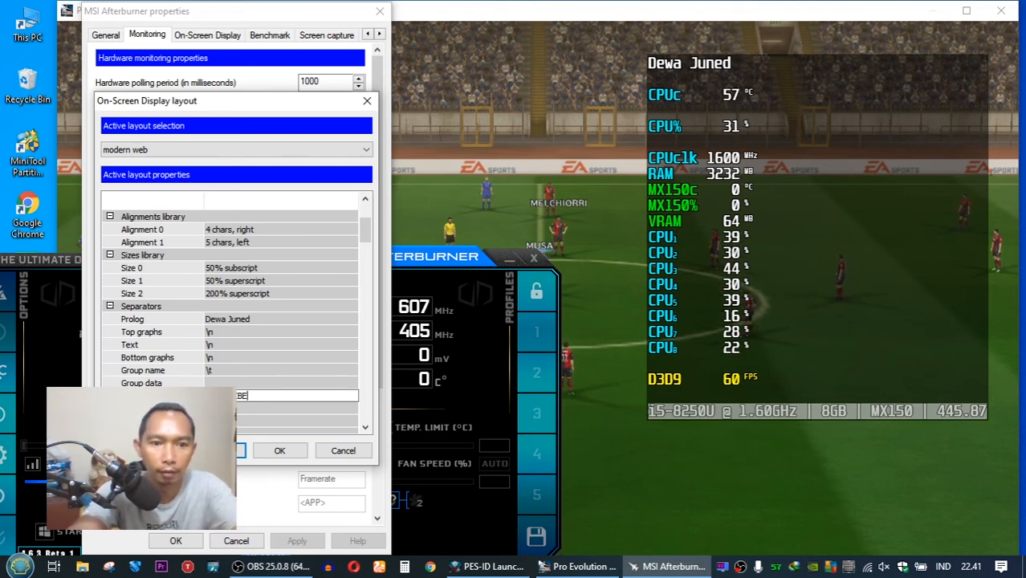
pyautogui.write('!!!')
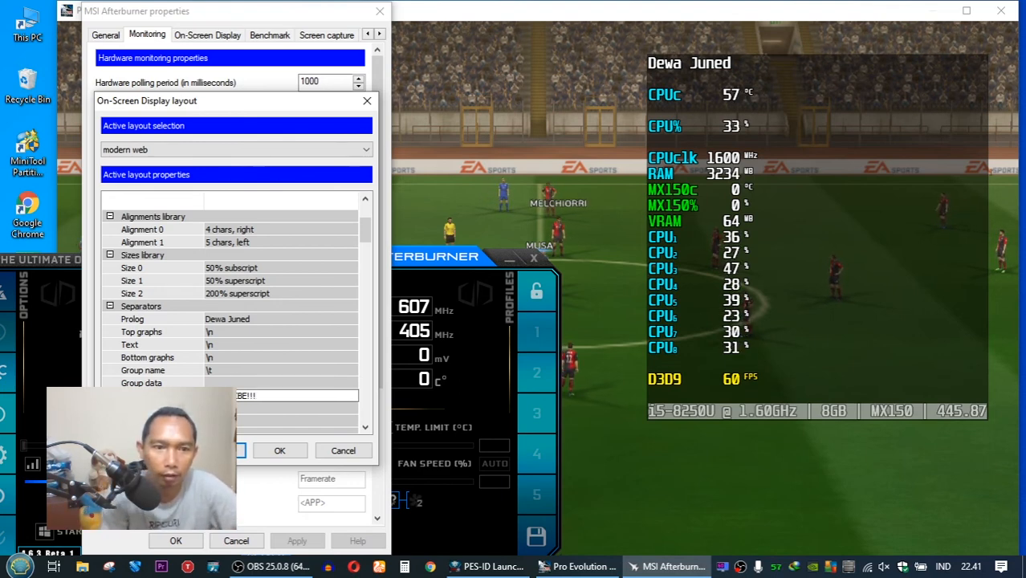
pyautogui.press('Return')
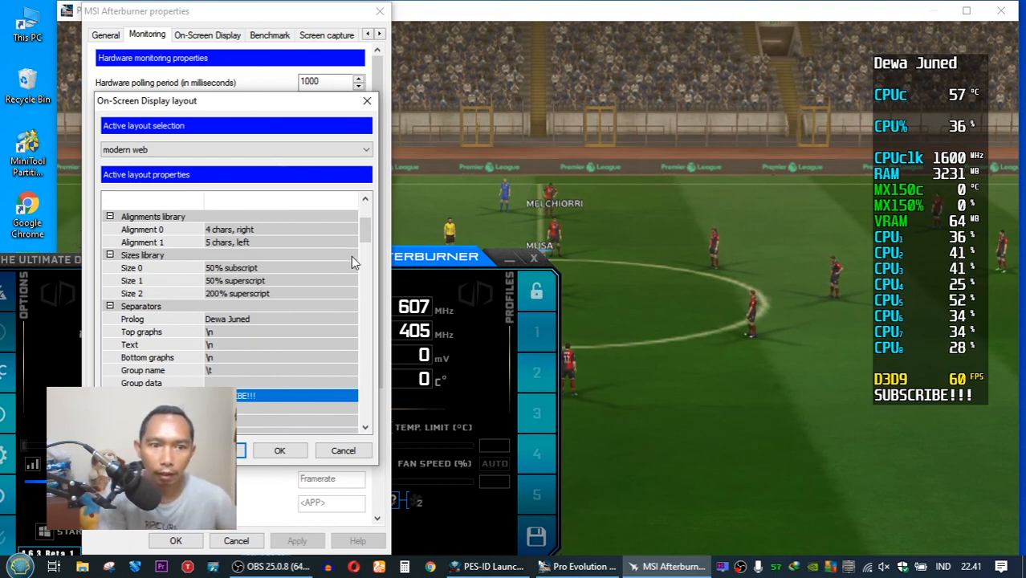
# - Clear the CPU usage entry under the layout's group separators and apply the change to the overlay
pyautogui.scroll(-2, 219, 313)
pyautogui.click(149, 319)
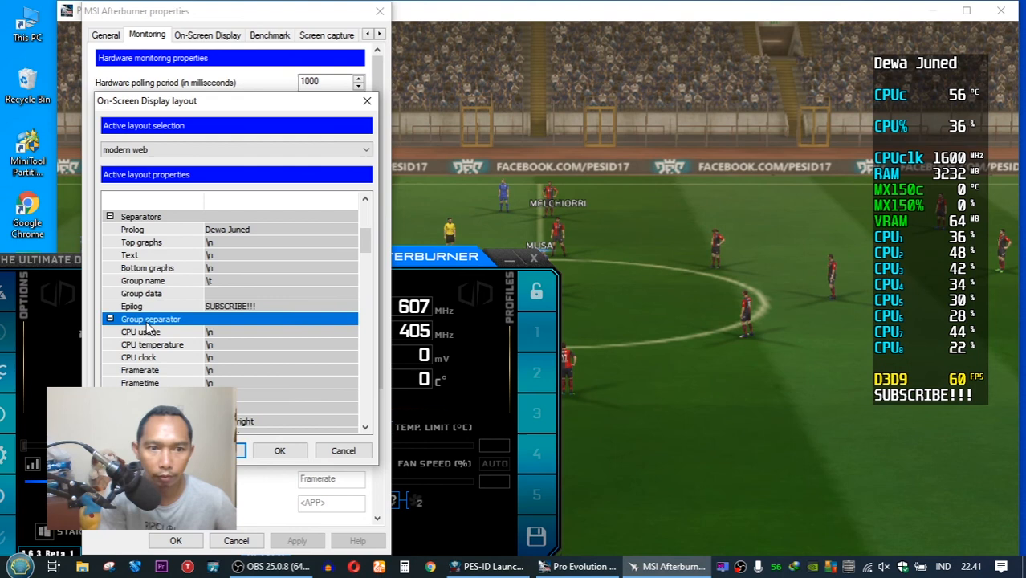
pyautogui.click(230, 339)
pyautogui.click(231, 335)
pyautogui.click(230, 335)
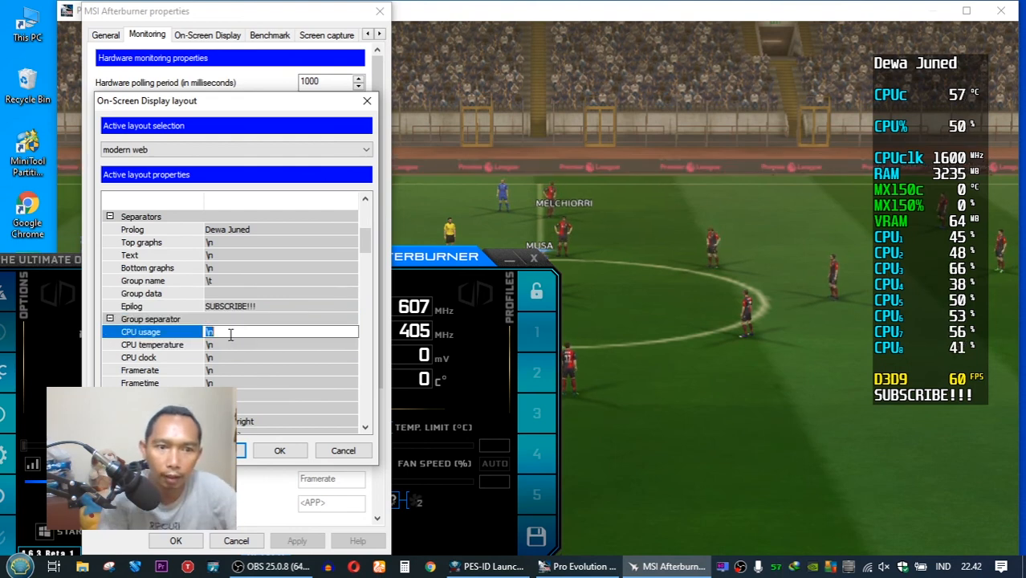
pyautogui.press('BackSpace')
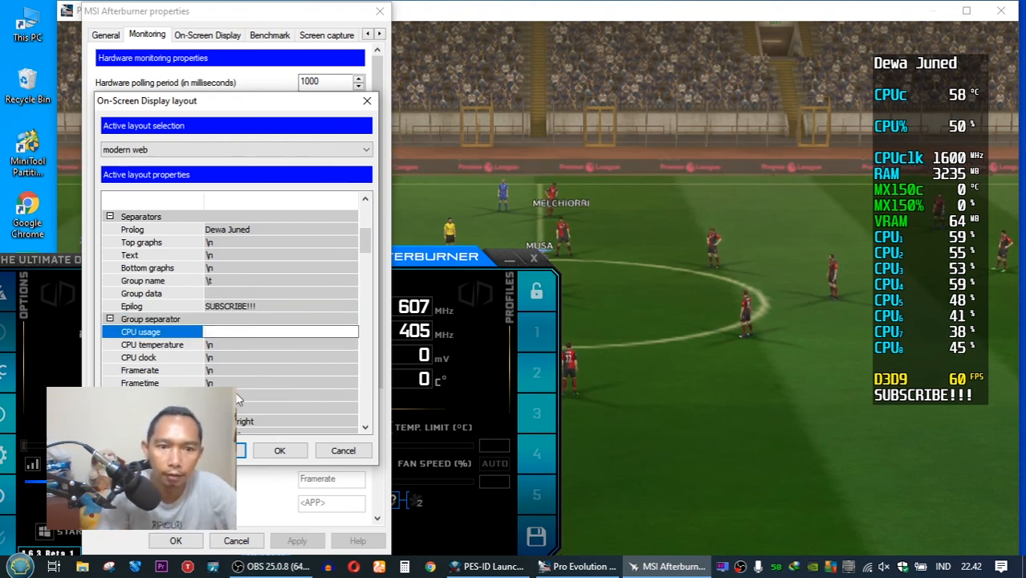
pyautogui.click(237, 450)
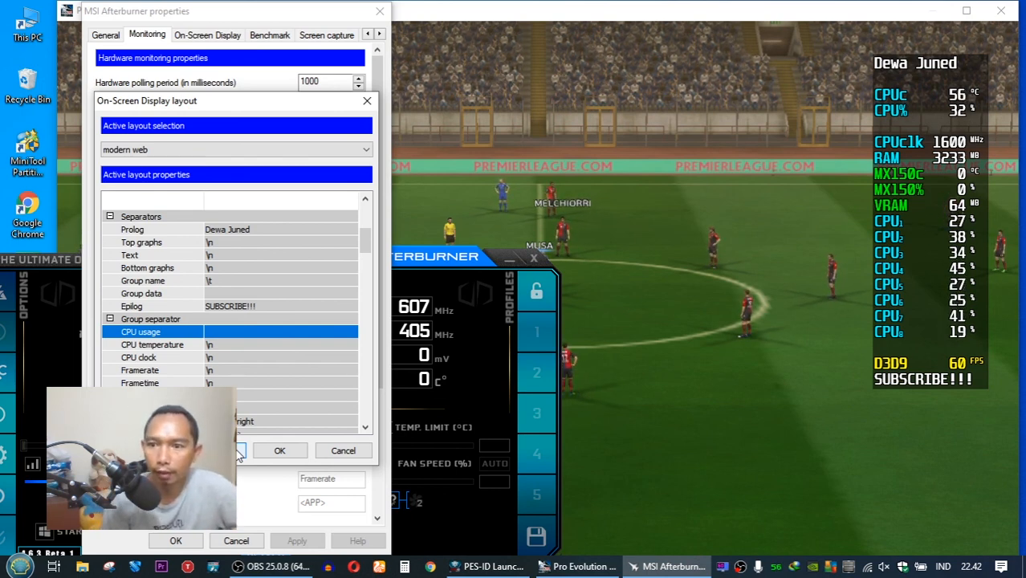
pyautogui.scroll(5, 195, 299)
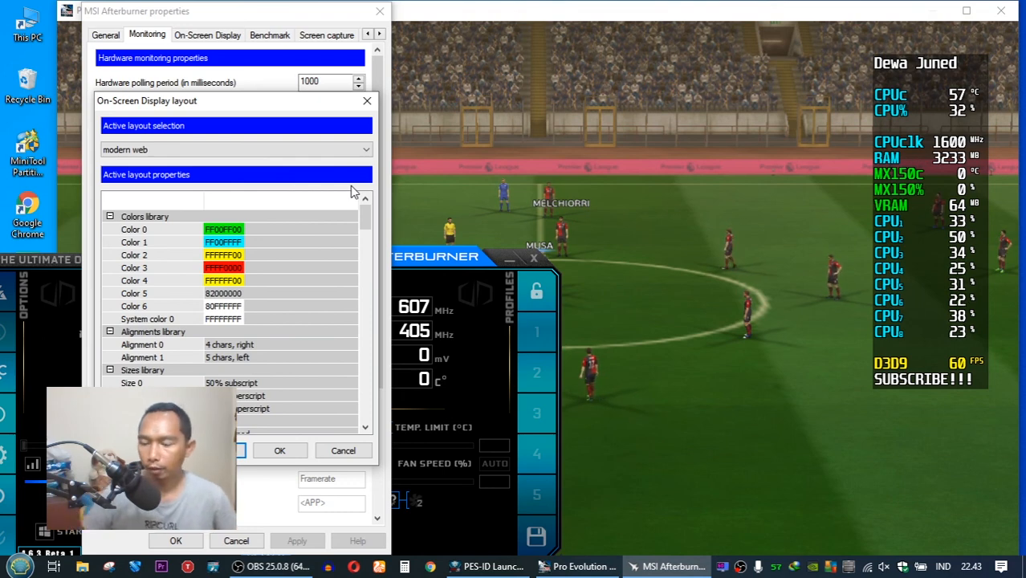